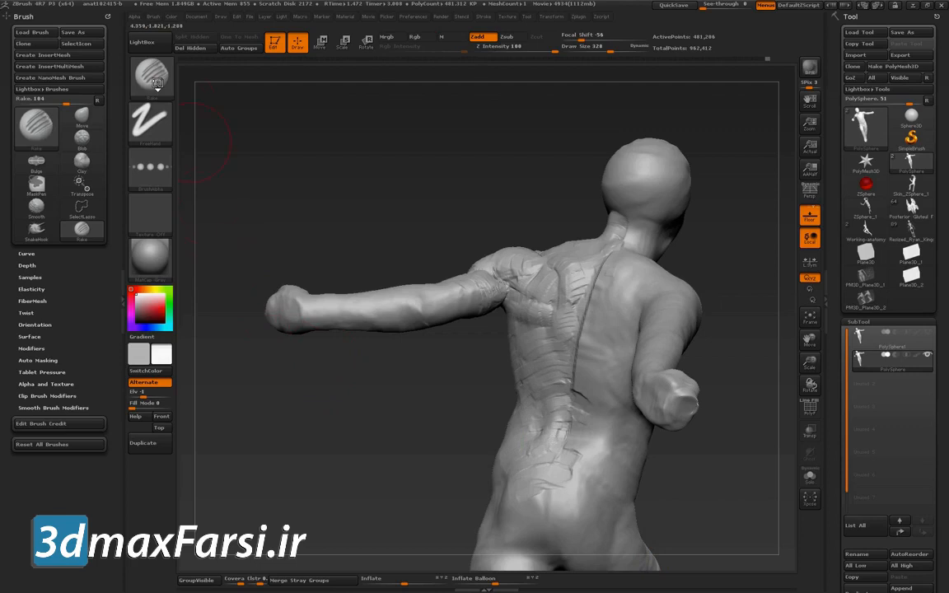
Set the Rake brush's draw size to 301 for work on the front of the torso.
left_click_drag(329, 356, 563, 453)
mouse_move(563, 453)
right_mouse_down("alt")
mouse_move(498, 397)
mouse_move(543, 317)
mouse_move(513, 304)
right_mouse_up("alt")
key("s")
left_click_drag(512, 307, 515, 307)
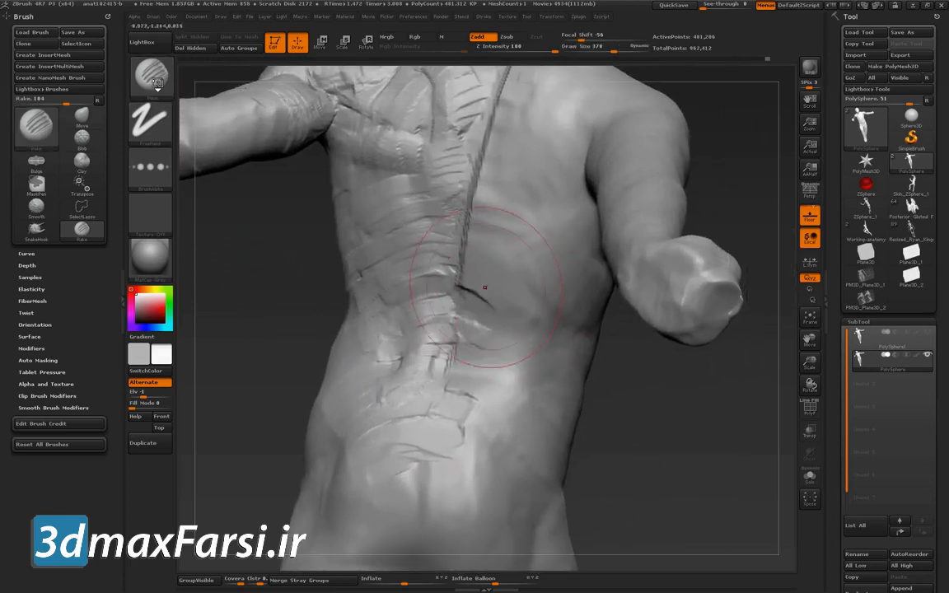
right_click_drag(542, 341, 551, 401, "alt")
right_click_drag(494, 313, 684, 275)
mouse_move(379, 272)
right_mouse_down("alt")
mouse_move(504, 265)
mouse_move(505, 282)
right_mouse_up("alt")
key("s")
left_click_drag(501, 285, 493, 287)
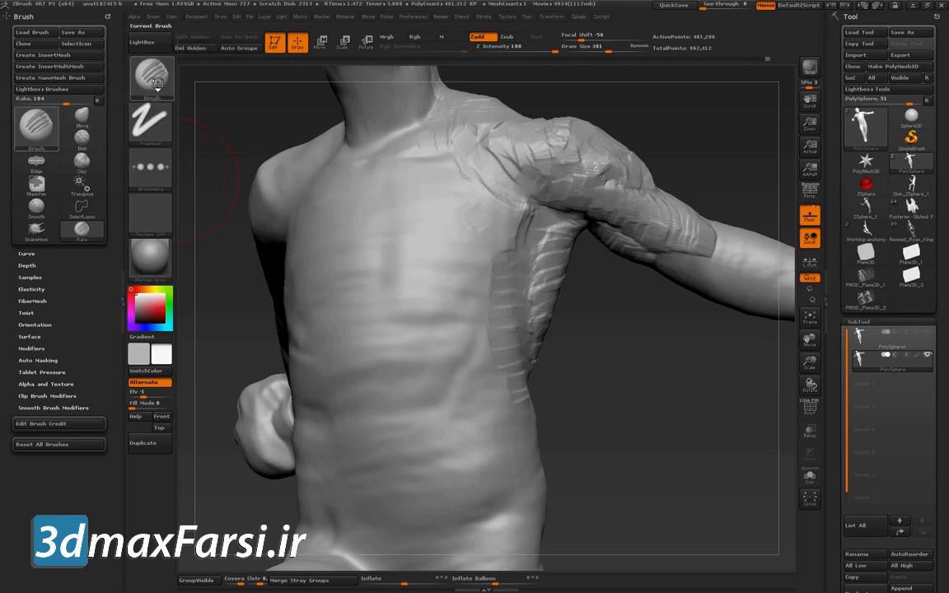
Try the Clay brush with a short raised stroke on the upper chest.
left_click(153, 76)
left_click(208, 130)
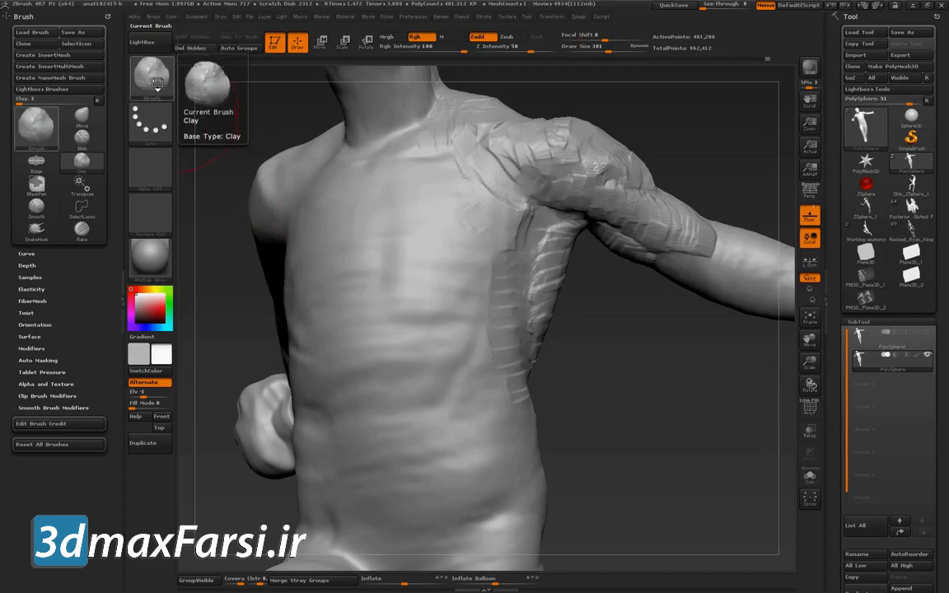
left_click(425, 254)
left_click_drag(411, 251, 445, 275)
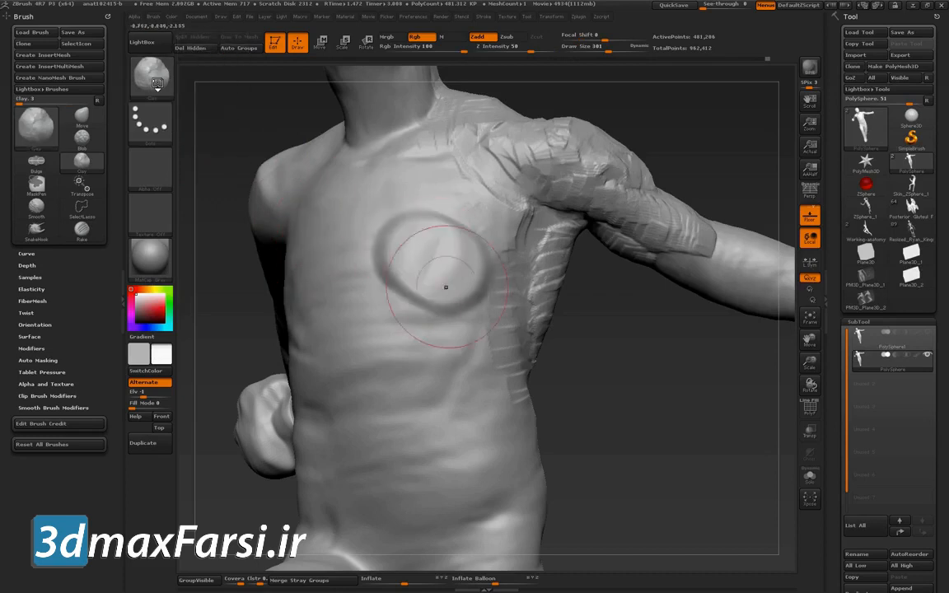
Try the Blob brush with a stroke below the Clay patch and undo the test strokes on the chest.
left_click(82, 137)
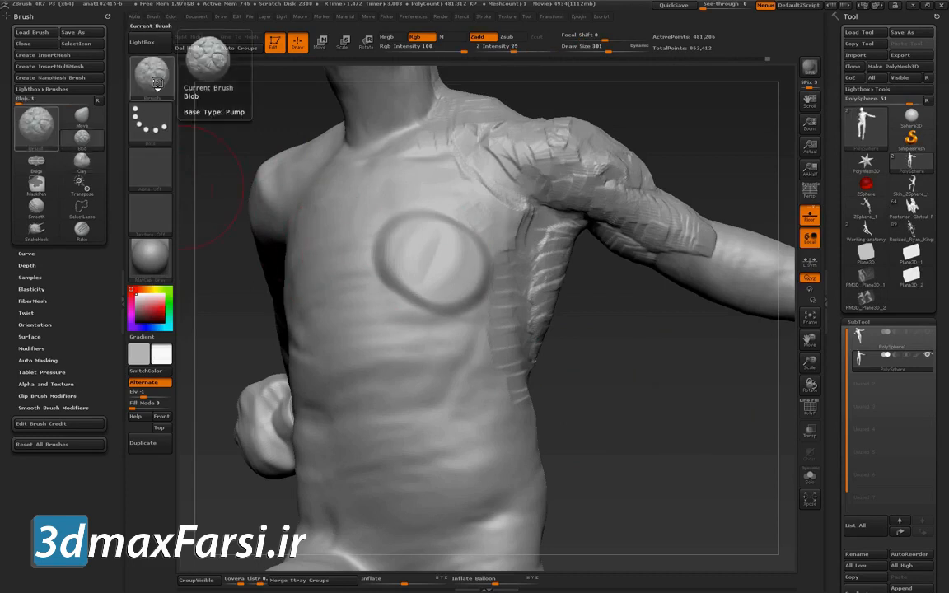
left_click_drag(398, 334, 423, 370)
mouse_move(580, 402)
left_mouse_down()
mouse_move(709, 409)
mouse_move(613, 407)
left_mouse_up()
key("ctrl+z")
key("ctrl+z")
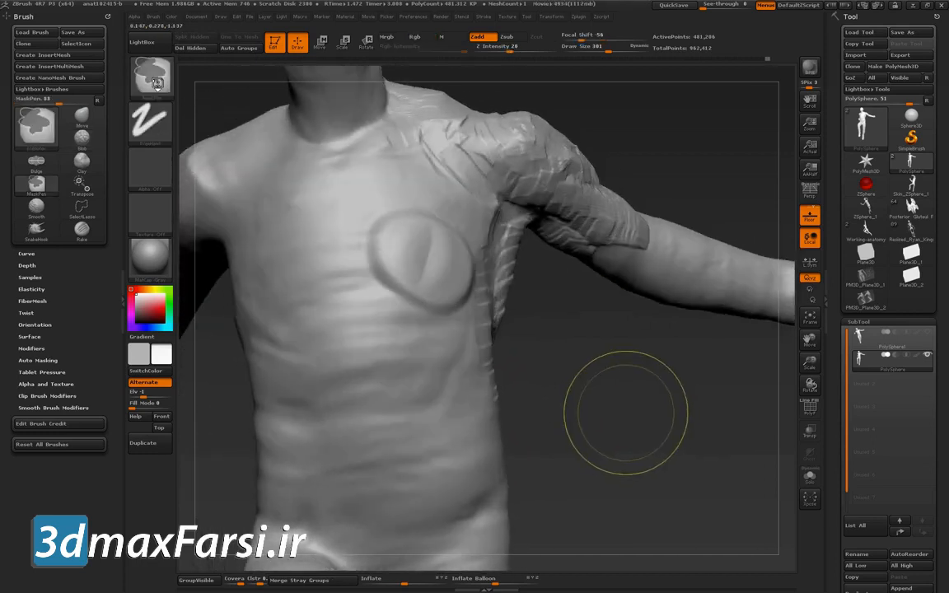
Try swelling the pectoral area of the chest with the Inflat brush and undo the stroke.
left_click(153, 78)
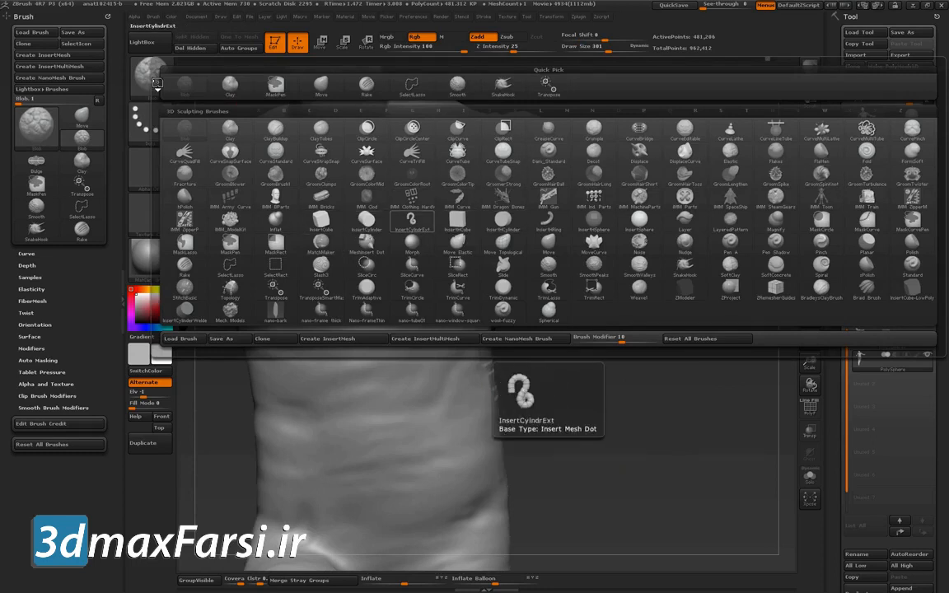
key("i")
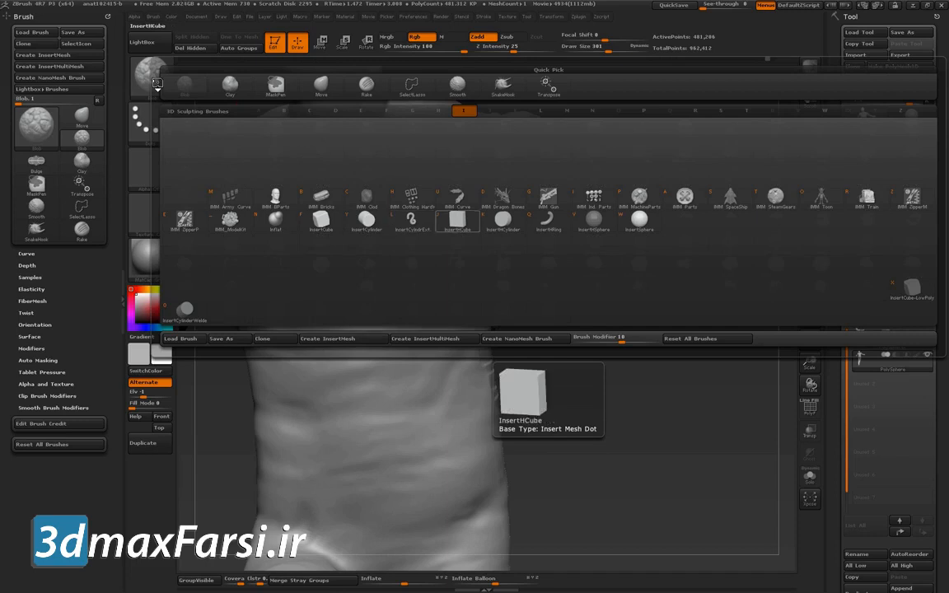
key("n")
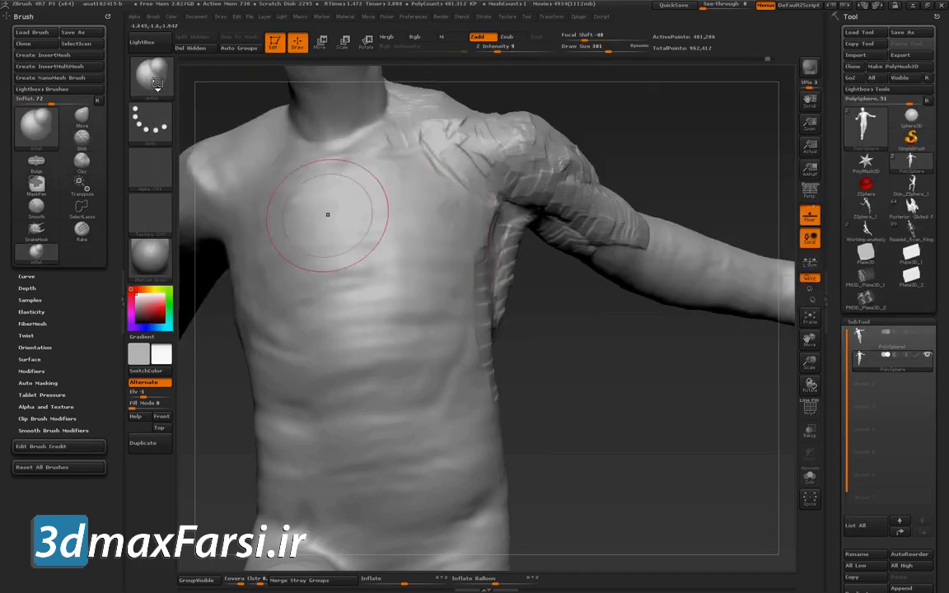
left_click_drag(399, 216, 411, 228)
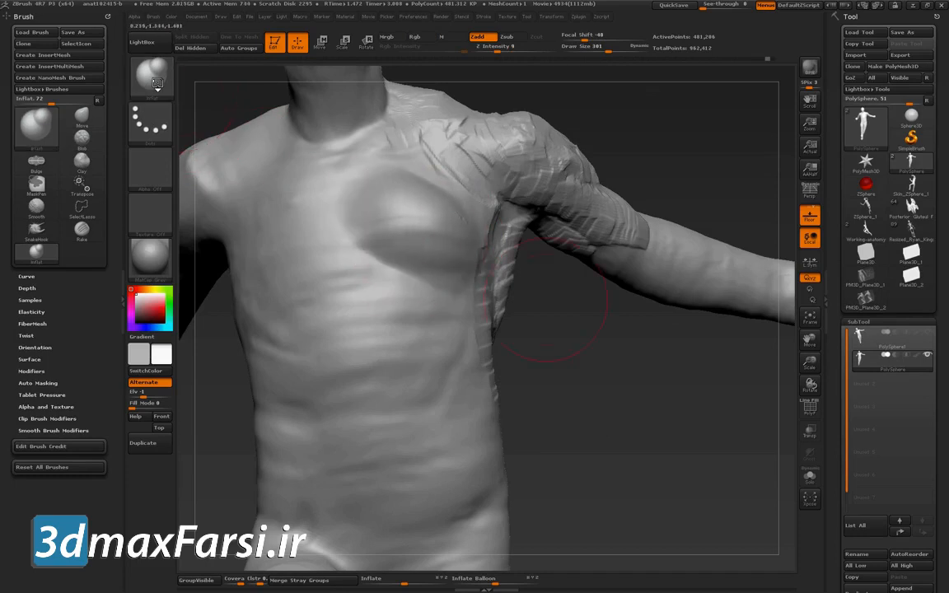
key("ctrl+z")
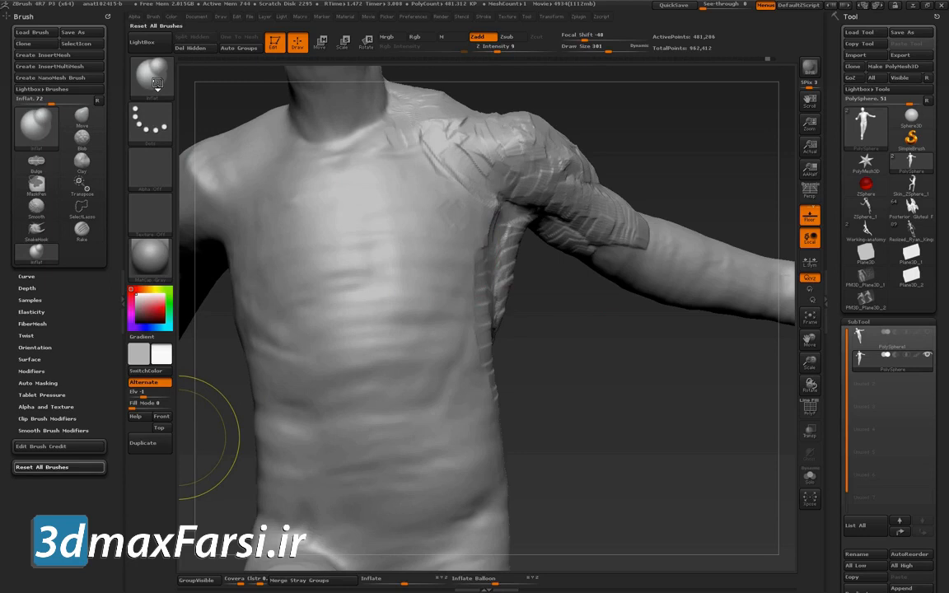
Reset all brushes to their defaults and swell the pectoral area with the Inflat brush.
left_click(59, 467)
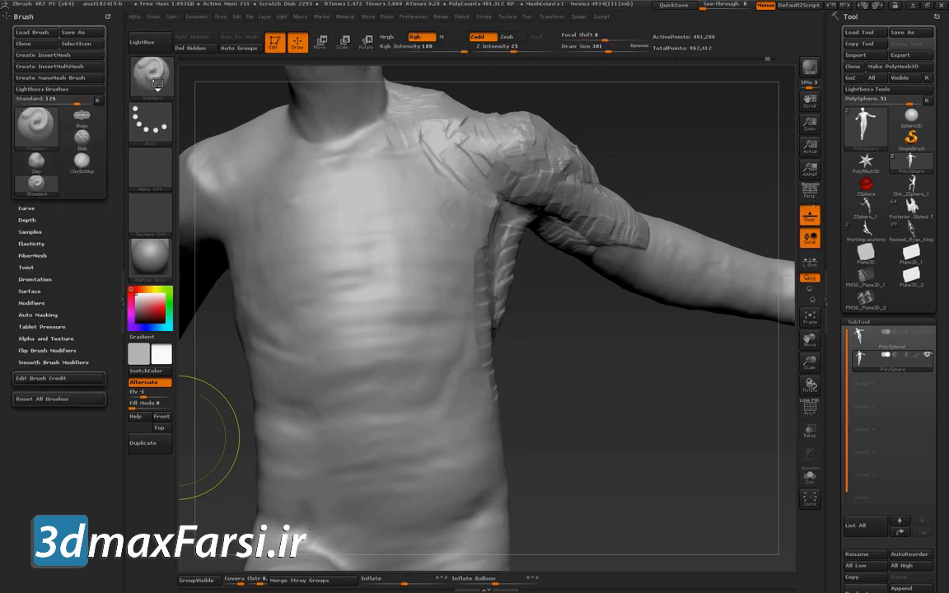
left_click(153, 79)
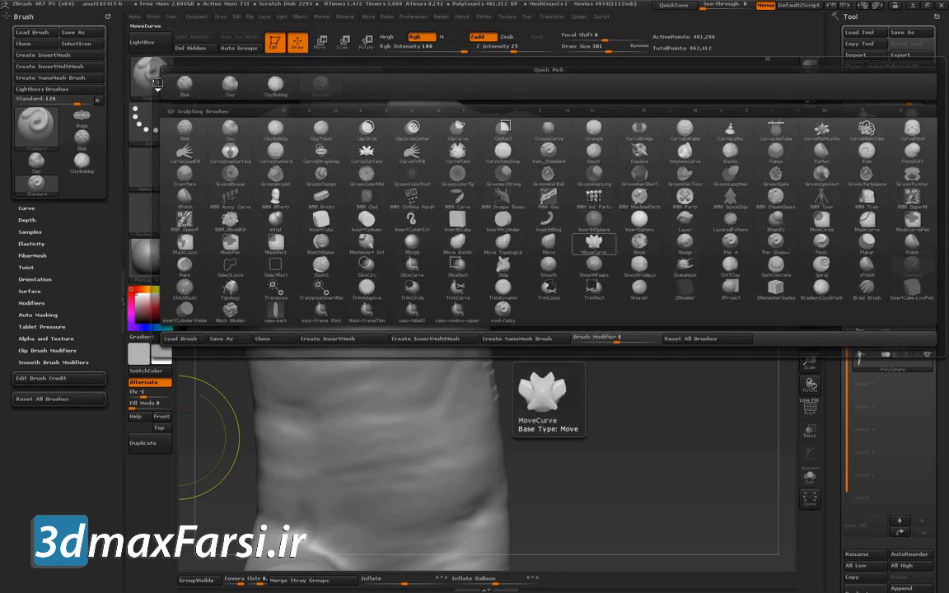
left_click(275, 218)
left_click_drag(363, 194, 425, 243)
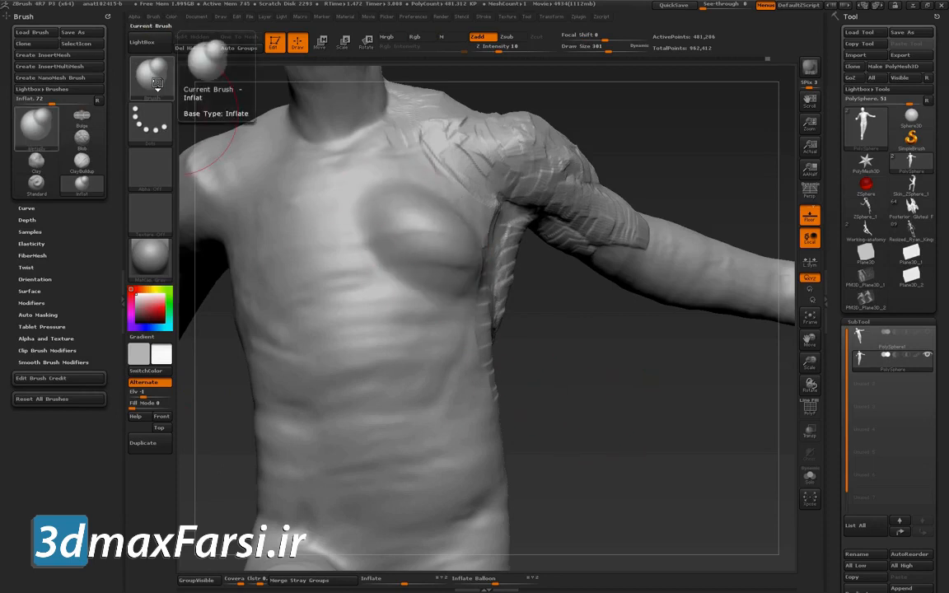
Switch to the Magnify brush, set its draw size to 200 and bulge out a form beside the Inflat bulge.
left_click(157, 83)
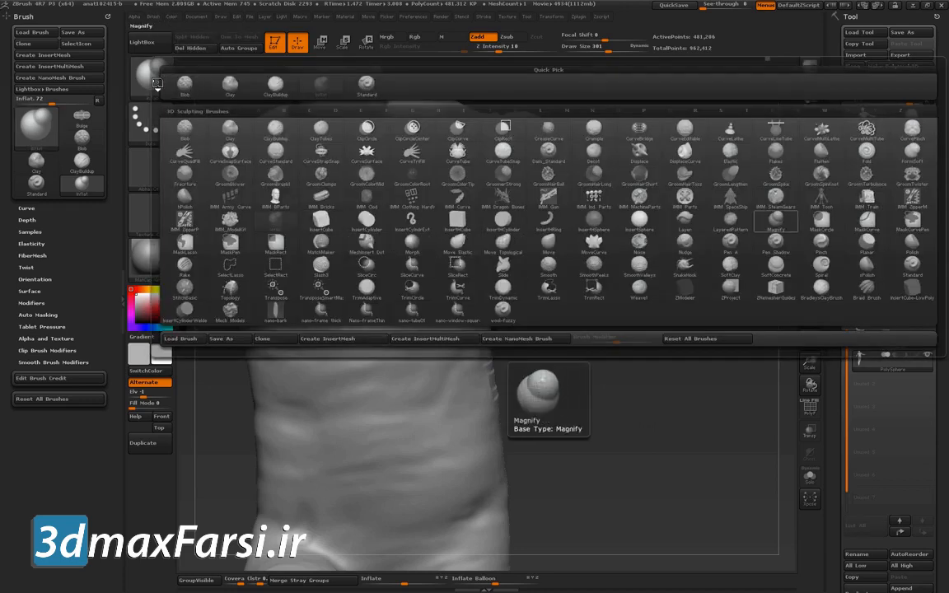
left_click(762, 221)
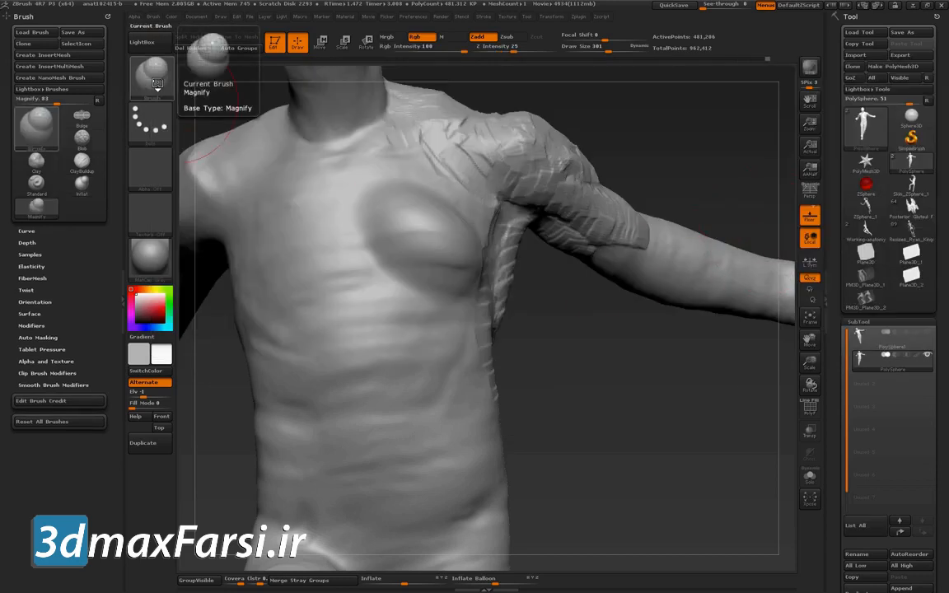
mouse_move(345, 296)
left_mouse_down()
mouse_move(334, 284)
mouse_move(342, 280)
left_mouse_up()
key("ctrl+z")
key("s")
left_click_drag(575, 360, 568, 360)
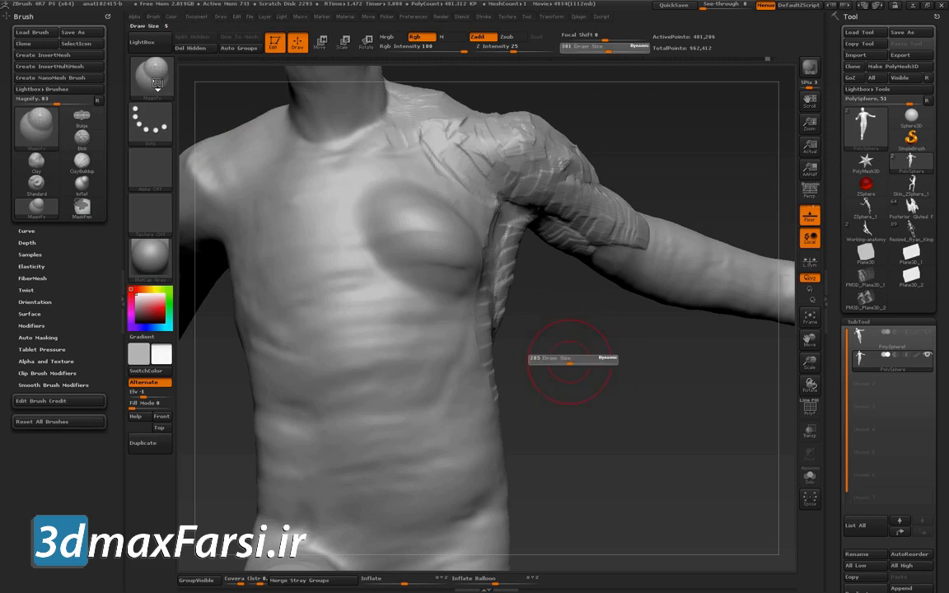
left_click_drag(328, 271, 378, 317)
Circle both chest bulges in green and trace the chest's underlying profile through them with a white line.
left_click_drag(568, 362, 469, 367)
mouse_move(626, 363)
left_mouse_down()
mouse_move(692, 369)
mouse_move(707, 385)
left_mouse_up()
key("ctrl+shift")
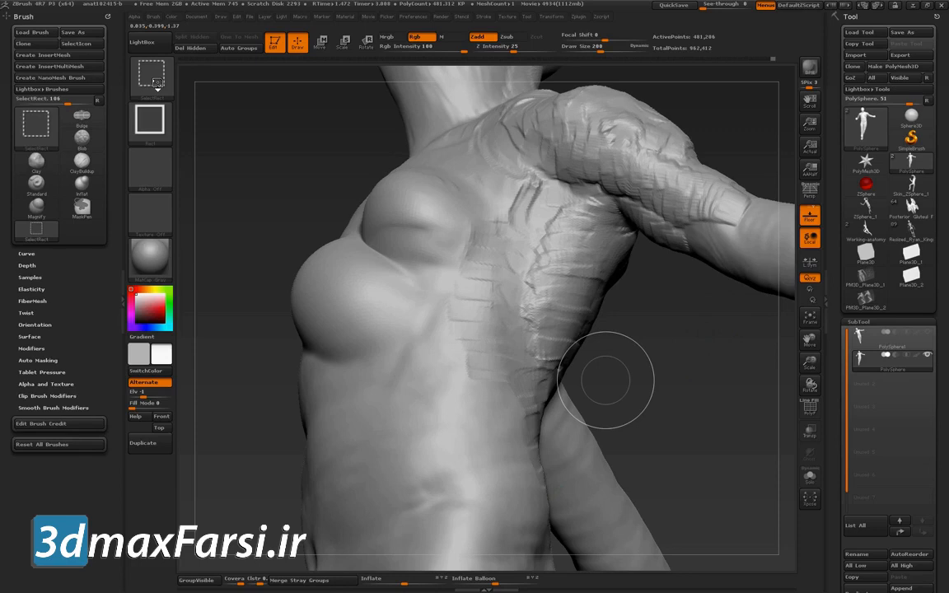
mouse_move(341, 243)
left_mouse_down()
mouse_move(309, 263)
mouse_move(398, 349)
mouse_move(304, 285)
mouse_move(362, 252)
left_mouse_up()
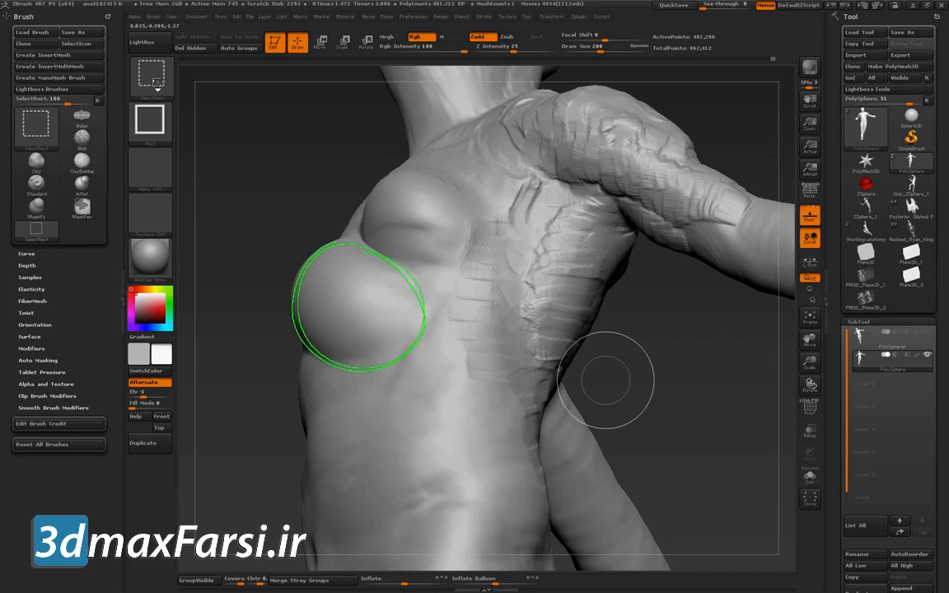
mouse_move(432, 169)
left_mouse_down()
mouse_move(381, 239)
mouse_move(482, 198)
mouse_move(387, 177)
left_mouse_up()
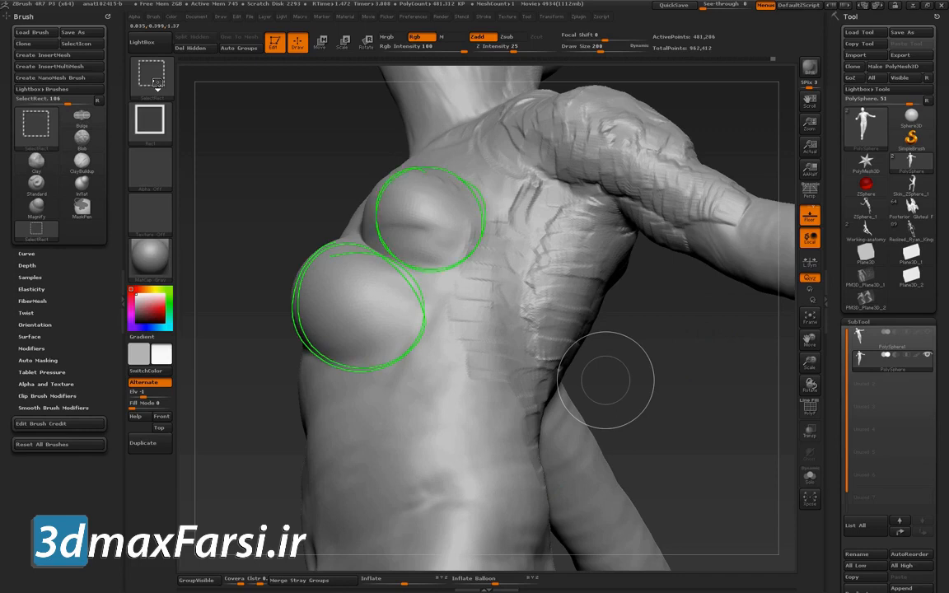
mouse_move(471, 140)
left_mouse_down()
mouse_move(339, 329)
mouse_move(305, 423)
left_mouse_up()
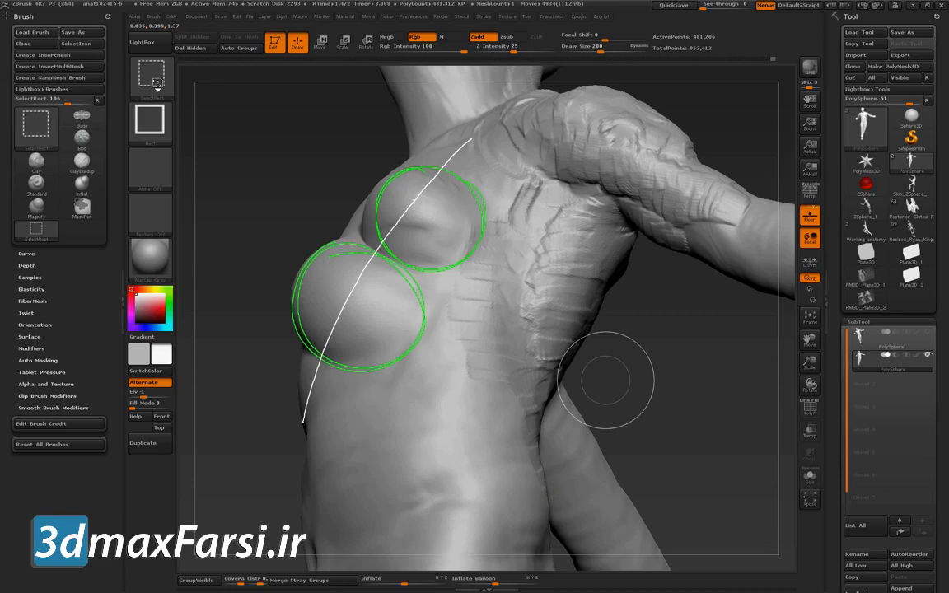
Sketch arrows radiating from a point inside each of the two bulges to mark displacement directions, and clear the annotations.
left_click_drag(413, 200, 412, 170)
mouse_move(412, 170)
left_mouse_down()
mouse_move(410, 182)
mouse_move(392, 186)
left_mouse_up()
left_click_drag(392, 186, 379, 217)
left_click_drag(379, 218, 393, 215)
left_click_drag(305, 260, 363, 306)
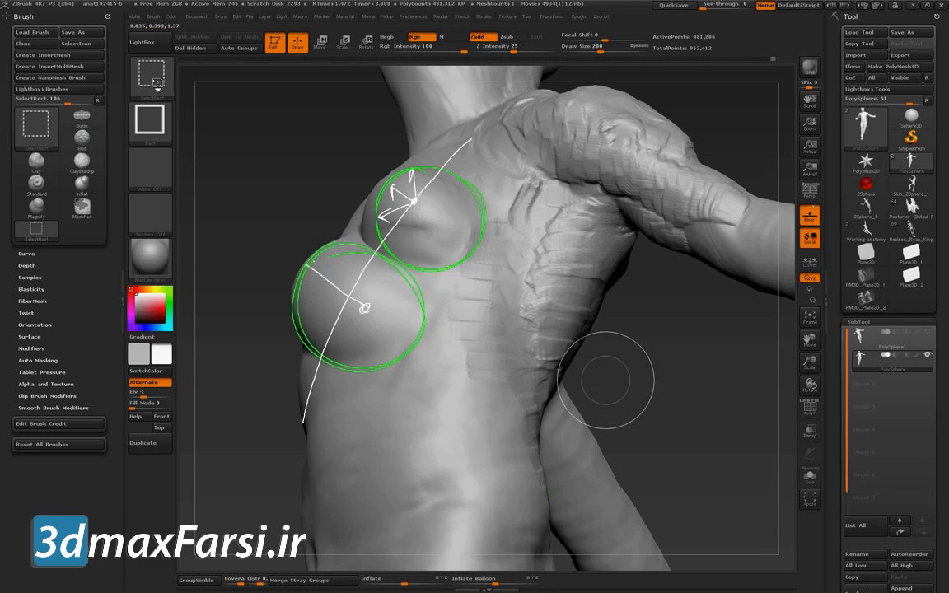
left_click_drag(365, 309, 325, 383)
left_click_drag(325, 384, 339, 364)
left_click_drag(364, 308, 278, 329)
left_click_drag(279, 328, 294, 333)
left_click_drag(364, 307, 327, 226)
left_click_drag(328, 226, 335, 240)
left_click_drag(368, 304, 371, 211)
left_click_drag(371, 211, 378, 226)
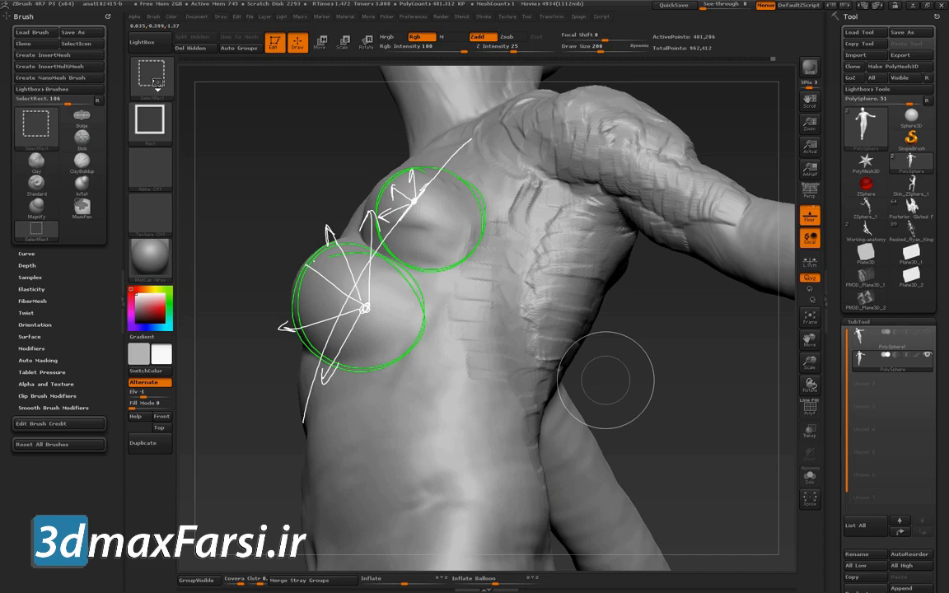
key("Escape")
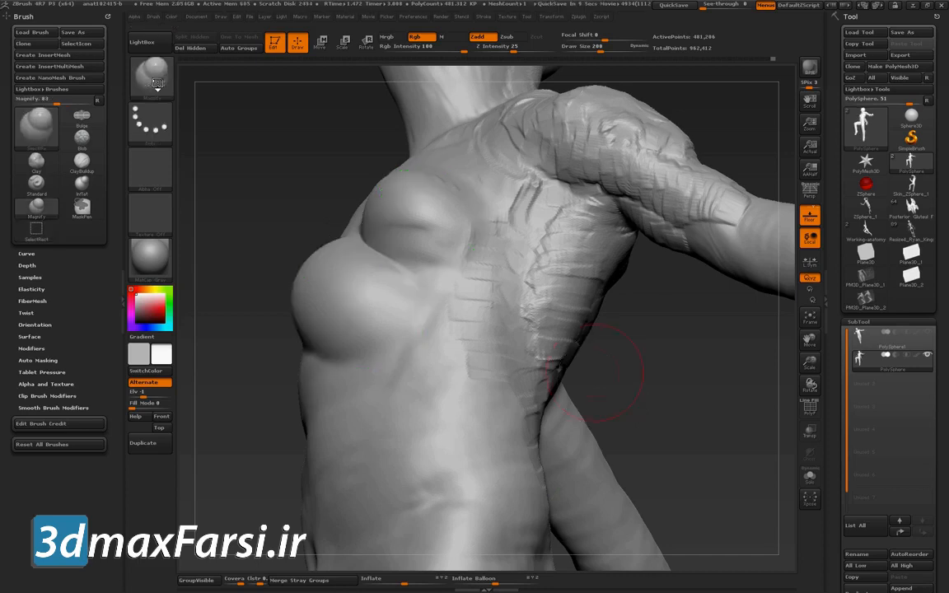
Check the Magnify brush's sample settings.
left_click_drag(676, 389, 701, 412)
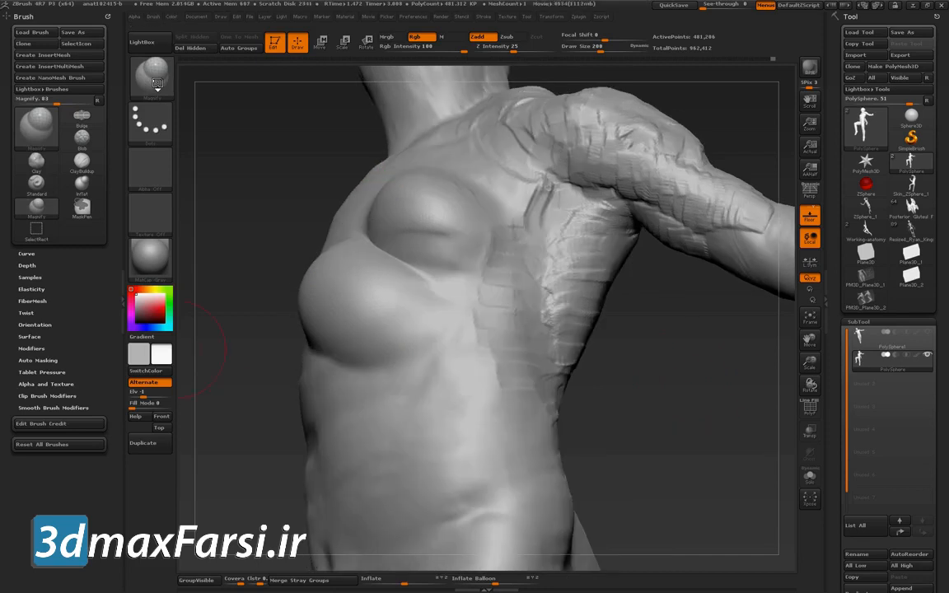
left_click(30, 278)
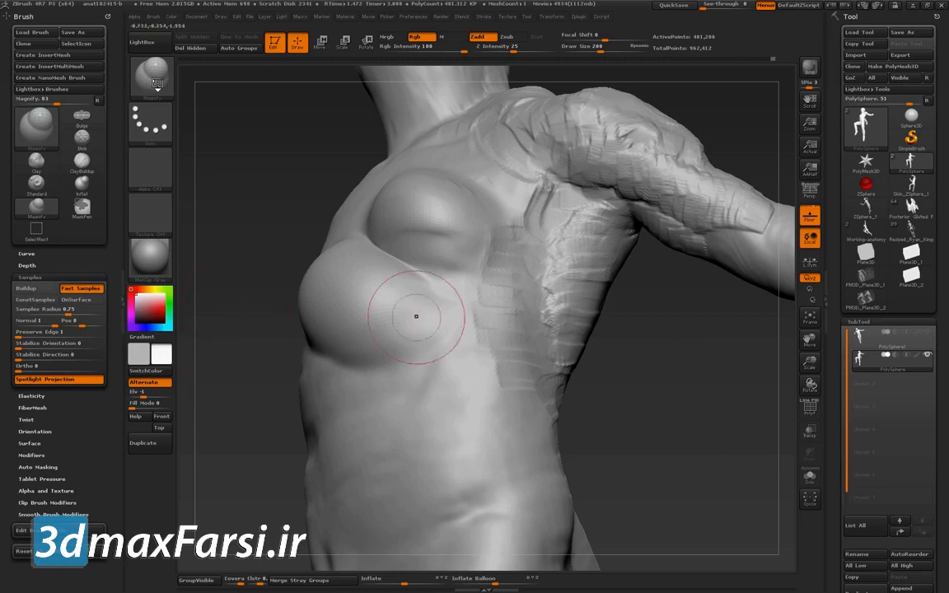
left_click(30, 278)
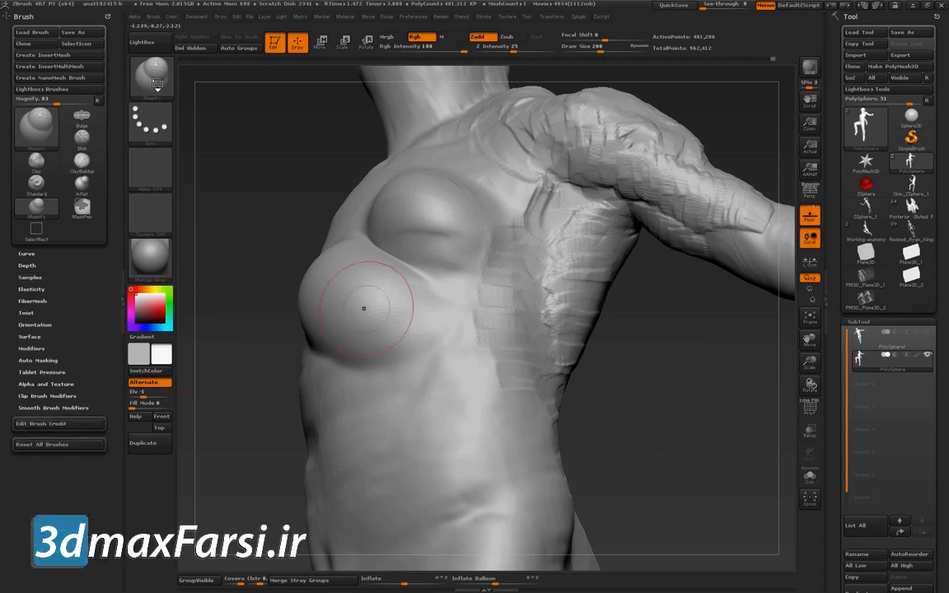
Undo the Inflat and Magnify strokes on the chest.
key("ctrl+z")
key("ctrl+z")
key("ctrl+z")
key("ctrl+z")
mouse_move(674, 400)
left_mouse_down()
mouse_move(669, 412)
mouse_move(682, 393)
mouse_move(683, 423)
left_mouse_up()
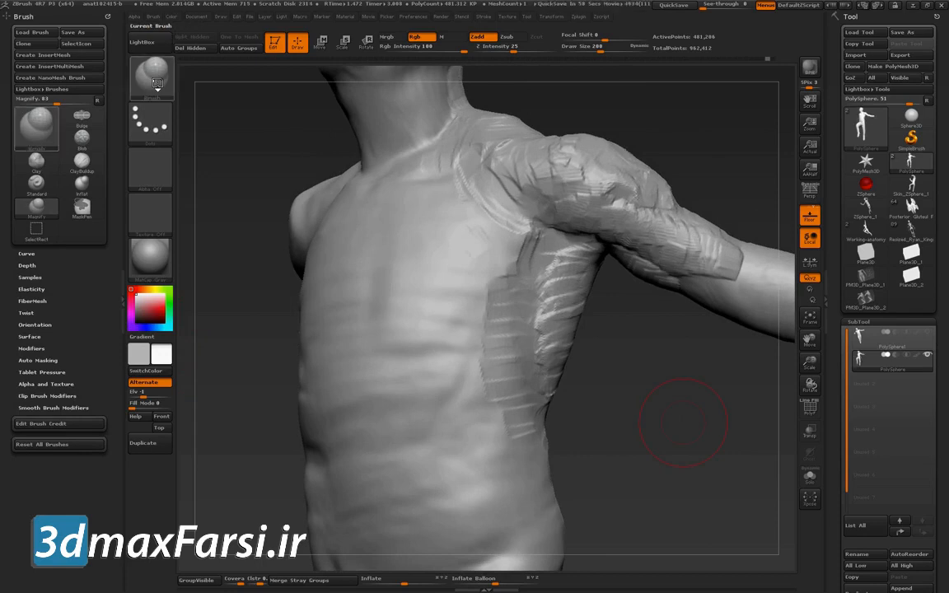
Switch to the Rake brush and cover the figure's left pectoral with roughly horizontal grooved strokes.
left_click(156, 83)
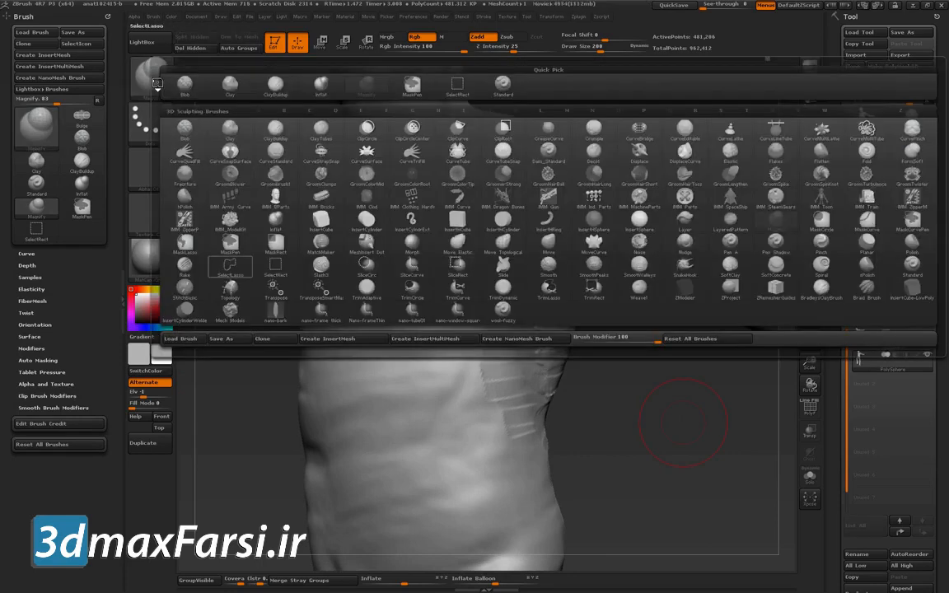
left_click(185, 266)
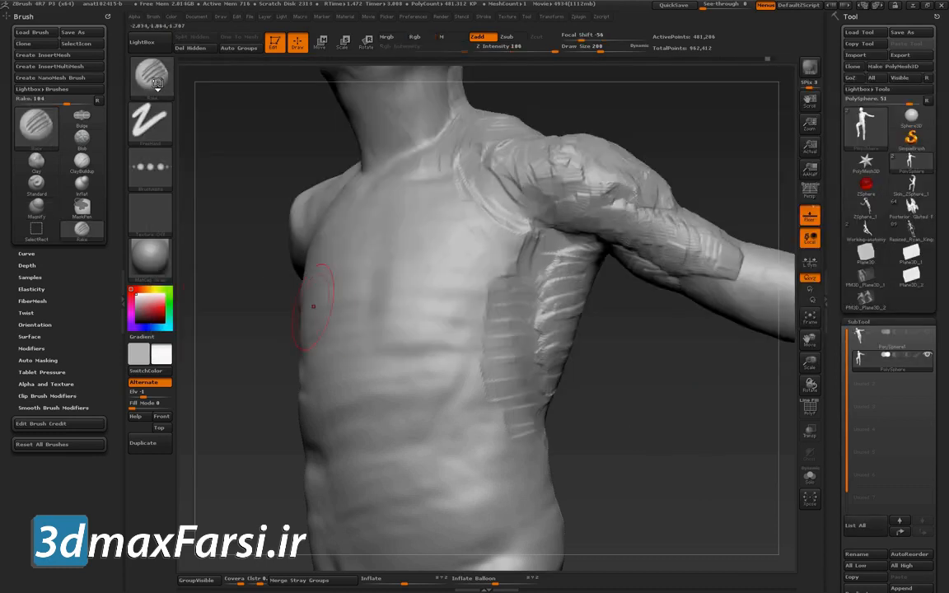
mouse_move(670, 372)
left_mouse_down("alt")
mouse_move(673, 416)
mouse_move(673, 391)
left_mouse_up("alt")
mouse_move(536, 313)
left_mouse_down()
mouse_move(557, 301)
mouse_move(494, 318)
left_mouse_up()
left_click_drag(560, 293, 494, 303)
left_click_drag(564, 272, 482, 287)
left_click_drag(581, 250, 486, 239)
mouse_move(560, 232)
left_mouse_down()
mouse_move(474, 231)
mouse_move(490, 213)
left_mouse_up()
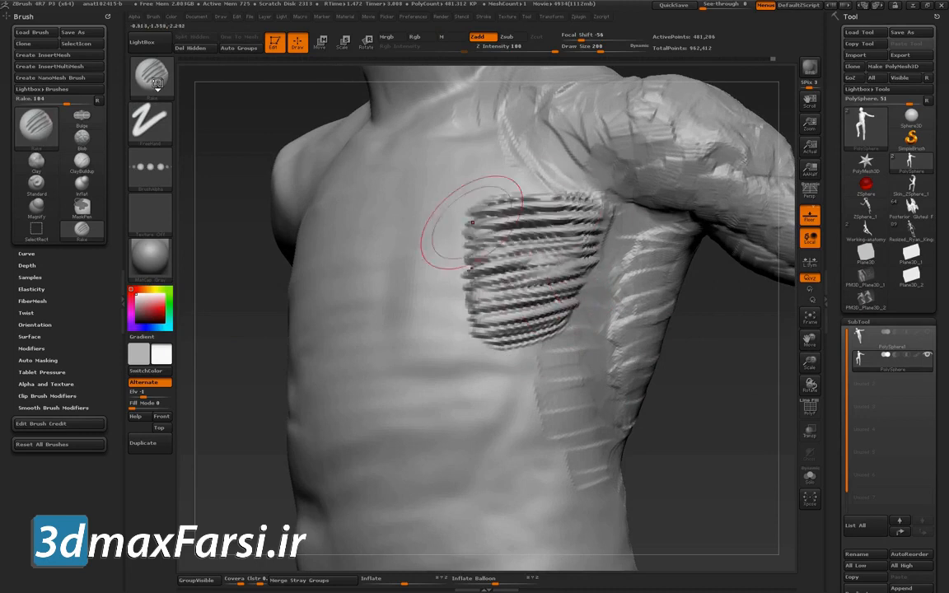
left_click_drag(569, 203, 549, 240)
left_click_drag(539, 191, 449, 183)
left_click_drag(528, 171, 437, 177)
Build up a patch below the raked pectoral with the Clay brush and assign Alpha 55 to the brush.
mouse_move(680, 387)
left_mouse_down()
mouse_move(648, 334)
mouse_move(672, 342)
left_mouse_up()
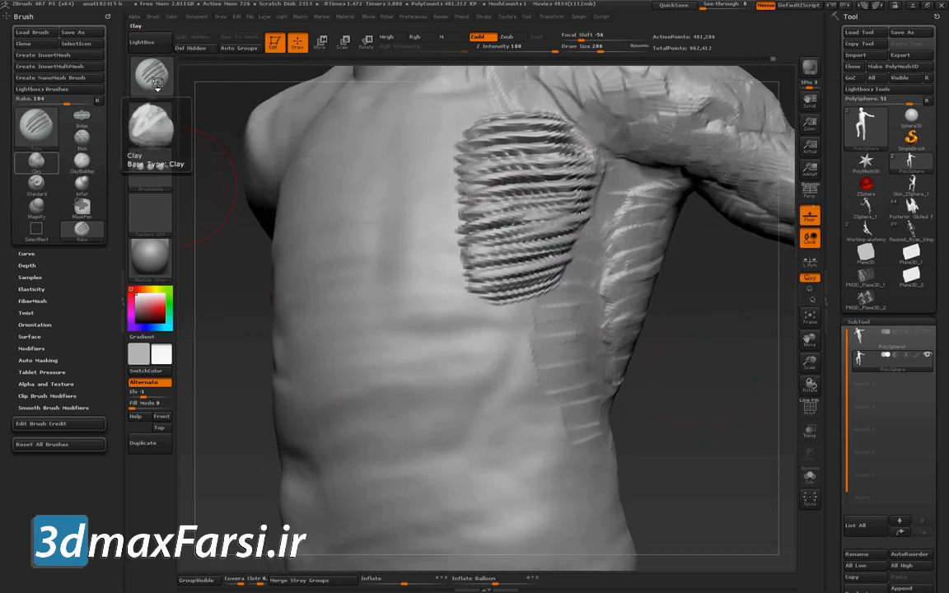
left_click(37, 160)
left_click_drag(485, 334, 540, 289)
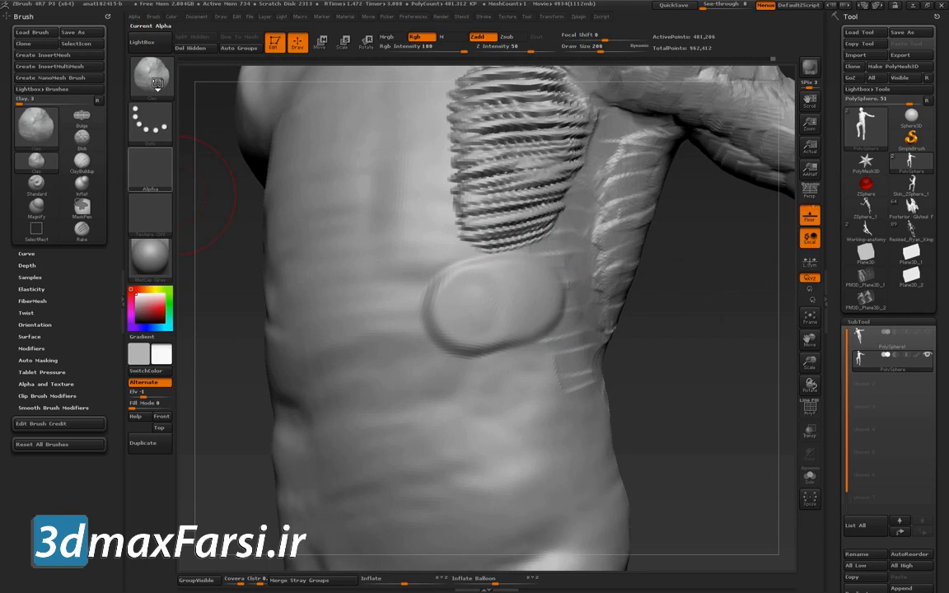
left_click(157, 83)
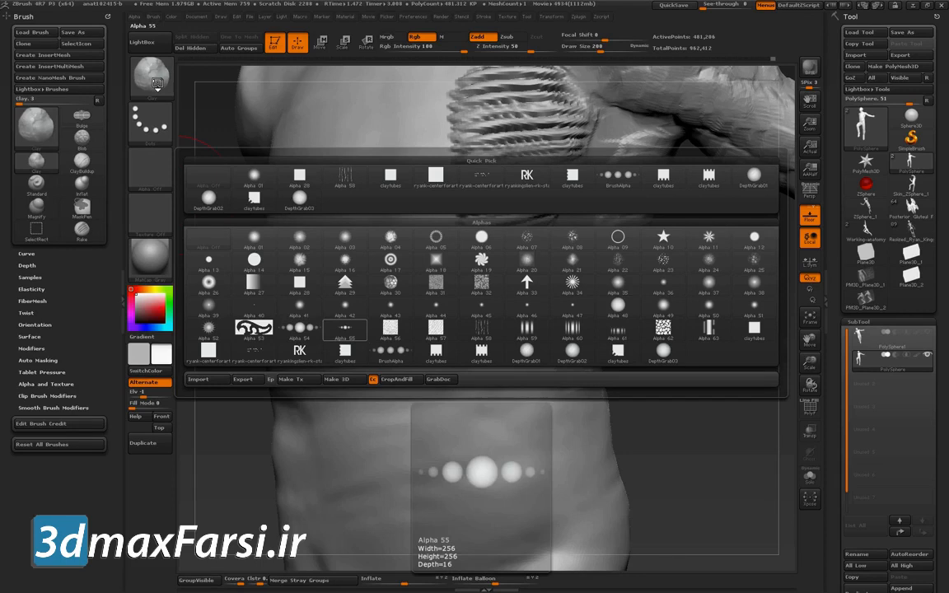
left_click(345, 330)
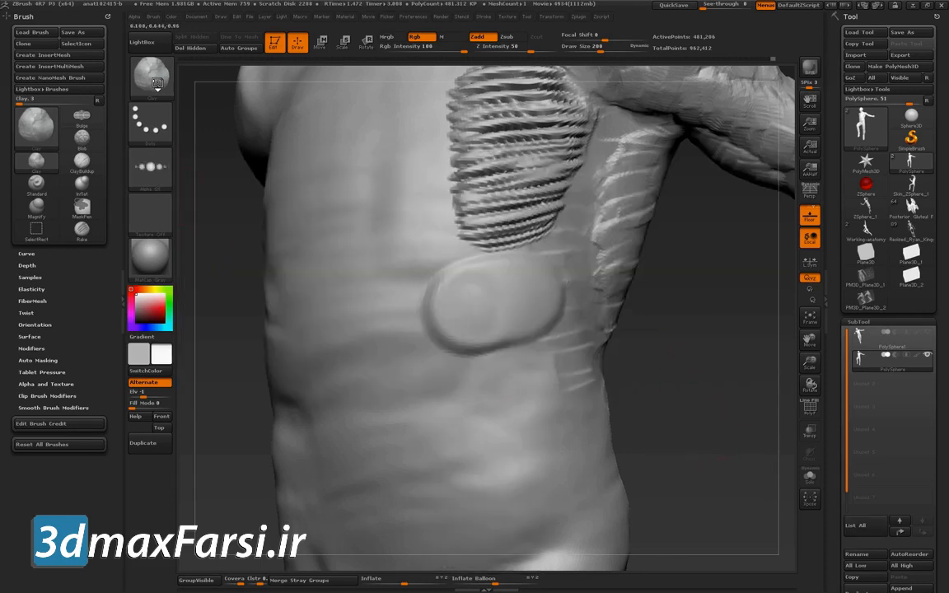
Lay overlapping diagonal Clay strokes with Alpha 55 over the figure's left ribs and waist, just below the smooth built-up patch.
right_click_drag(538, 389, 538, 335, "alt")
left_click_drag(538, 335, 446, 363)
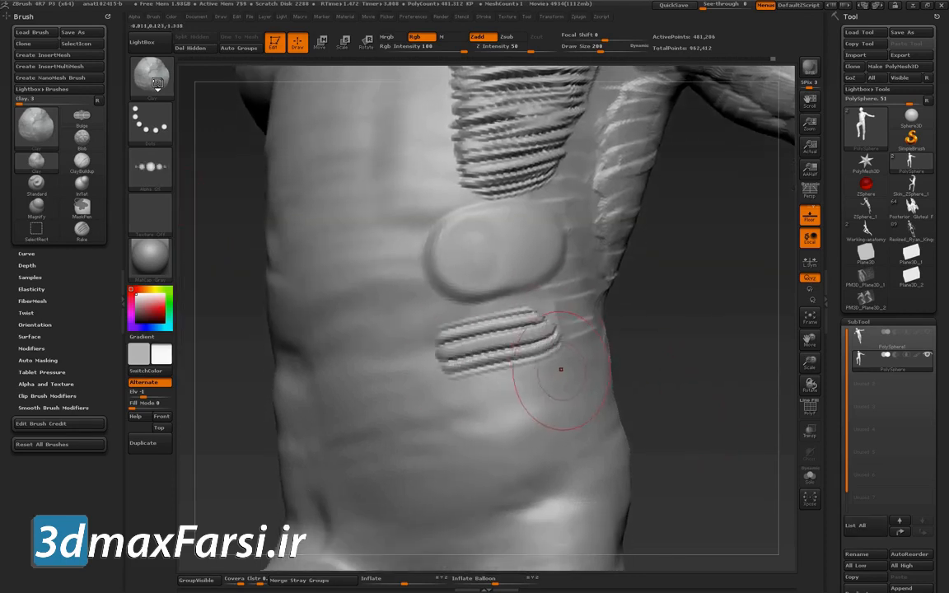
left_click_drag(558, 371, 433, 396)
mouse_move(521, 328)
left_mouse_down()
mouse_move(428, 340)
mouse_move(409, 378)
left_mouse_up()
mouse_move(467, 323)
left_mouse_down()
mouse_move(387, 366)
mouse_move(396, 369)
left_mouse_up()
mouse_move(445, 363)
right_mouse_down("alt")
mouse_move(494, 280)
mouse_move(595, 384)
right_mouse_up("alt")
mouse_move(500, 331)
left_mouse_down()
mouse_move(467, 353)
mouse_move(449, 309)
left_mouse_up()
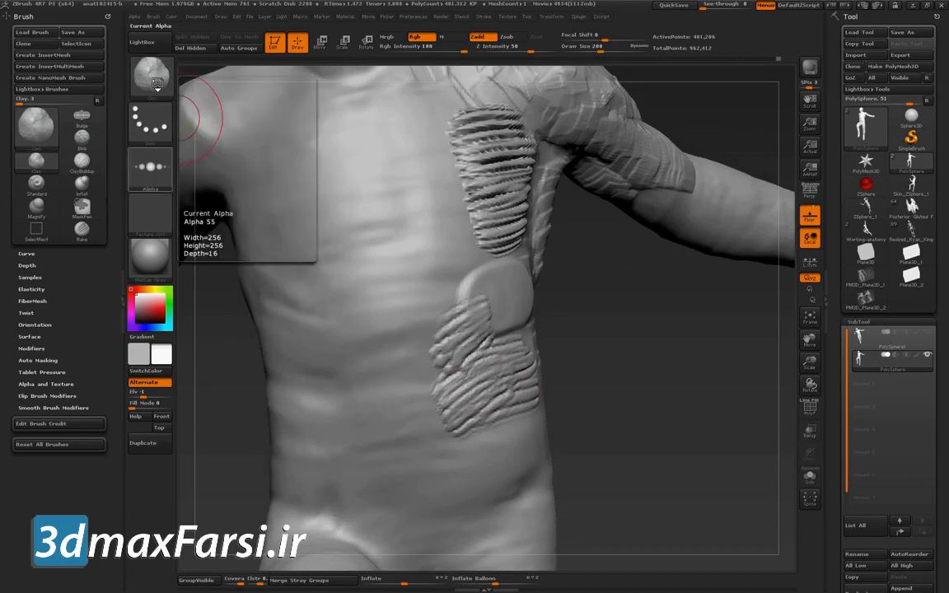
Cover the figure's right ribs with overlapping, gently curved Clay strokes using Alpha 55.
left_click(150, 168)
mouse_move(495, 371)
right_mouse_down()
mouse_move(635, 386)
mouse_move(659, 363)
right_mouse_up()
left_click_drag(430, 350, 357, 302)
left_click_drag(430, 325, 357, 299)
left_click_drag(433, 295, 365, 273)
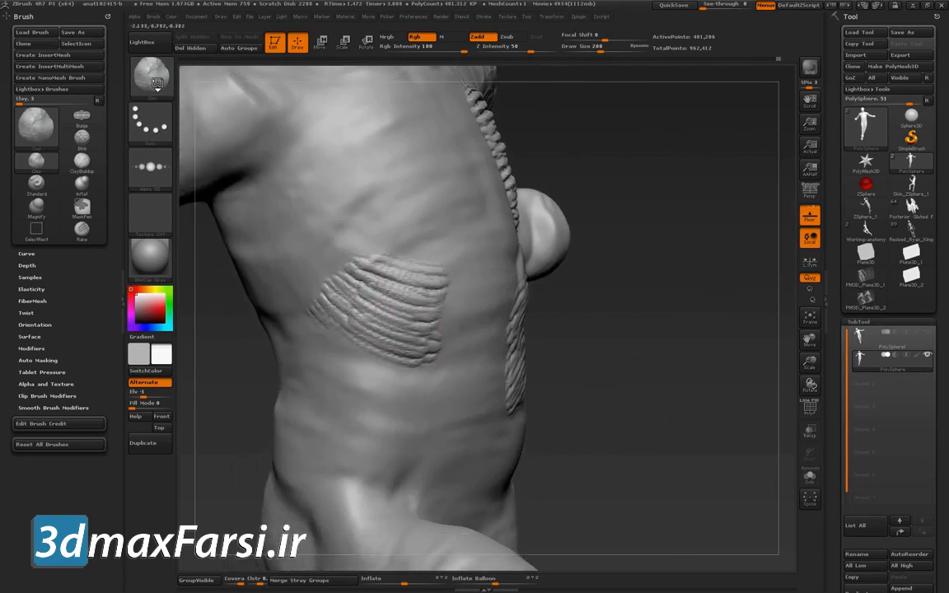
left_click_drag(651, 360, 700, 394)
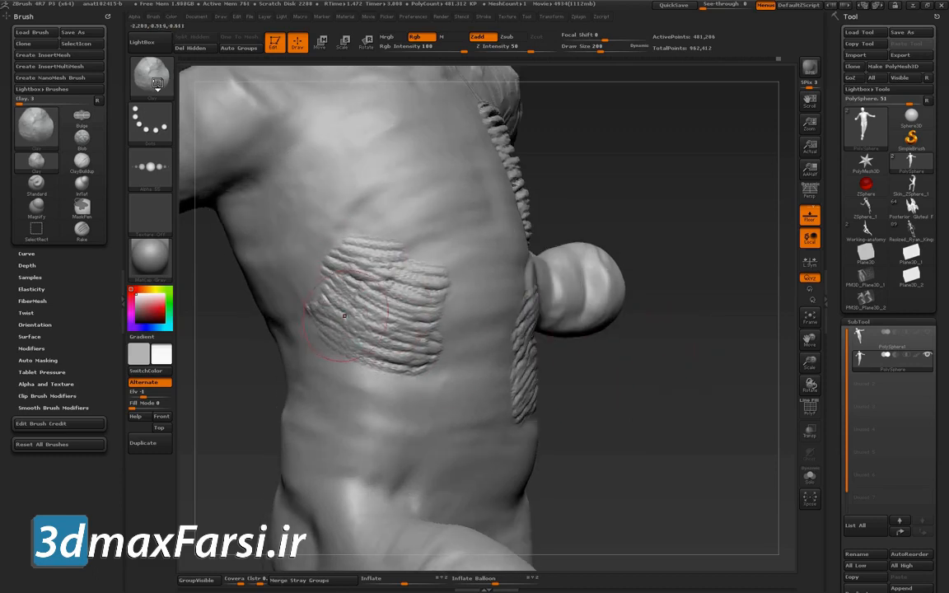
mouse_move(381, 317)
left_mouse_down()
mouse_move(346, 293)
mouse_move(338, 270)
mouse_move(372, 323)
left_mouse_up()
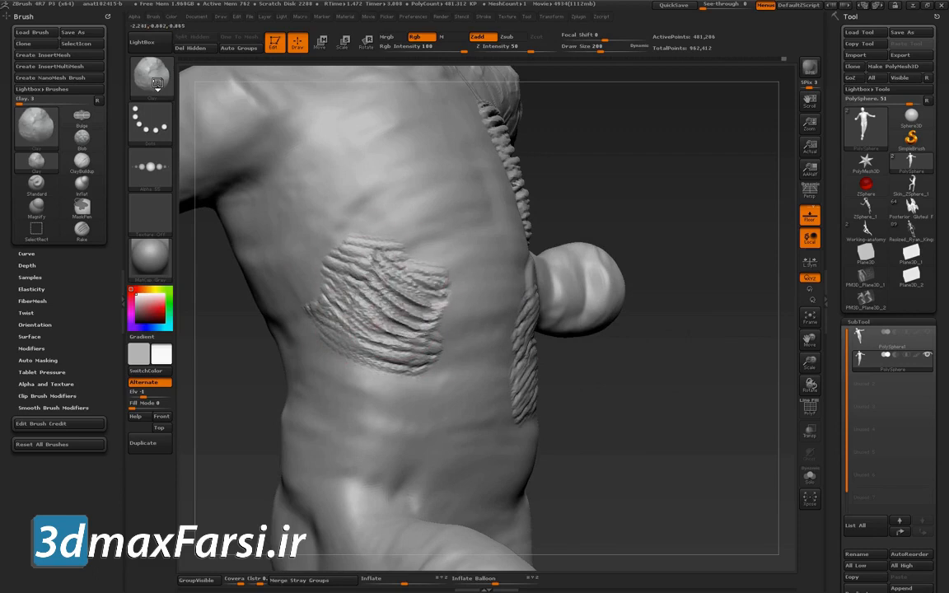
Cross the grooved patch on the figure's right ribs with Clay strokes in other directions, extending it toward the midline.
left_click_drag(420, 332, 367, 288)
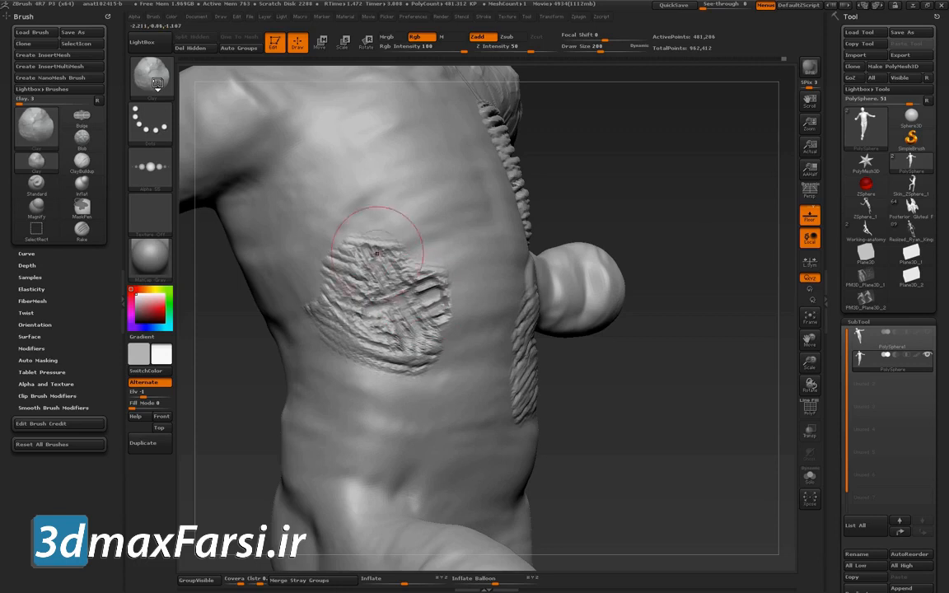
right_click_drag(415, 312, 458, 288)
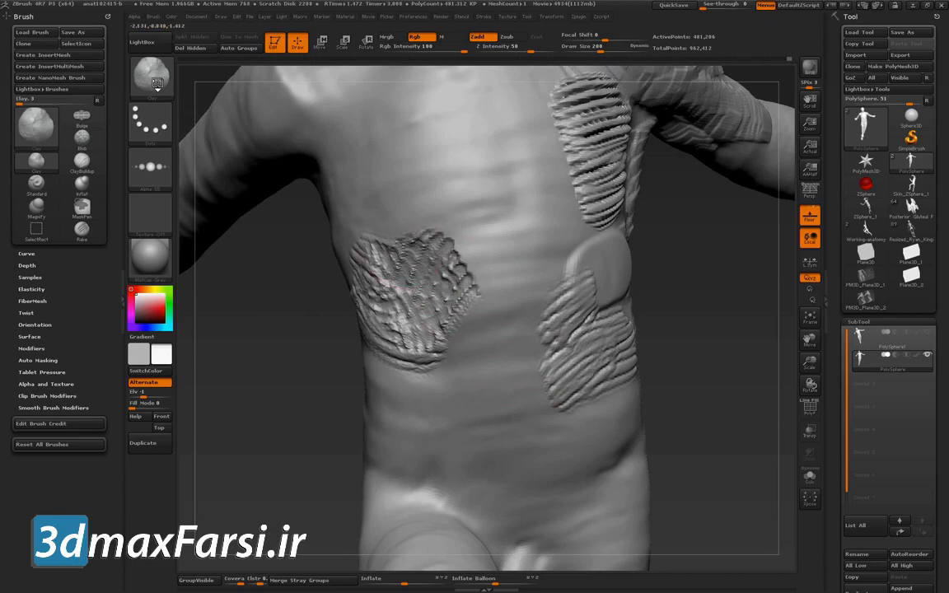
mouse_move(399, 233)
left_mouse_down()
mouse_move(432, 246)
mouse_move(439, 262)
mouse_move(412, 301)
mouse_move(460, 304)
mouse_move(424, 320)
mouse_move(441, 289)
mouse_move(450, 328)
left_mouse_up()
left_click_drag(663, 354, 719, 366)
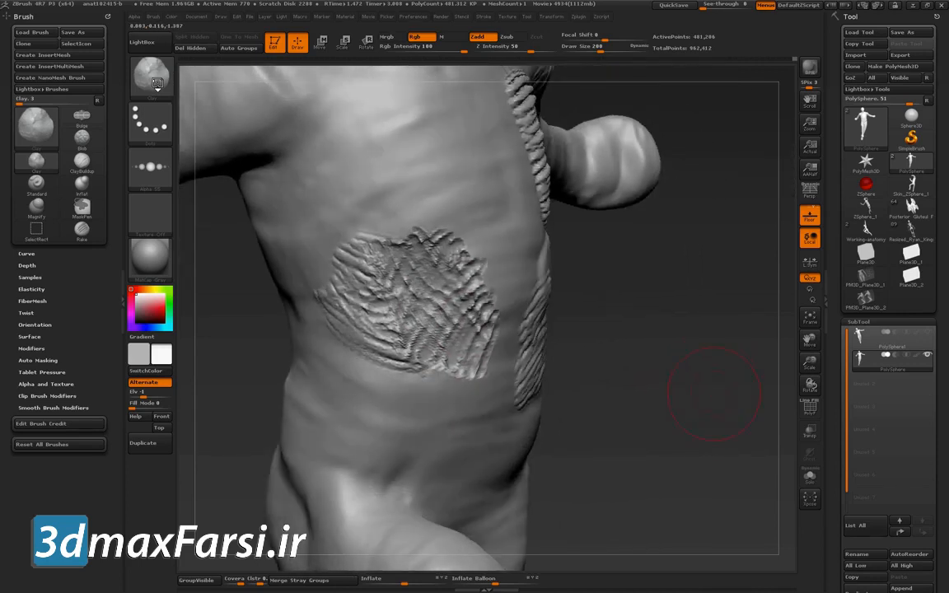
mouse_move(719, 366)
left_mouse_down()
mouse_move(655, 346)
mouse_move(697, 341)
mouse_move(690, 347)
mouse_move(722, 365)
left_mouse_up()
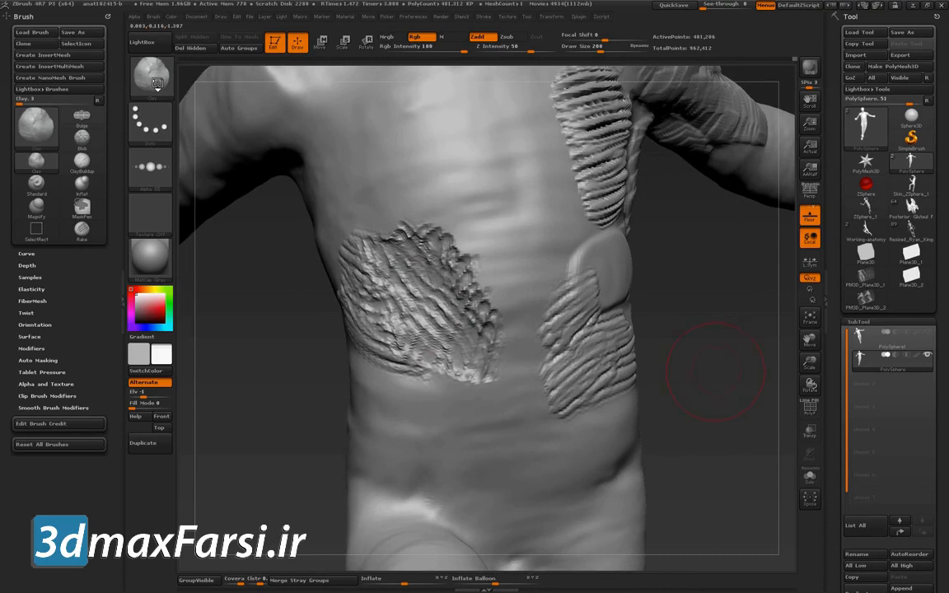
Toggle the PolyFrame display on and off to inspect the mesh density under the sculpted patches.
key("shift+f")
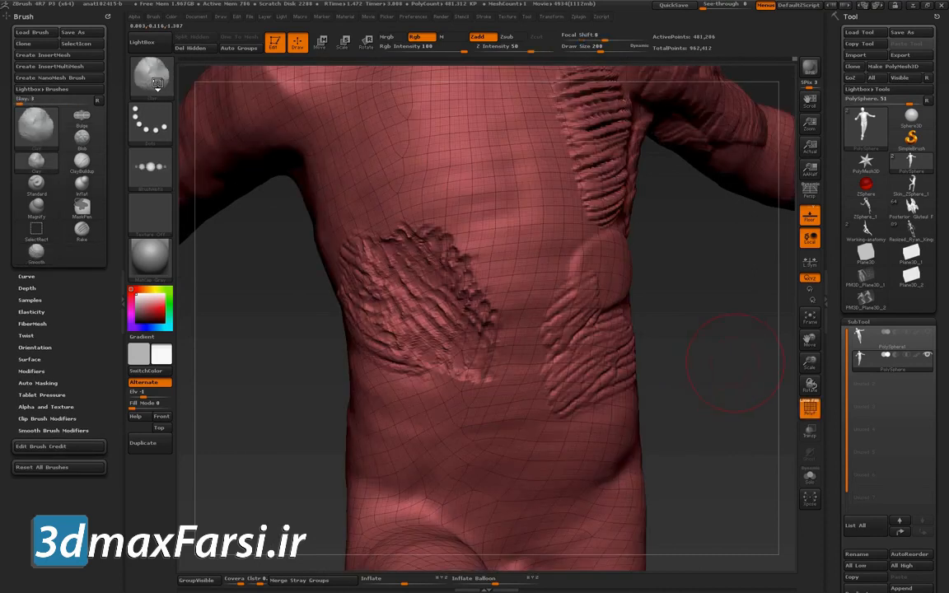
key("shift+f")
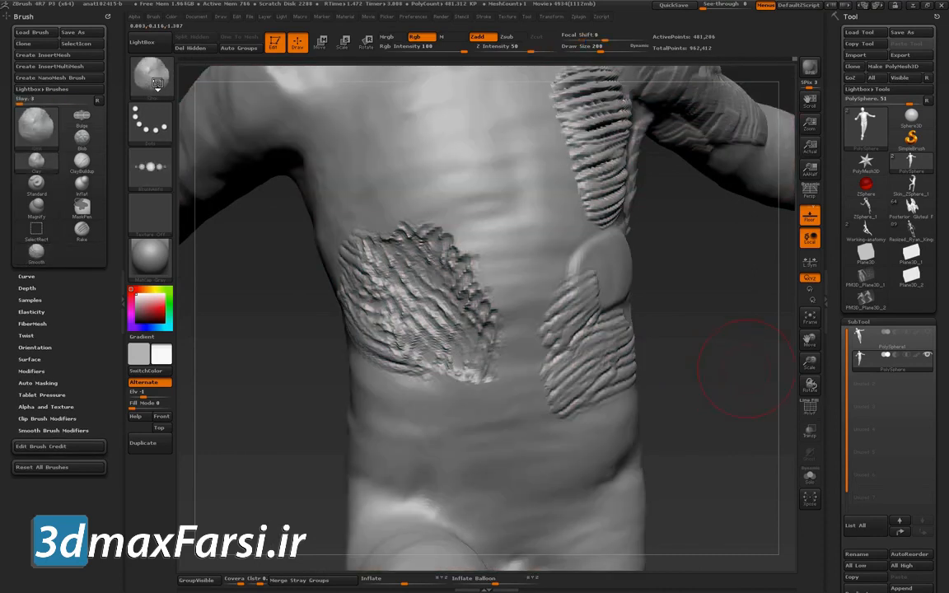
left_click_drag(725, 389, 730, 395)
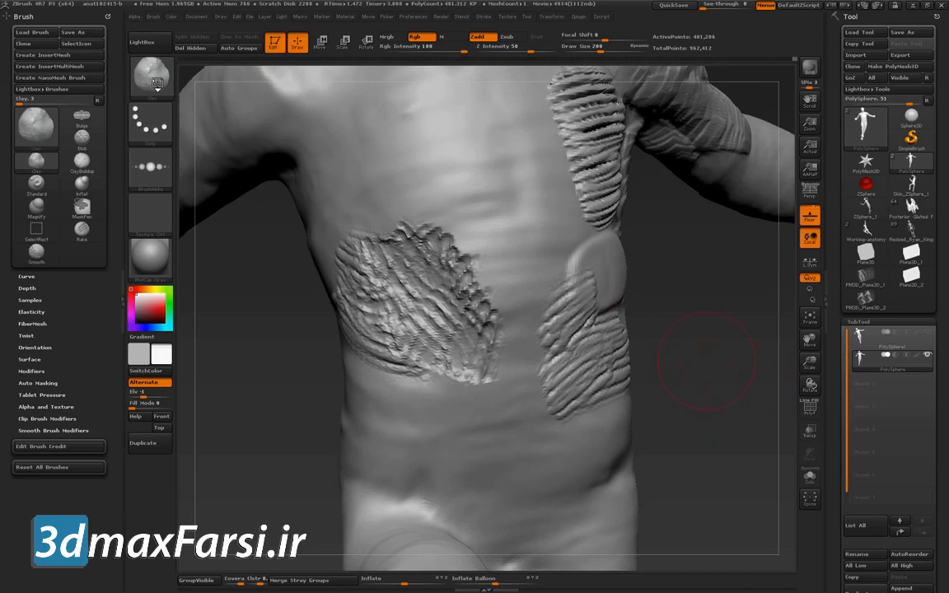
Switch to the Standard brush, assign Alpha 55, and roughen an area below the grooved patch on the figure's right side.
key("b")
key("s")
key("t")
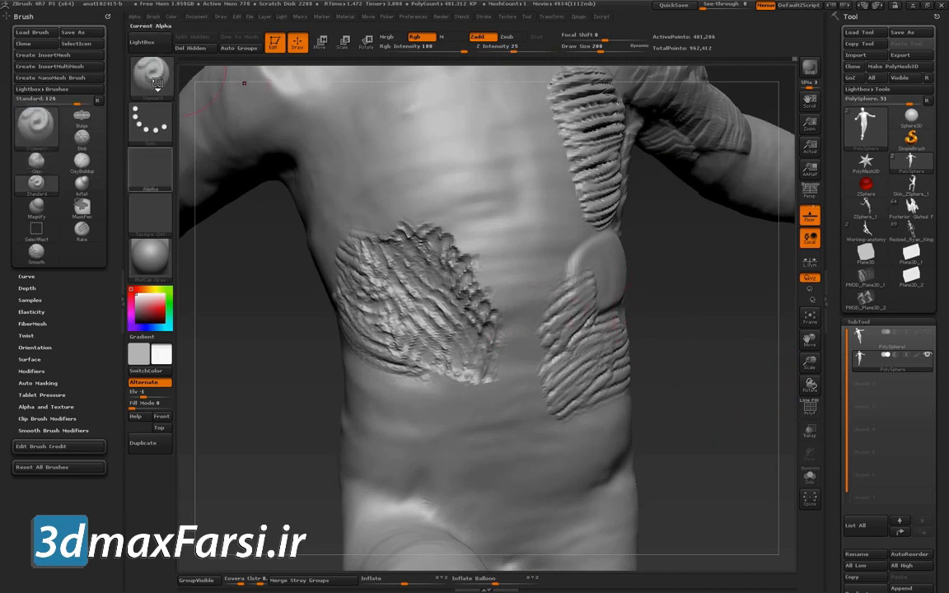
left_click(150, 169)
left_click(391, 351)
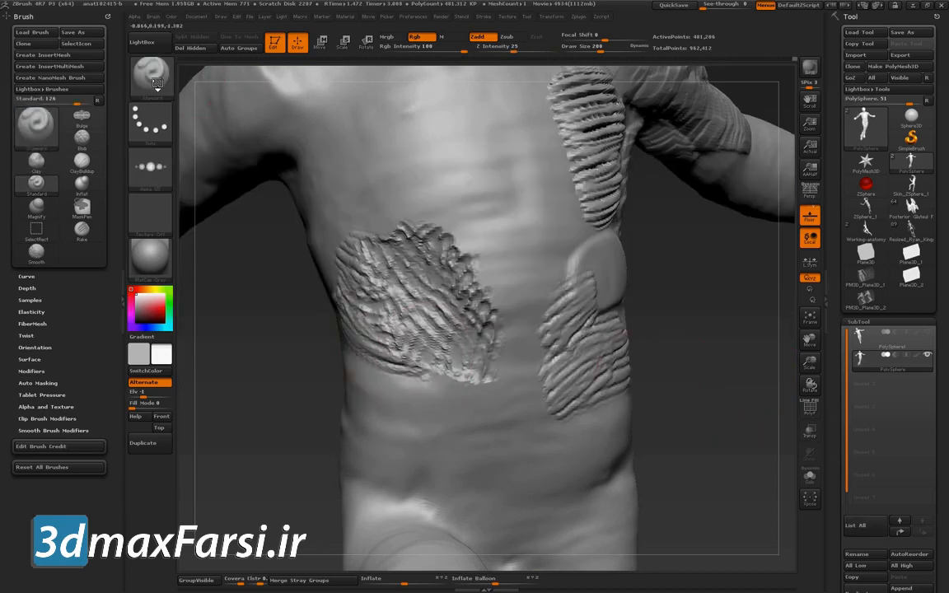
left_click_drag(714, 388, 710, 364)
left_click_drag(666, 387, 681, 359)
mouse_move(445, 372)
left_mouse_down()
mouse_move(466, 346)
mouse_move(442, 347)
mouse_move(453, 327)
mouse_move(441, 356)
mouse_move(451, 343)
left_mouse_up()
mouse_move(714, 387)
left_mouse_down()
mouse_move(659, 371)
mouse_move(672, 350)
mouse_move(659, 388)
mouse_move(689, 416)
mouse_move(659, 416)
left_mouse_up()
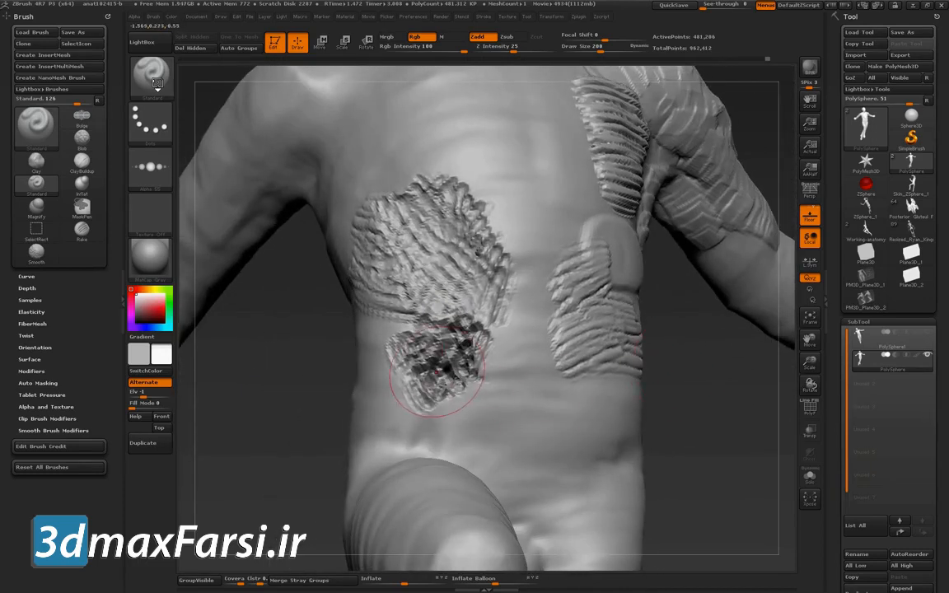
Undo the Standard brush strokes below the grooved patch.
key("ctrl+z")
key("ctrl+z")
key("ctrl+z")
key("ctrl+z")
key("ctrl+z")
key("ctrl+z")
key("ctrl+z")
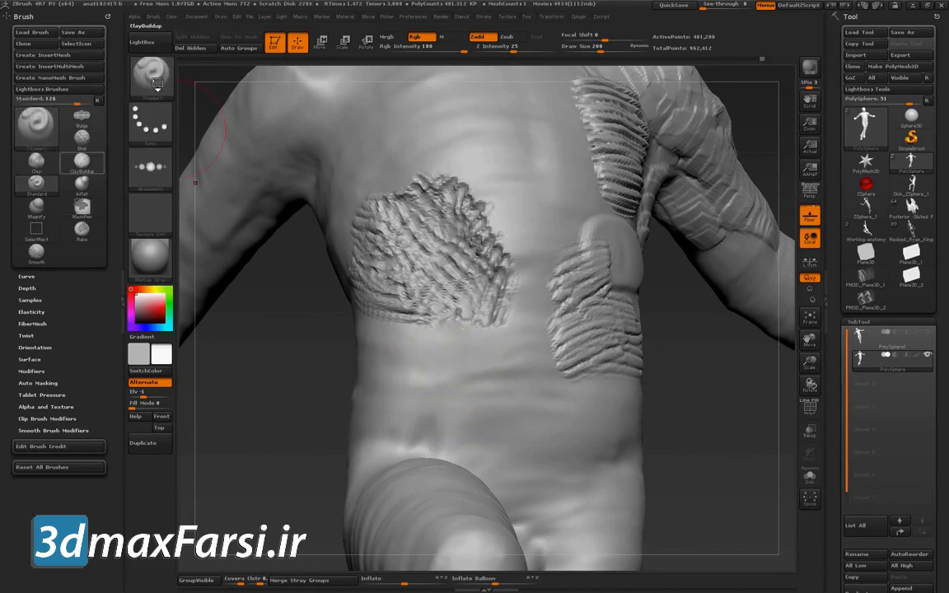
Return to the Clay brush and extend the grooved patch on the figure's right side up the chest and down the abdomen.
left_click(35, 162)
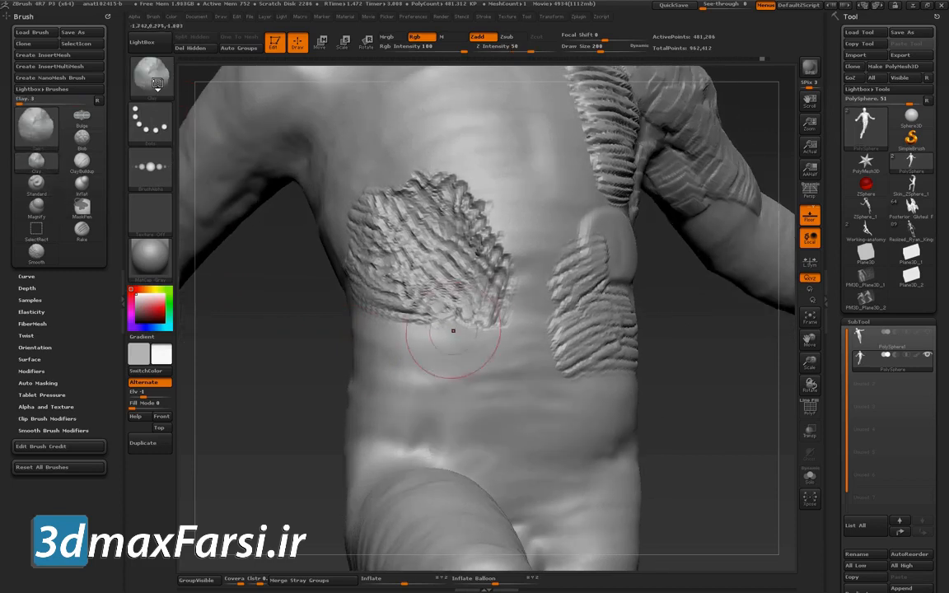
left_click_drag(467, 245, 405, 165)
mouse_move(475, 219)
right_mouse_down()
mouse_move(465, 213)
mouse_move(446, 246)
right_mouse_up()
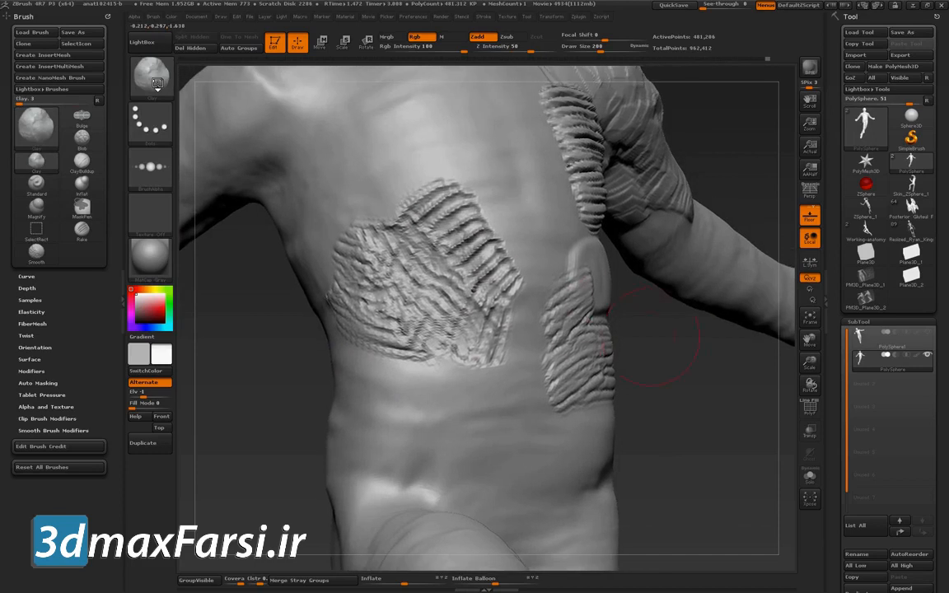
mouse_move(379, 180)
left_mouse_down()
mouse_move(356, 191)
mouse_move(361, 242)
left_mouse_up()
mouse_move(338, 202)
left_mouse_down()
mouse_move(320, 252)
mouse_move(330, 284)
mouse_move(369, 338)
mouse_move(394, 328)
mouse_move(412, 366)
mouse_move(363, 363)
mouse_move(396, 404)
mouse_move(379, 424)
mouse_move(366, 412)
mouse_move(388, 387)
mouse_move(426, 394)
mouse_move(473, 379)
mouse_move(462, 363)
mouse_move(494, 338)
mouse_move(494, 295)
mouse_move(393, 355)
left_mouse_up()
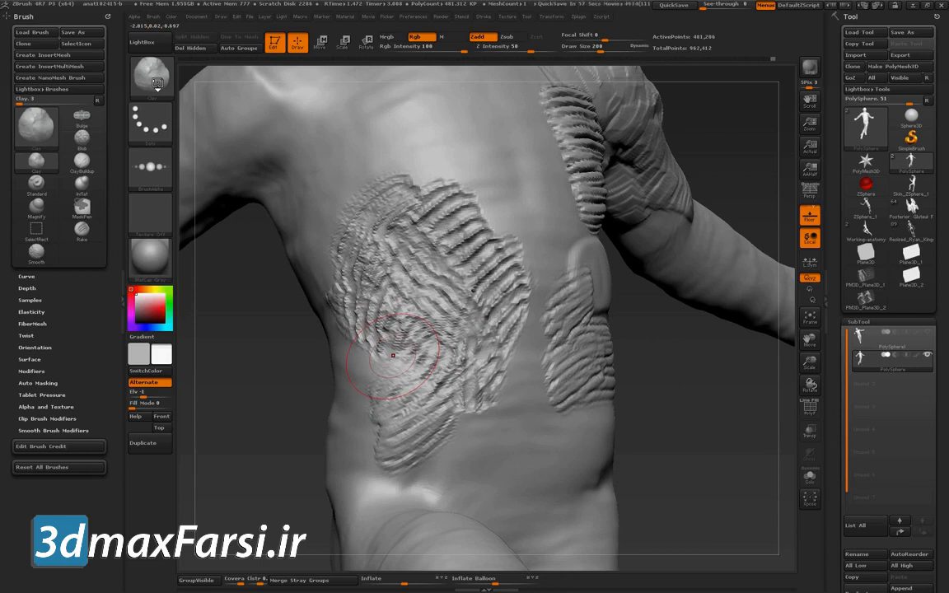
Switch to the ClayTubes brush for sculpting the torso.
left_click(155, 82)
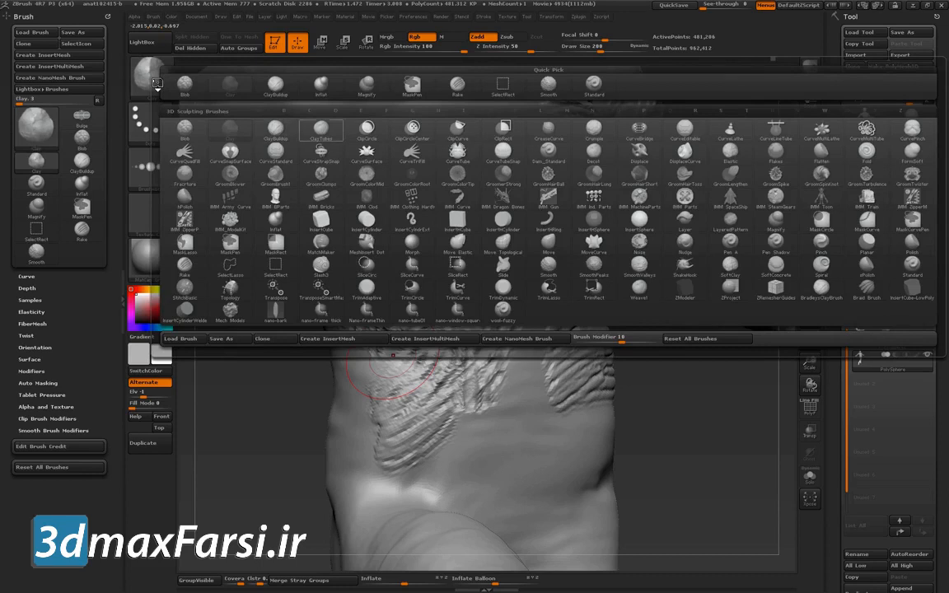
left_click(321, 130)
left_click_drag(696, 409, 750, 418)
right_click_drag(708, 395, 691, 437, "ctrl")
Undo all the Clay strokes on the figure's right side until that part of the torso is smooth.
key("ctrl+z")
key("ctrl+z")
key("ctrl+z")
key("ctrl+z")
key("ctrl+z")
key("ctrl+z")
key("ctrl+z")
key("ctrl+z")
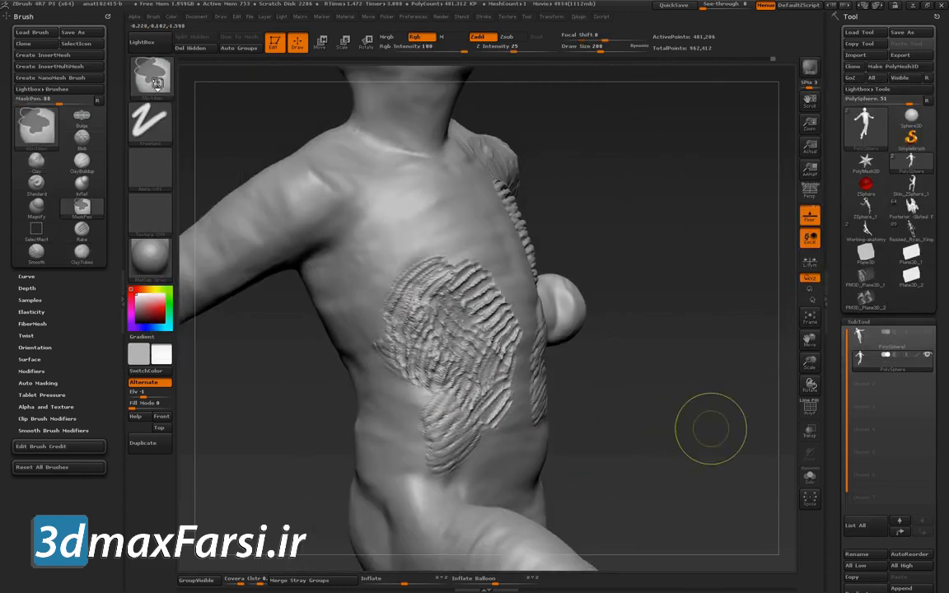
key("ctrl+z")
key("ctrl+z")
key("ctrl+z")
key("ctrl+z")
key("ctrl+z")
key("ctrl+z")
key("ctrl+z")
key("ctrl+z")
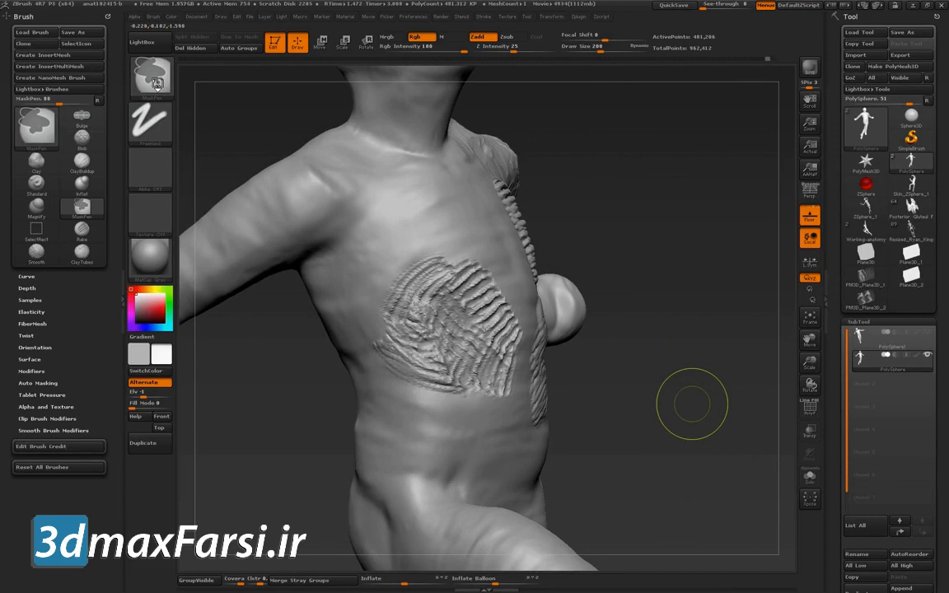
key("ctrl+z")
key("ctrl+z")
key("ctrl+z")
key("ctrl+z")
key("ctrl+z")
key("ctrl+z")
key("ctrl+z")
key("ctrl+z")
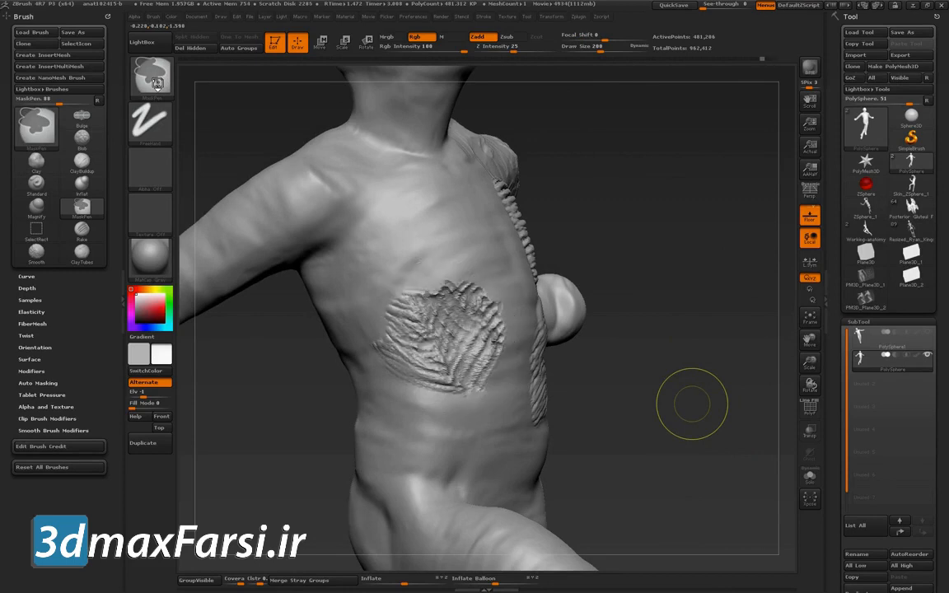
key("ctrl+z")
key("ctrl+z")
key("ctrl+z")
key("ctrl+z")
key("ctrl+z")
key("ctrl+z")
key("ctrl+z")
key("ctrl+z")
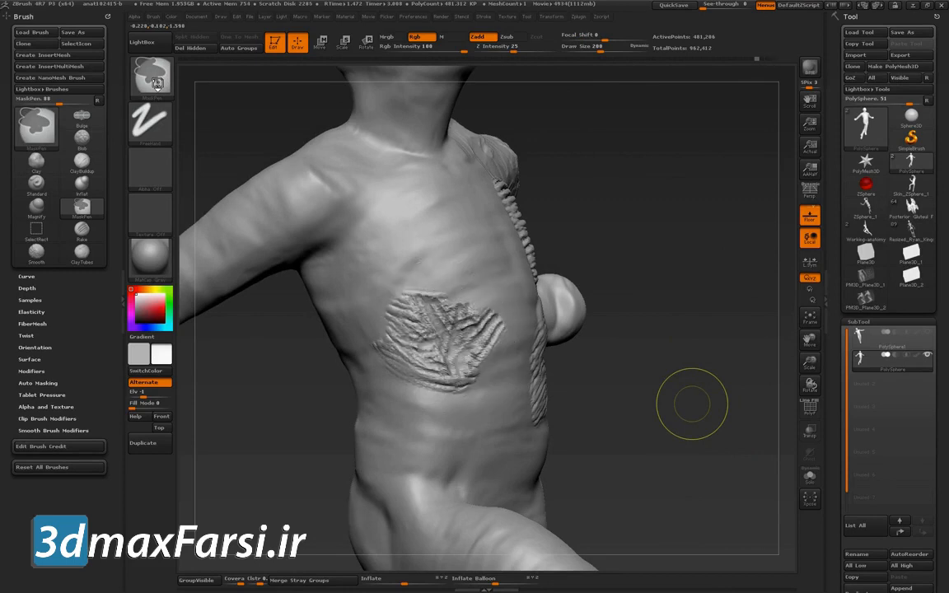
key("ctrl+z")
key("ctrl+z")
key("ctrl+z")
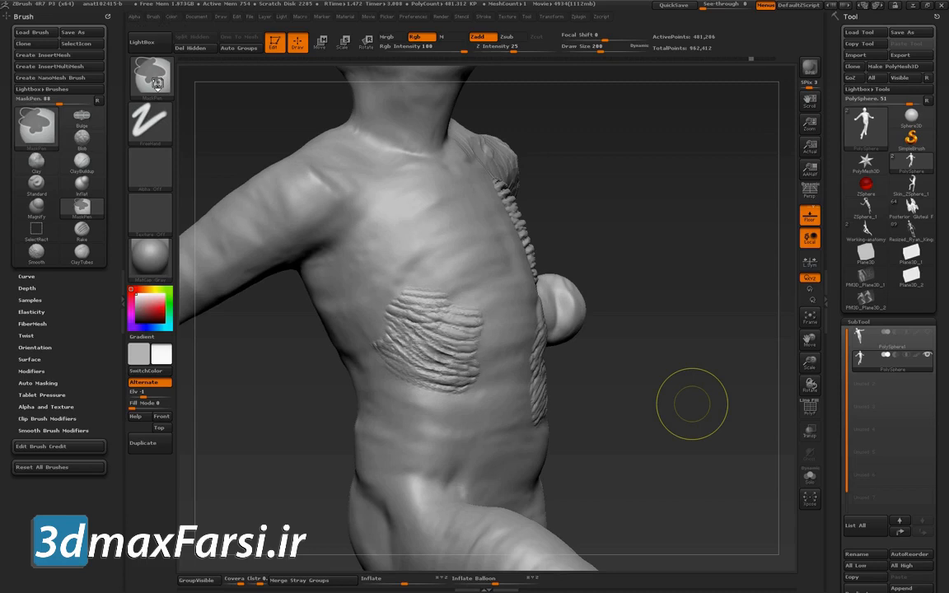
key("ctrl+z")
key("ctrl+z")
key("ctrl+z")
key("ctrl+z")
key("ctrl+z")
key("ctrl+z")
key("ctrl+z")
key("ctrl+z")
key("ctrl+z")
key("ctrl+z")
key("ctrl+z")
key("ctrl+z")
key("ctrl+z")
Build up the figure's right ribs with overlapping, mostly vertical ClayTubes strokes, accepting the removal of the later undo history.
mouse_move(660, 385)
left_mouse_down()
mouse_move(634, 391)
mouse_move(739, 434)
mouse_move(659, 430)
mouse_move(725, 428)
left_mouse_up()
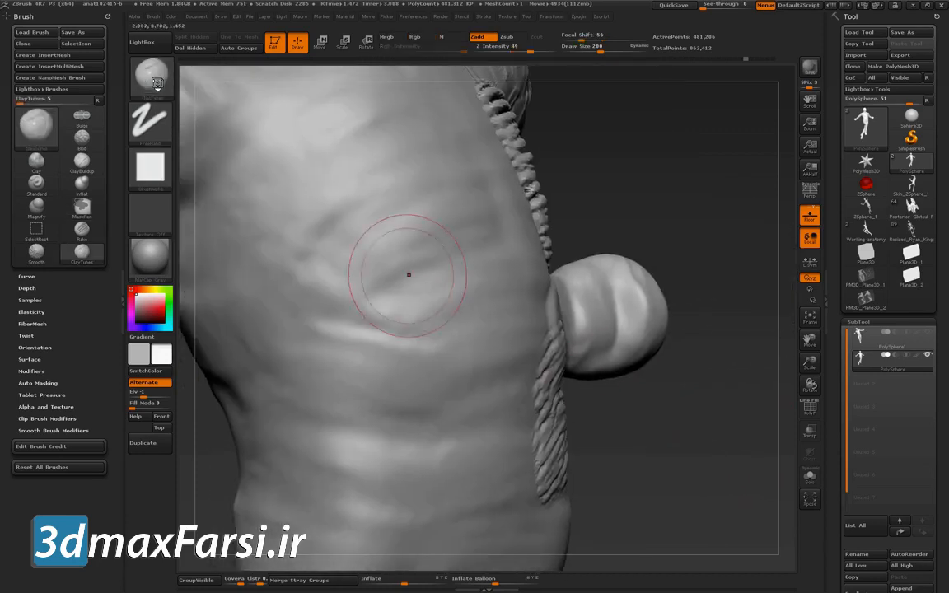
left_click_drag(403, 297, 397, 342)
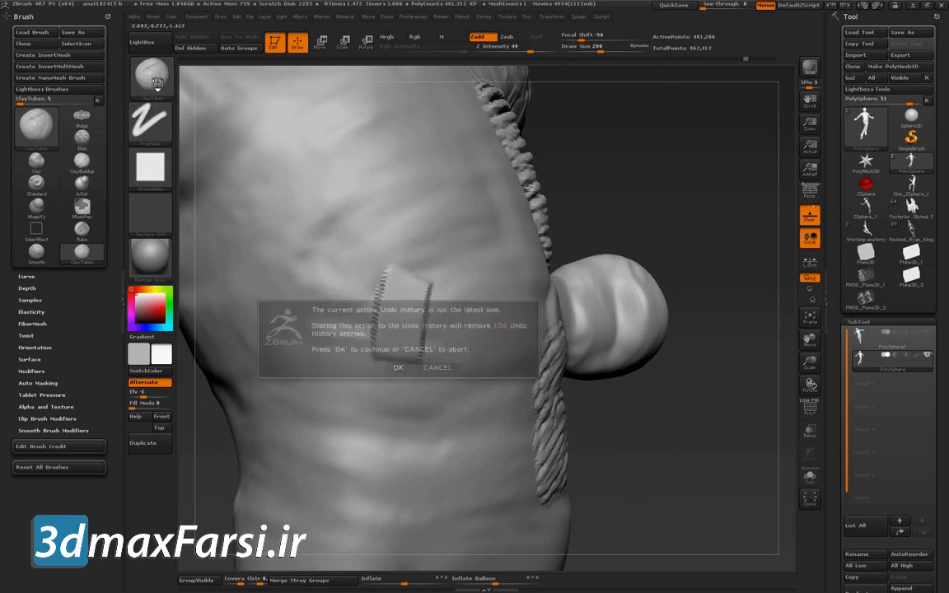
left_click(398, 367)
left_click_drag(626, 396, 660, 372, "alt")
left_click_drag(409, 241, 394, 339)
left_click_drag(434, 251, 426, 334)
mouse_move(467, 246)
left_mouse_down()
mouse_move(447, 336)
mouse_move(422, 340)
left_mouse_up()
left_click_drag(389, 237, 381, 303)
mouse_move(366, 214)
left_mouse_down()
mouse_move(377, 290)
mouse_move(398, 260)
left_mouse_up()
mouse_move(384, 188)
left_mouse_down()
mouse_move(426, 227)
mouse_move(414, 220)
left_mouse_up()
Examine the planar strokes on the figure's back and show the ClayTubes brush's Depth settings.
mouse_move(699, 313)
left_mouse_down("alt")
mouse_move(677, 262)
mouse_move(610, 262)
mouse_move(607, 230)
left_mouse_up("alt")
left_click_drag(606, 272, 734, 272)
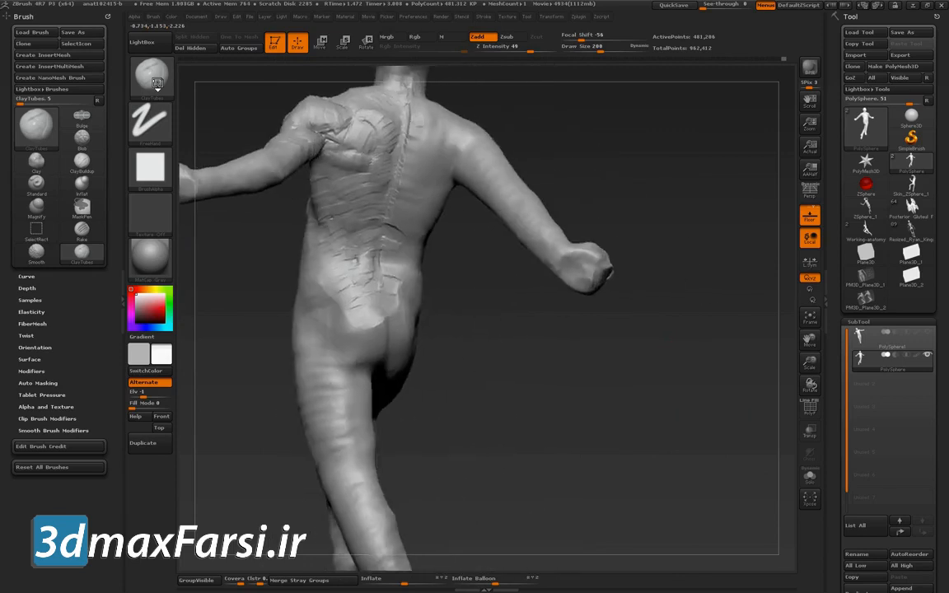
left_click_drag(659, 272, 659, 363, "alt")
right_click_drag(292, 123, 414, 173, "alt")
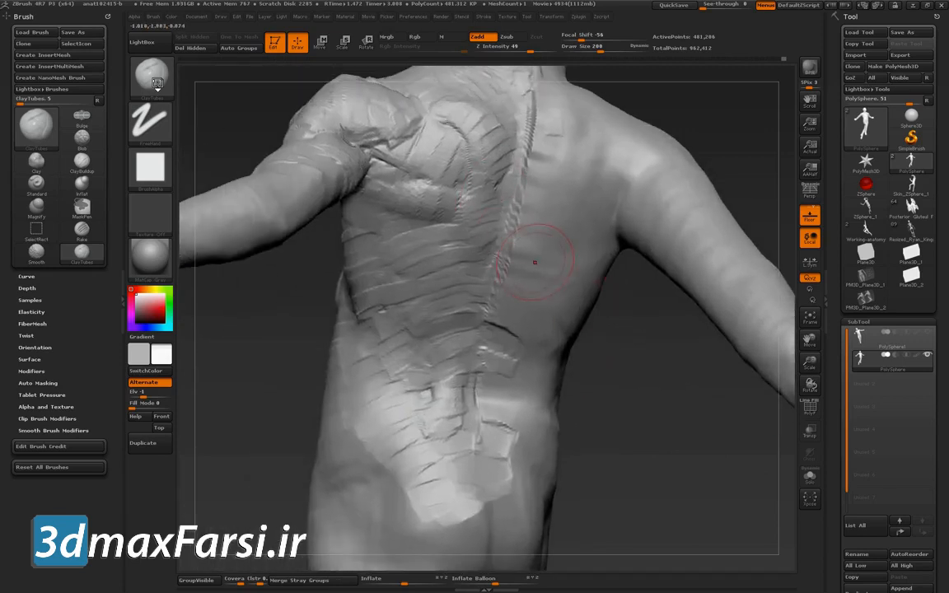
mouse_move(681, 356)
left_mouse_down("alt")
mouse_move(658, 398)
mouse_move(639, 358)
mouse_move(621, 370)
left_mouse_up("alt")
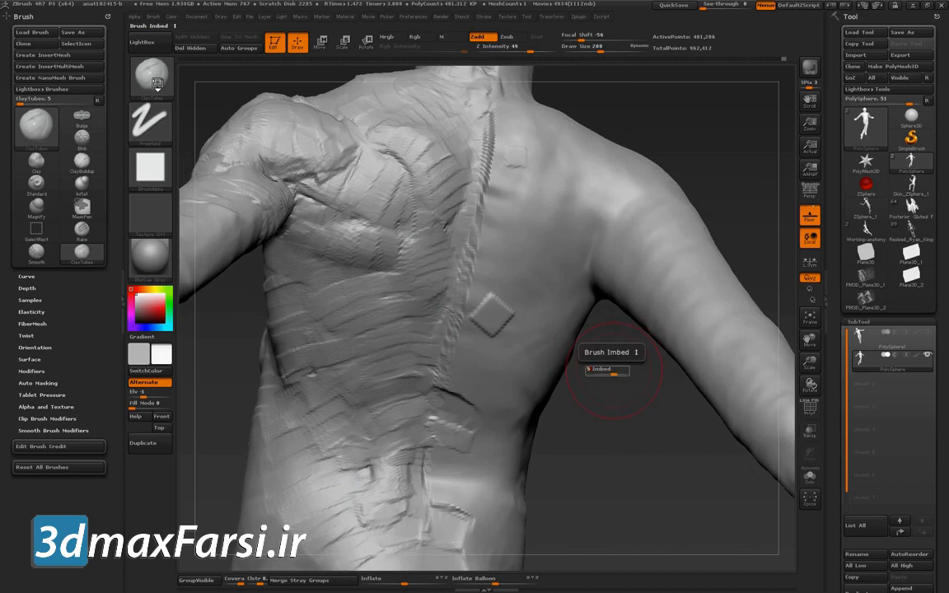
left_click_drag(618, 391, 395, 361, "alt")
left_click(27, 289)
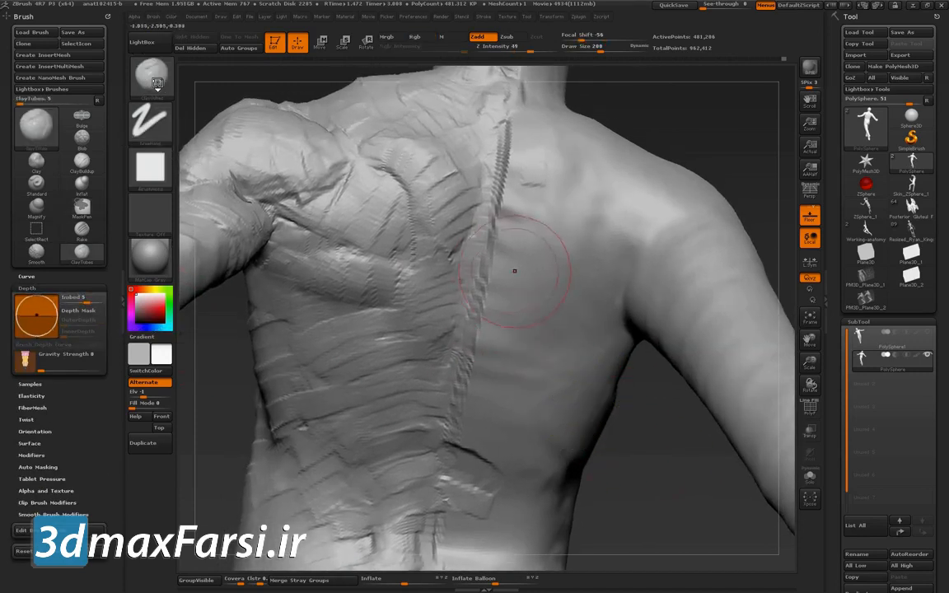
Set Draw Size to 154 and build up the figure's right upper back and the area beside the spine with ClayTubes strokes.
key("s")
mouse_move(531, 222)
left_mouse_down()
mouse_move(521, 221)
mouse_move(540, 203)
mouse_move(531, 184)
mouse_move(513, 191)
mouse_move(535, 195)
left_mouse_up()
key("s")
key("ctrl+shift")
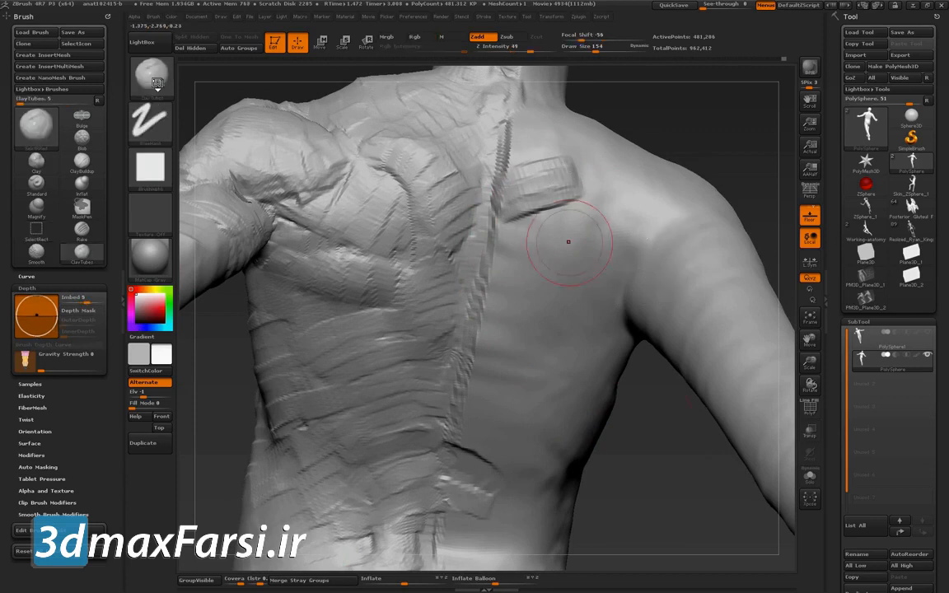
right_click_drag(568, 242, 577, 245)
left_click_drag(486, 196, 572, 191)
left_click_drag(504, 165, 560, 171)
mouse_move(504, 144)
left_mouse_down()
mouse_move(555, 152)
mouse_move(550, 141)
left_mouse_up()
mouse_move(503, 119)
left_mouse_down()
mouse_move(532, 136)
mouse_move(494, 161)
mouse_move(498, 222)
left_mouse_up()
mouse_move(502, 280)
left_mouse_down()
mouse_move(486, 309)
mouse_move(506, 265)
mouse_move(512, 295)
left_mouse_up()
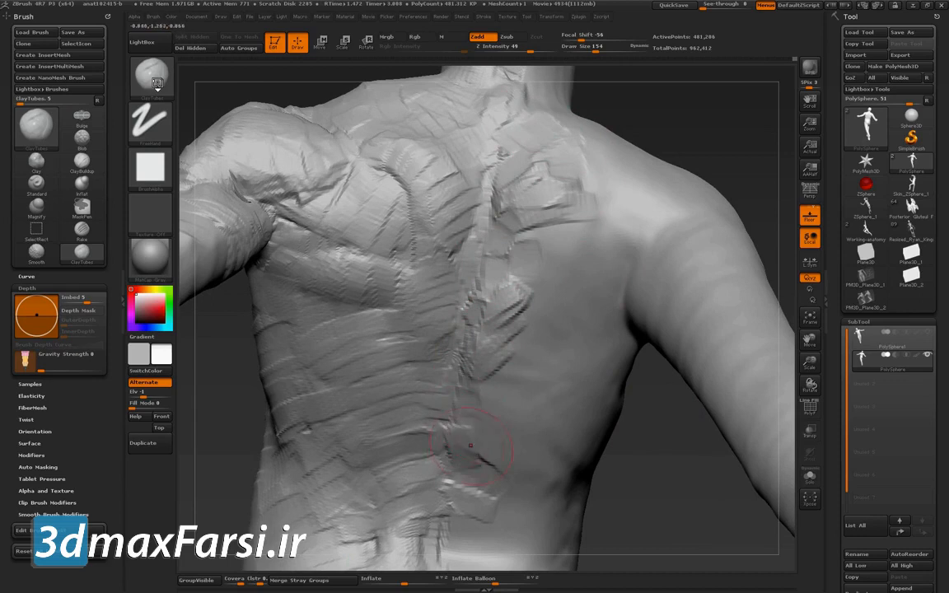
Build up the area below and across the figure's right shoulder blade with ClayTubes strokes.
left_click_drag(632, 455, 600, 465)
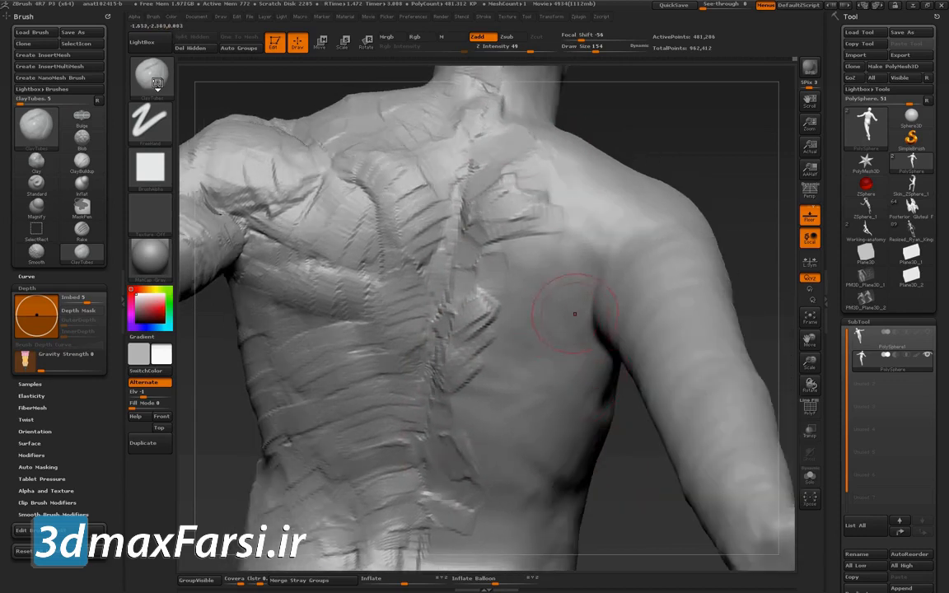
mouse_move(535, 314)
left_mouse_down()
mouse_move(511, 305)
mouse_move(582, 303)
left_mouse_up()
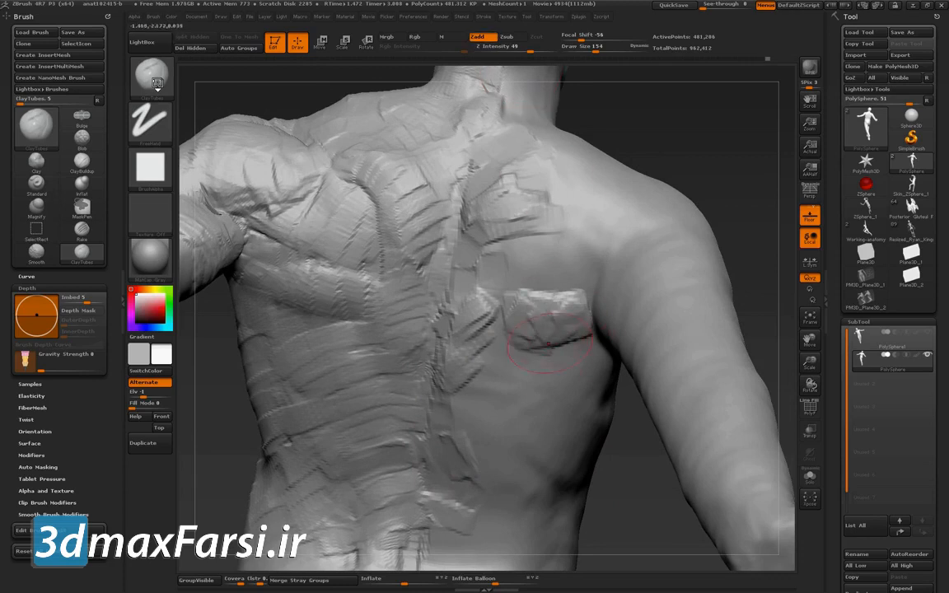
left_click_drag(528, 233, 487, 206)
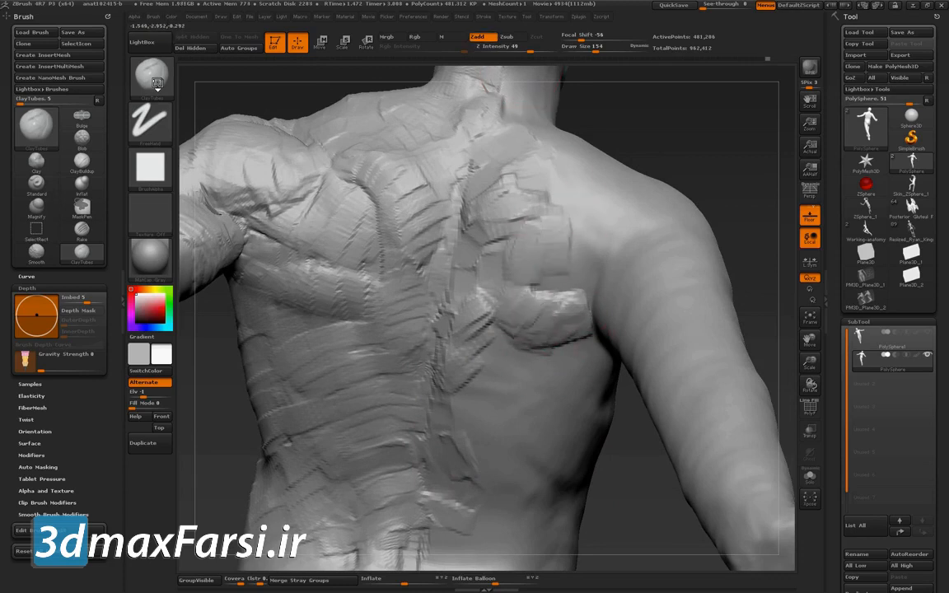
left_click_drag(725, 198, 688, 210)
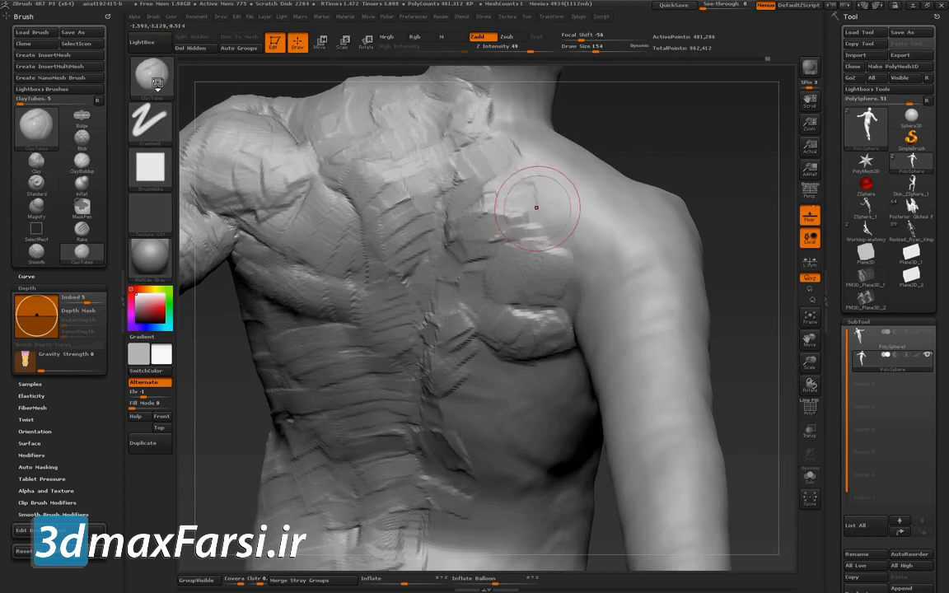
Extend the ClayTubes strokes across the figure's right upper back toward the top of the shoulder.
left_click_drag(536, 207, 495, 177)
mouse_move(565, 194)
left_mouse_down()
mouse_move(595, 215)
mouse_move(595, 194)
left_mouse_up()
mouse_move(470, 197)
left_mouse_down()
mouse_move(568, 177)
mouse_move(498, 177)
mouse_move(515, 152)
mouse_move(494, 144)
left_mouse_up()
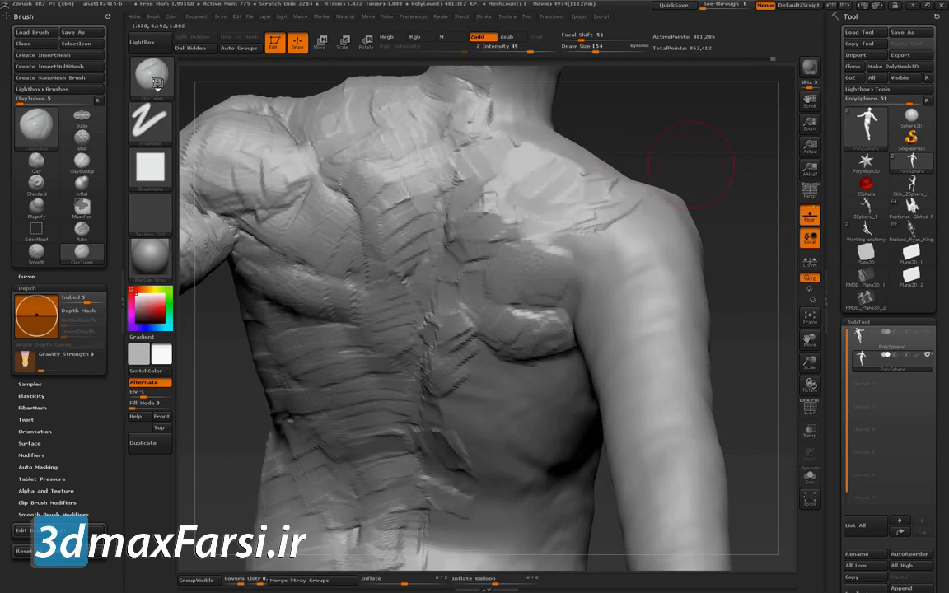
left_click_drag(673, 158, 643, 174)
mouse_move(552, 169)
left_mouse_down()
mouse_move(465, 111)
mouse_move(445, 153)
left_mouse_up()
left_click_drag(705, 212, 729, 216)
Layer ClayTubes strokes over the back of the figure's right shoulder and down the upper arm.
left_click_drag(564, 239, 515, 206)
left_click_drag(581, 223, 527, 202)
mouse_move(610, 225)
left_mouse_down()
mouse_move(540, 210)
mouse_move(546, 202)
mouse_move(515, 187)
left_mouse_up()
left_click_drag(714, 194, 672, 206)
left_click_drag(610, 235, 647, 323)
left_click_drag(606, 263, 666, 380)
left_click_drag(677, 321, 654, 211)
left_click_drag(536, 177, 567, 183)
mouse_move(725, 247)
left_mouse_down()
mouse_move(751, 235)
mouse_move(752, 211)
left_mouse_up()
Cover the figure's right mid-back below the shoulder blade with overlapping planar ClayTubes strokes.
right_click_drag(610, 220, 541, 353)
left_click_drag(536, 332, 570, 351)
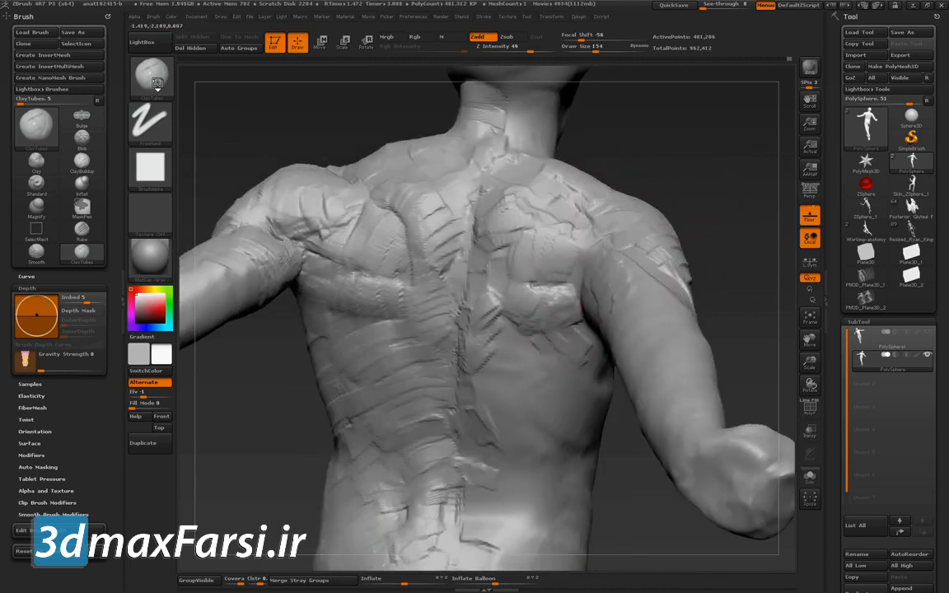
right_click_drag(569, 351, 542, 313)
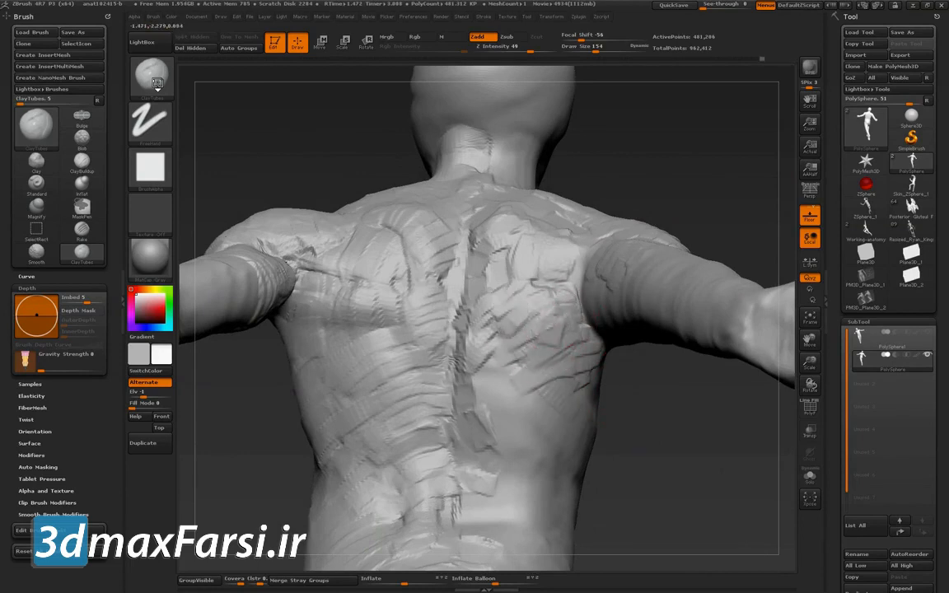
mouse_move(505, 258)
left_mouse_down()
mouse_move(476, 303)
mouse_move(489, 269)
mouse_move(478, 319)
mouse_move(519, 372)
mouse_move(508, 353)
mouse_move(519, 362)
left_mouse_up()
mouse_move(783, 392)
left_mouse_down()
mouse_move(508, 360)
mouse_move(591, 381)
mouse_move(558, 358)
left_mouse_up()
Preview the sculpted back in the BRONZE-1 material and return the figure to MatCap Gray.
left_click_drag(669, 418, 771, 495)
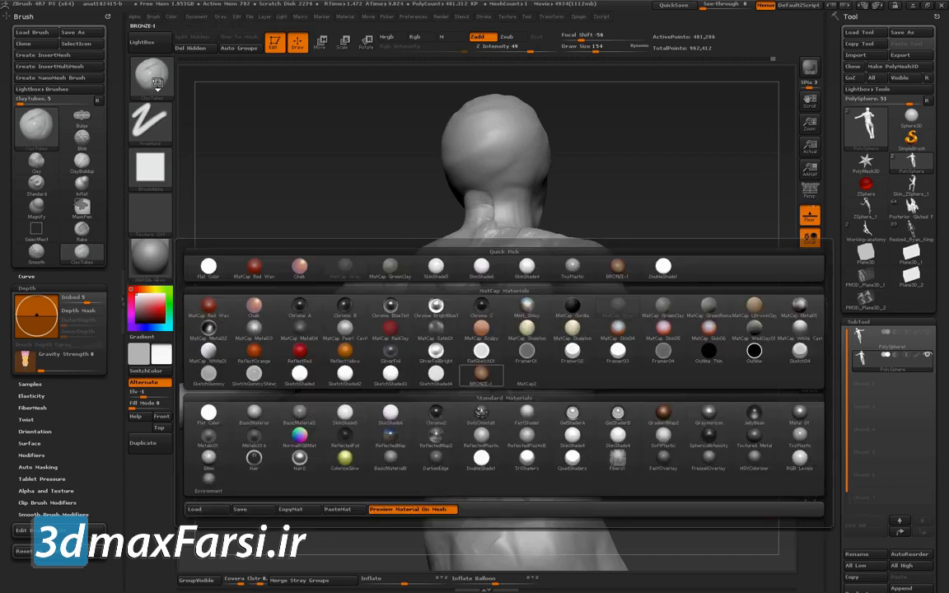
left_click(481, 378)
left_click_drag(691, 474, 645, 438, "alt")
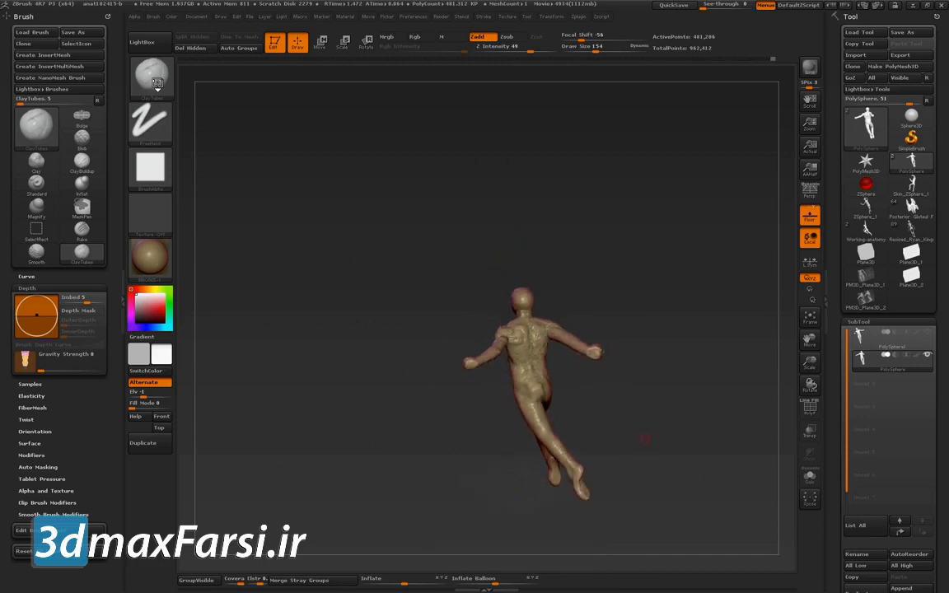
left_click_drag(629, 429, 725, 426)
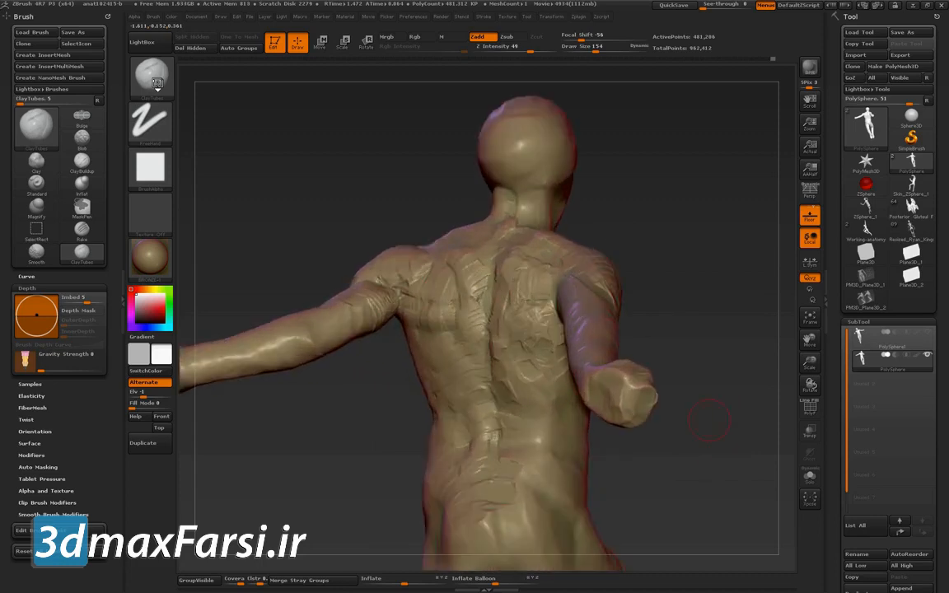
left_click(150, 257)
left_click(617, 306)
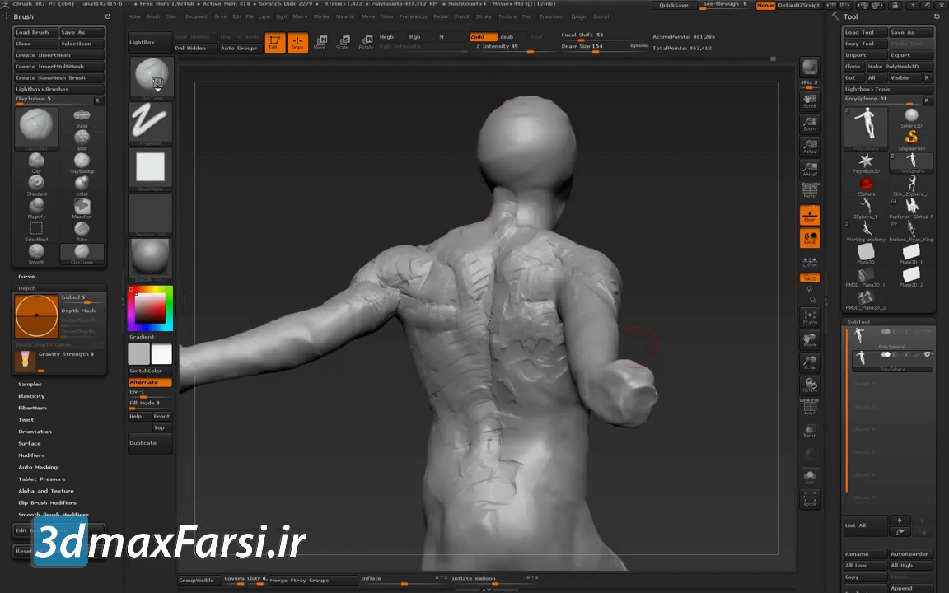
Export the ClayTubes brush's square alpha as the Photoshop file ~BrushAlpha.psd in the COMPLETEFIGURESCULPTOR folder.
mouse_move(635, 354)
left_mouse_down("alt")
mouse_move(623, 384)
mouse_move(679, 396)
mouse_move(709, 388)
mouse_move(708, 400)
mouse_move(384, 468)
mouse_move(646, 367)
left_mouse_up("alt")
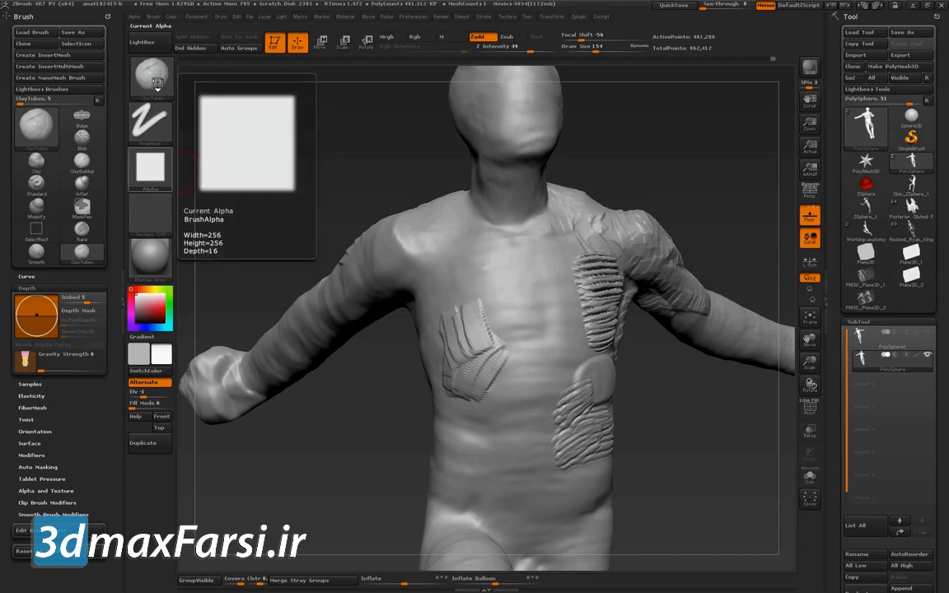
left_click(150, 168)
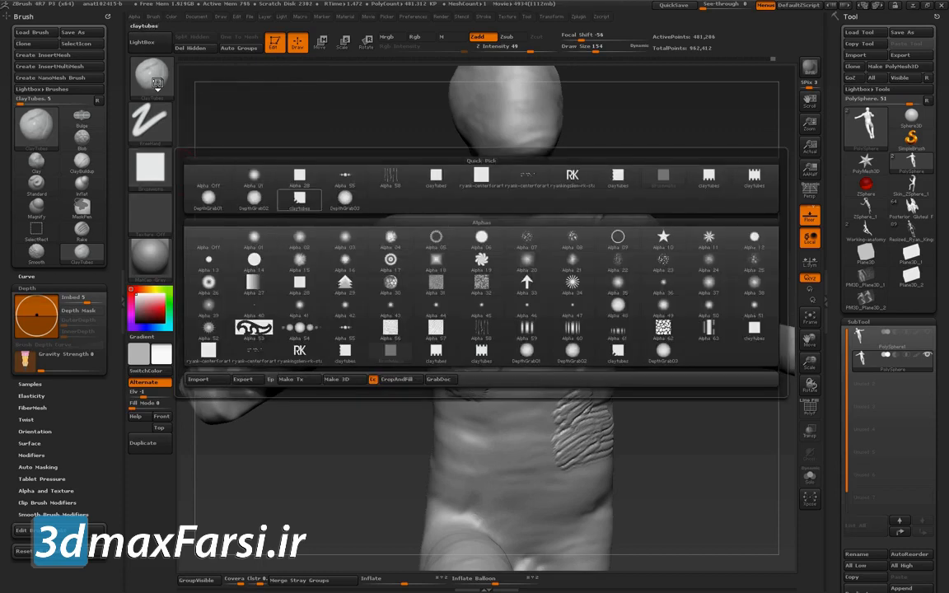
left_click(243, 379)
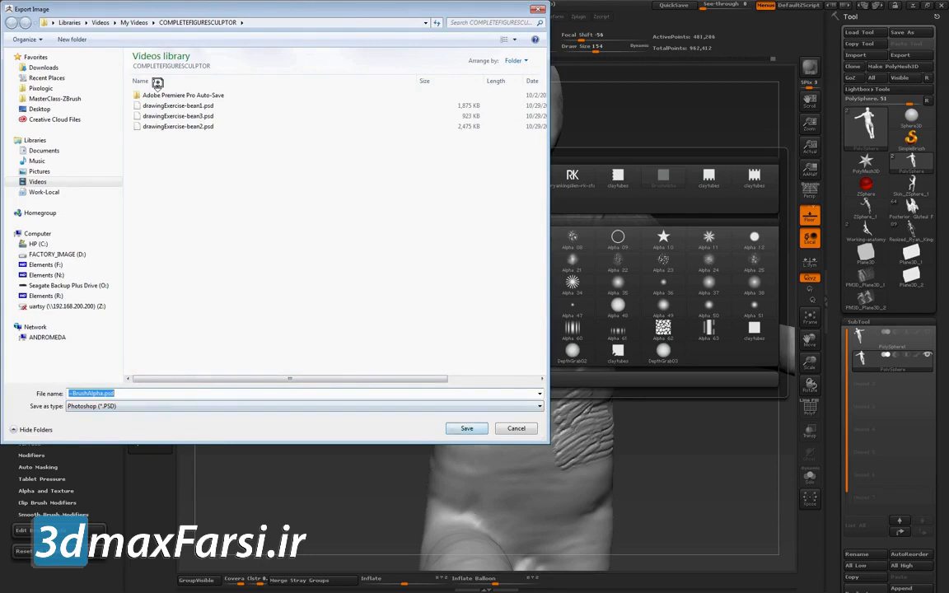
key("Escape")
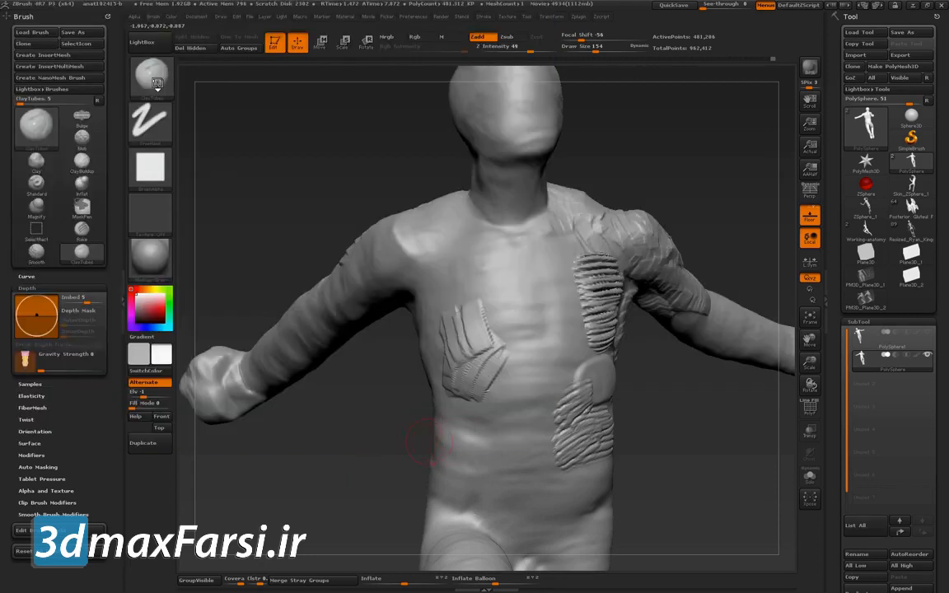
Switch to Photoshop and open ~BrushAlpha.PSD from the COMPLETEFIGURESCULPTOR folder.
key("alt+Tab")
key("alt+Tab")
key("alt+Tab")
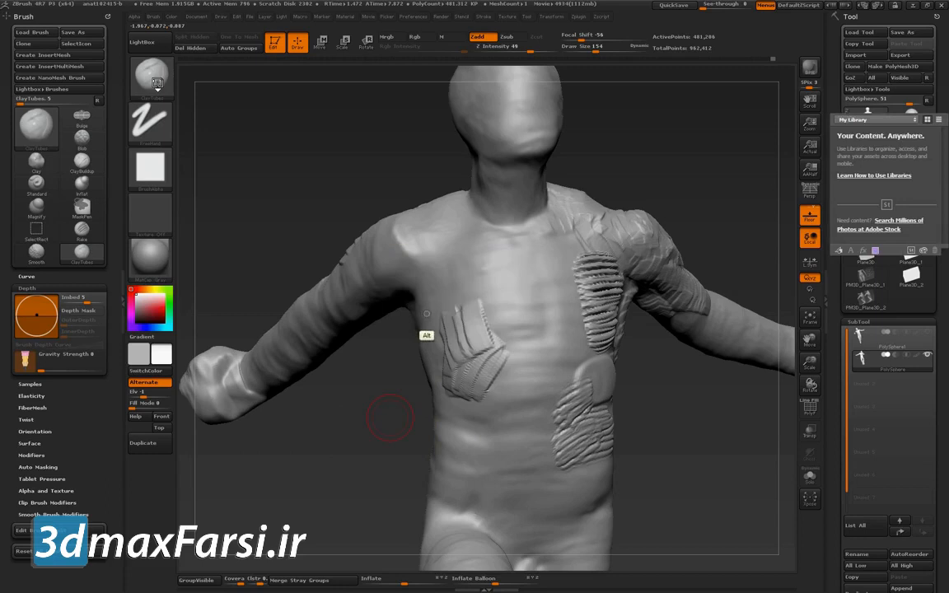
key("ctrl")
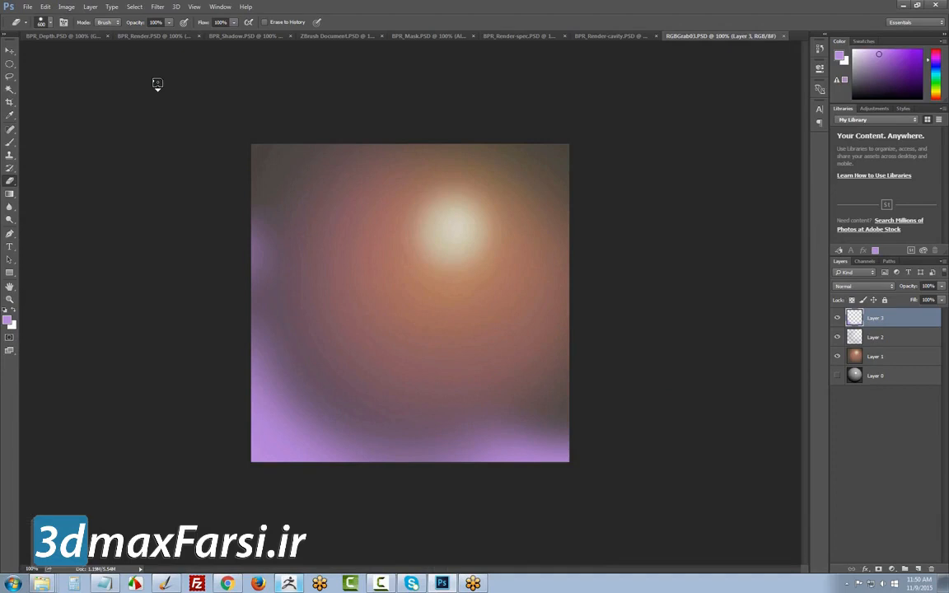
key("ctrl+o")
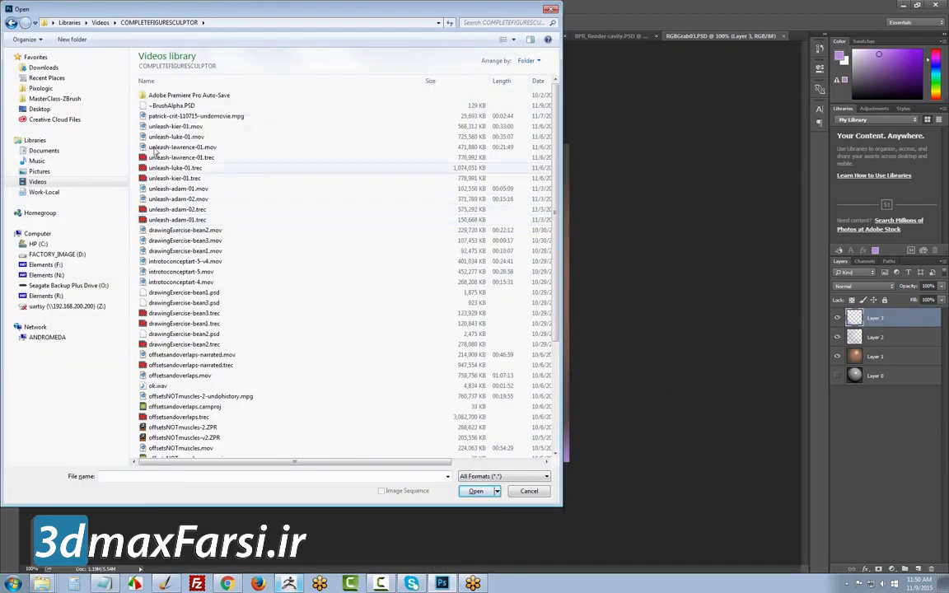
left_click(168, 106)
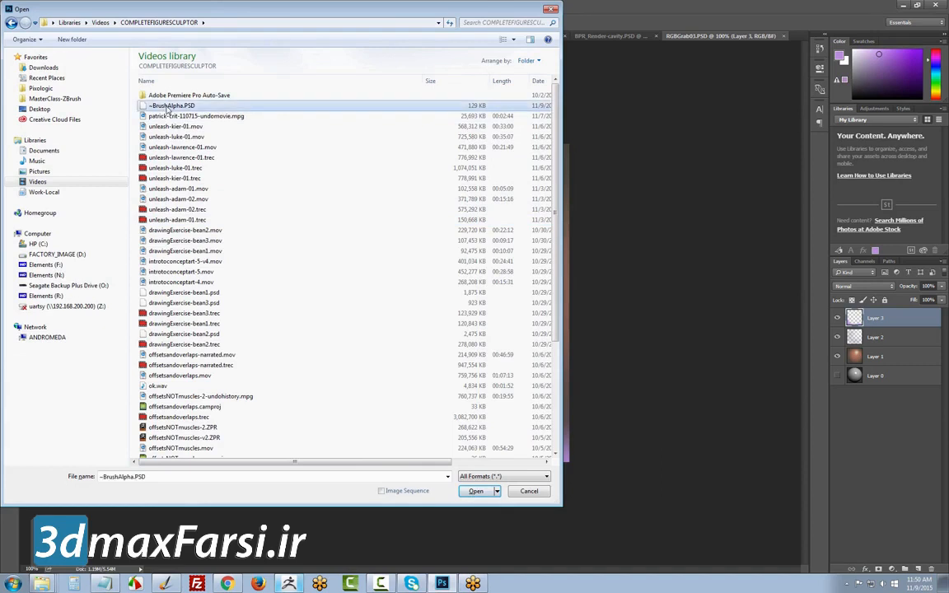
left_click(476, 491)
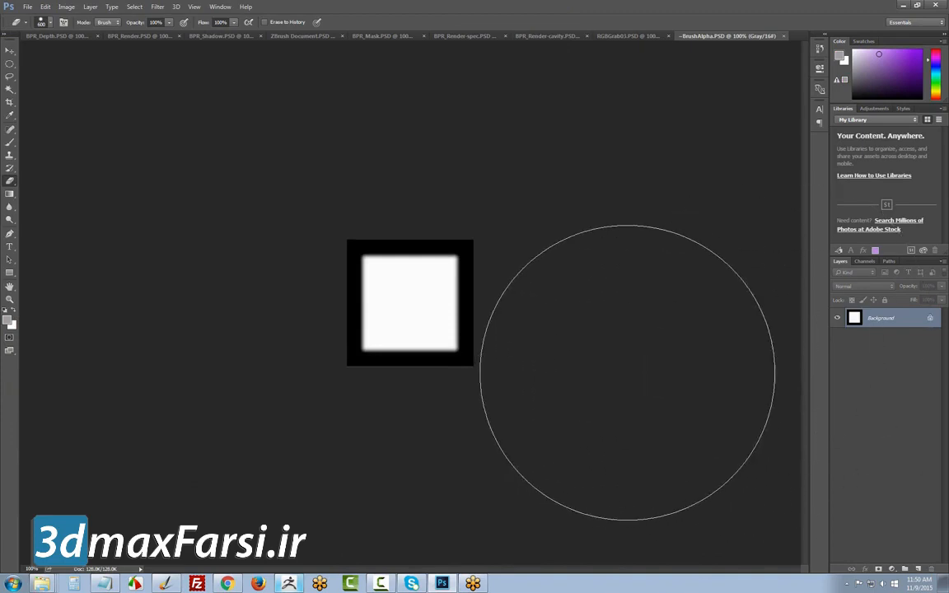
Activate the Brush tool and reduce its size to 60.
key("s")
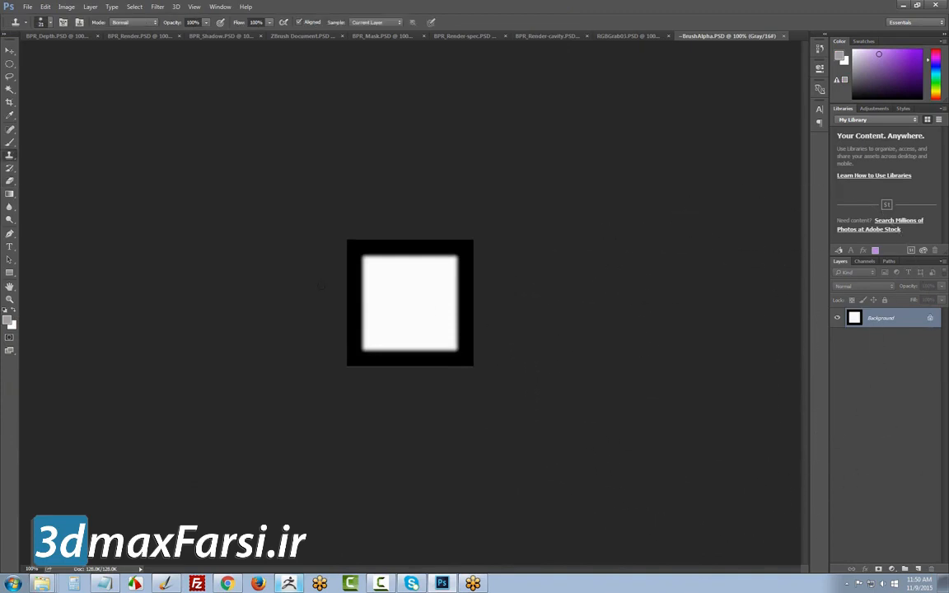
left_click(9, 142)
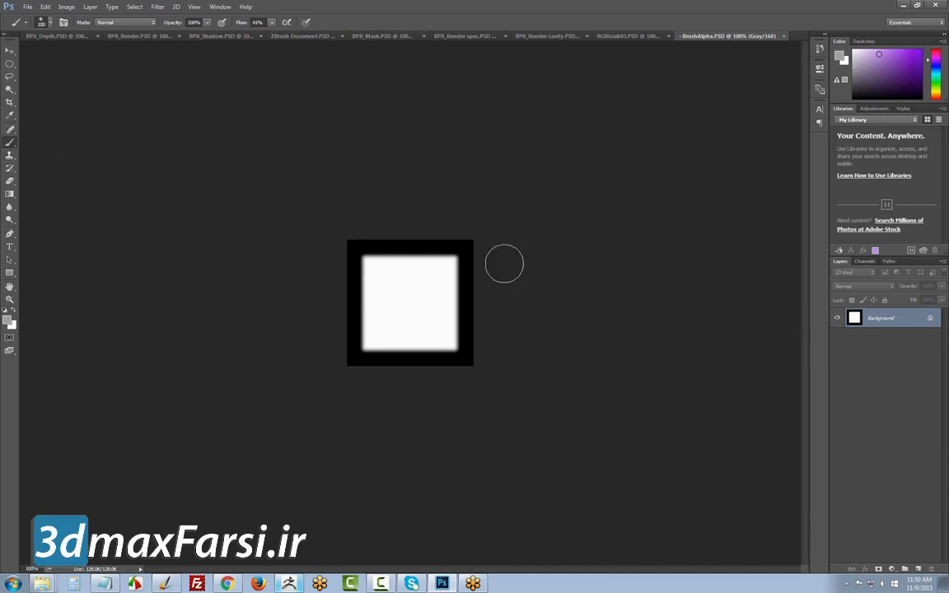
key("bracketleft")
key("bracketleft")
key("bracketleft")
key("bracketleft")
Check the alpha image's colour mode and bit depth, keeping Grayscale and 16 Bits/Channel.
left_click(491, 343)
left_click(764, 66, "shift")
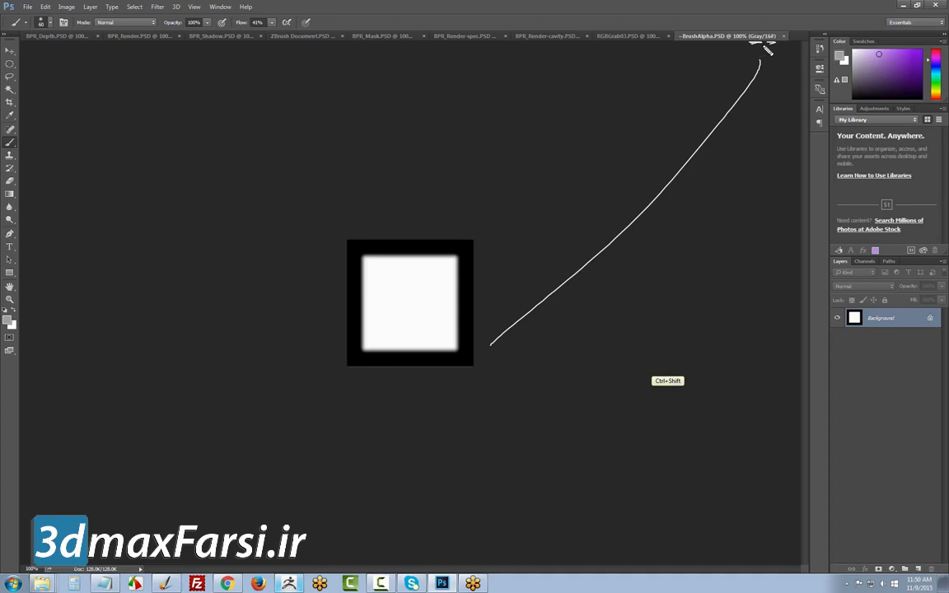
key("ctrl+z")
left_click(66, 6)
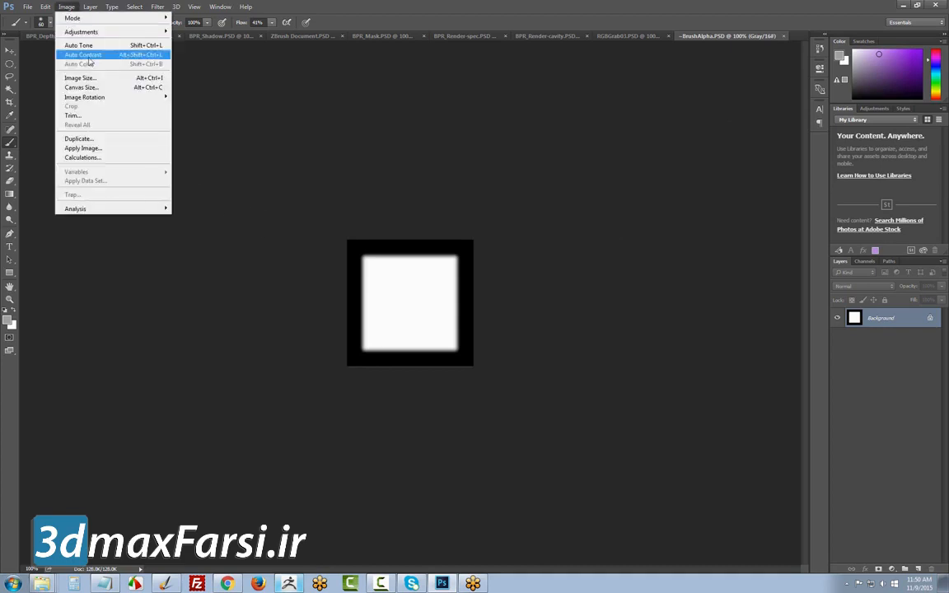
mouse_move(163, 24)
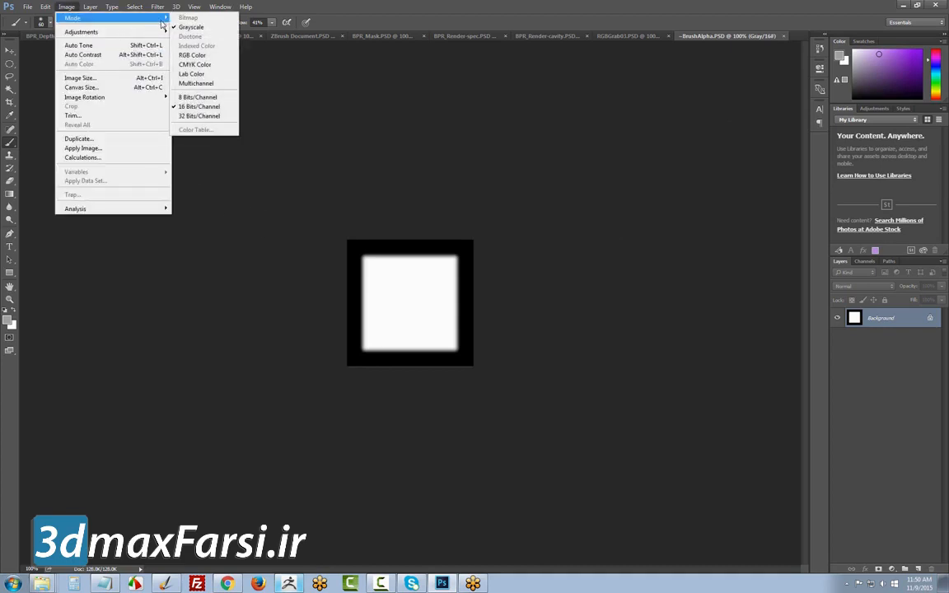
left_click(212, 103)
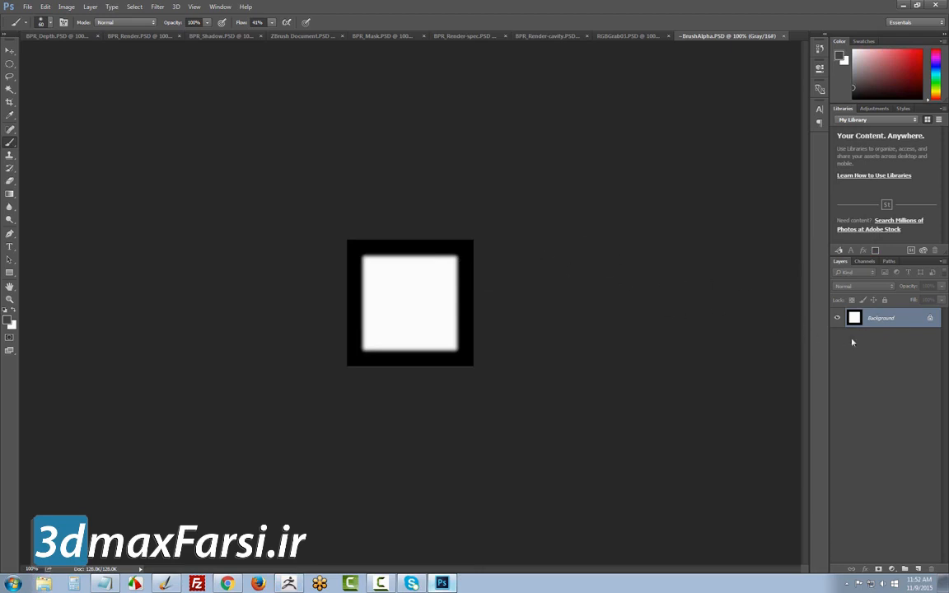
Add a new layer above the background and switch from the elliptical to the Rectangular Marquee tool.
key("shift+ctrl+n")
key("Return")
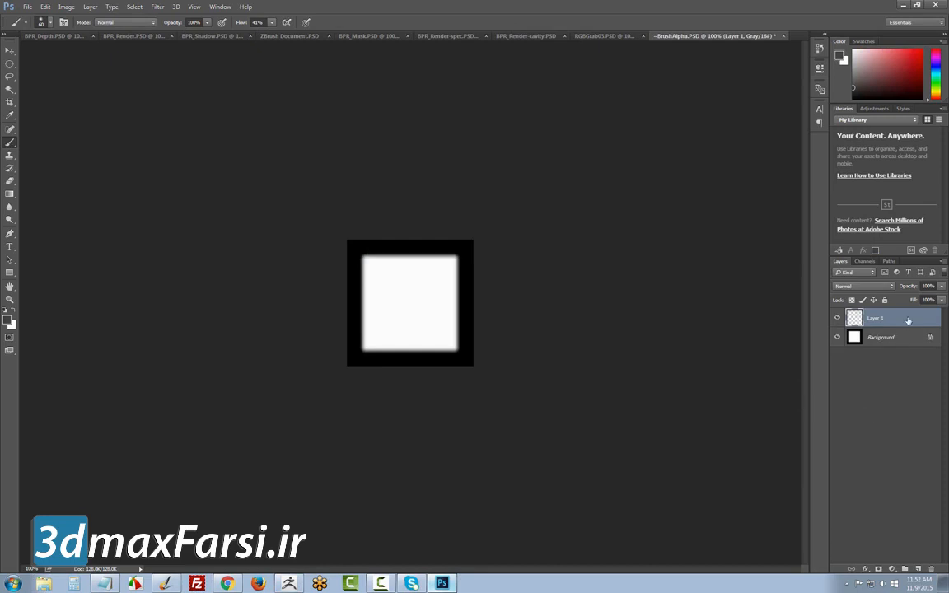
key("m")
left_click_drag(373, 343, 392, 363)
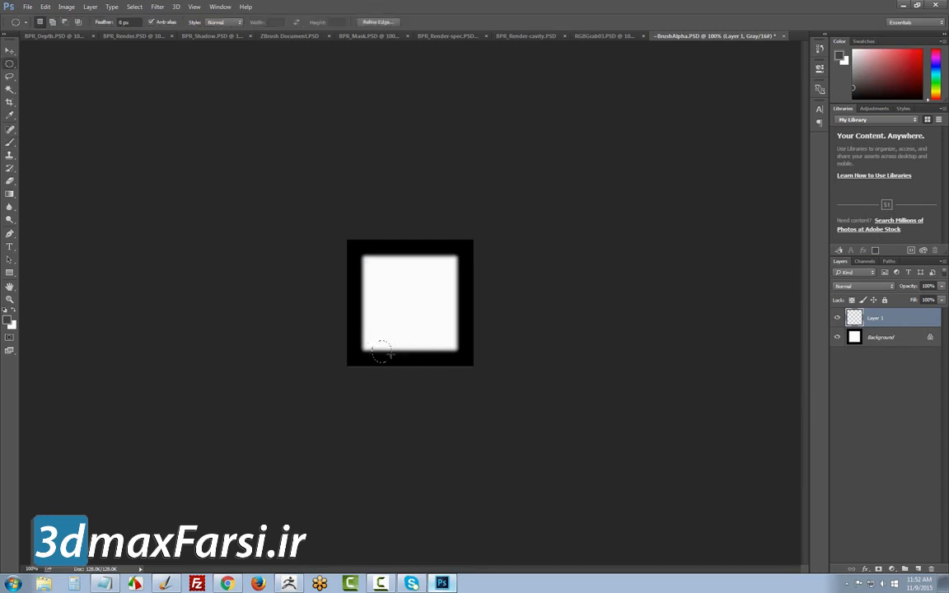
right_click(10, 65)
left_click(51, 72)
right_click(13, 66)
left_click(62, 63)
Fill a small rectangle over the white square's lower edge with black and duplicate it twice along that edge.
left_click_drag(375, 338, 395, 361)
key("x")
key("alt+BackSpace")
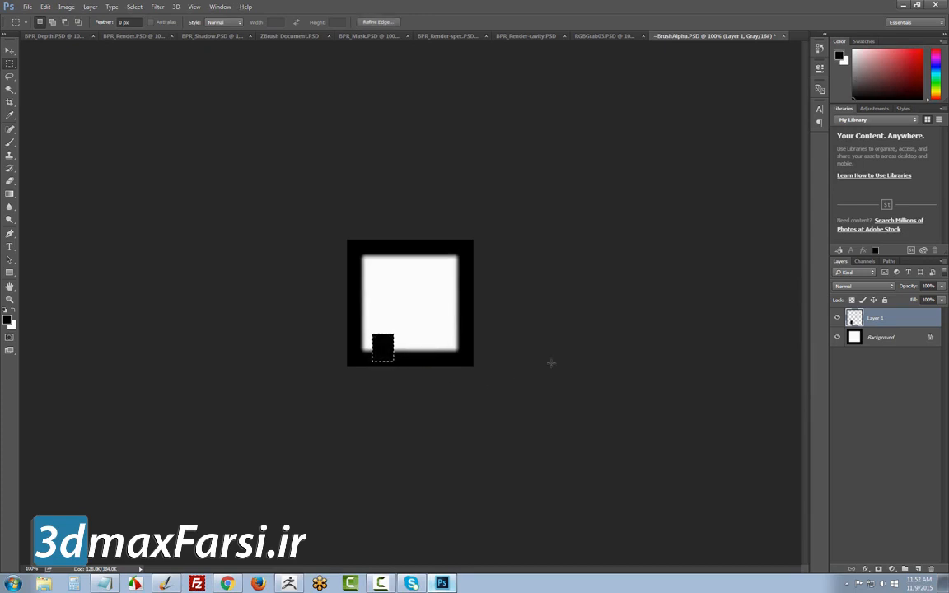
key("ctrl+d")
key("v")
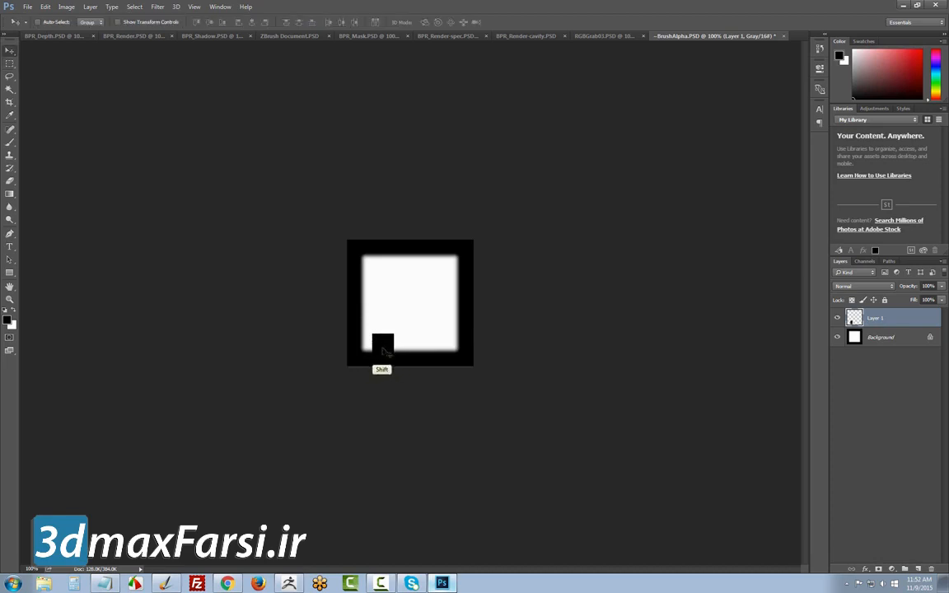
left_click_drag(386, 352, 440, 351, "alt+shift")
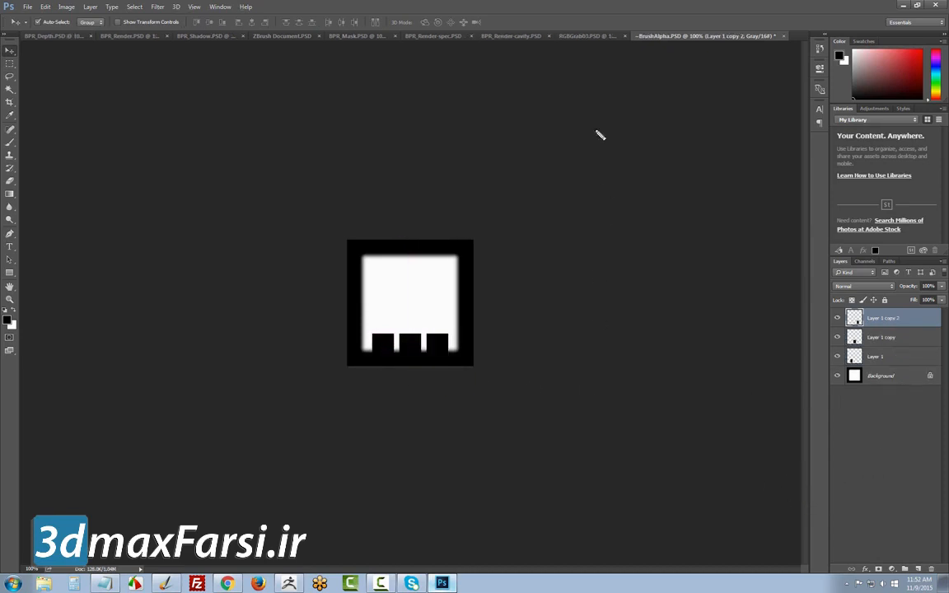
mouse_move(604, 89)
left_mouse_down()
mouse_move(576, 299)
mouse_move(603, 487)
mouse_move(612, 93)
mouse_move(602, 84)
mouse_move(573, 99)
mouse_move(561, 153)
mouse_move(551, 150)
left_mouse_up()
left_click_drag(546, 164, 547, 213)
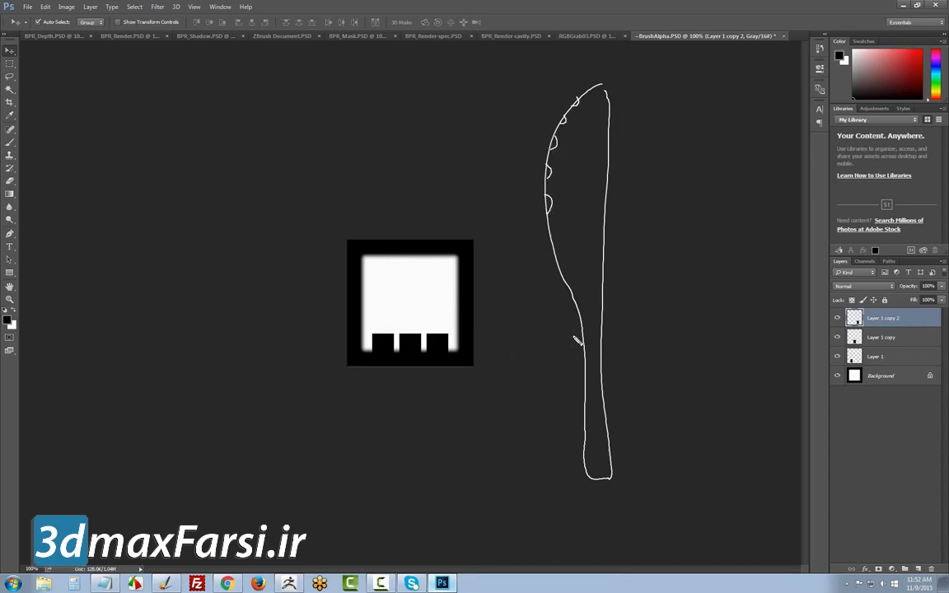
key("Escape")
Merge the two copied rectangle layers down into Layer 1, keeping the background separate.
left_click(886, 413)
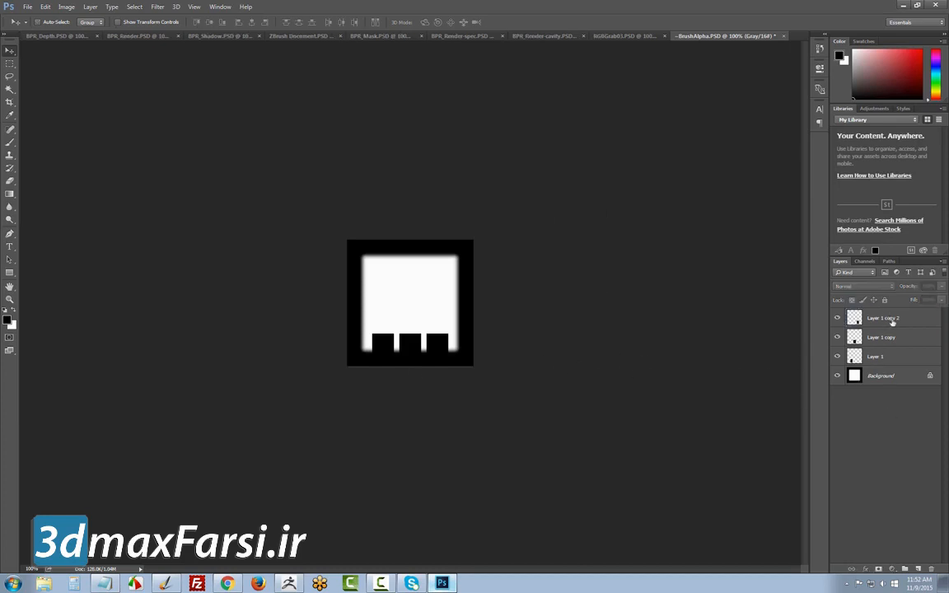
left_click(888, 319)
key("ctrl+e")
key("ctrl+e")
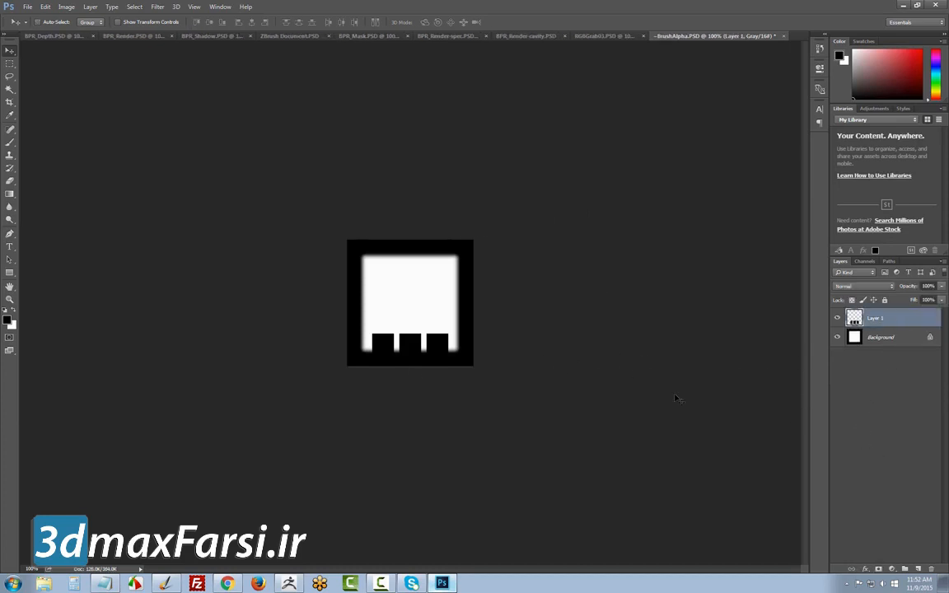
Soften the three black notches on Layer 1 with a 3.0-pixel Gaussian Blur and save the PSD with Maximize Compatibility.
left_click(157, 7)
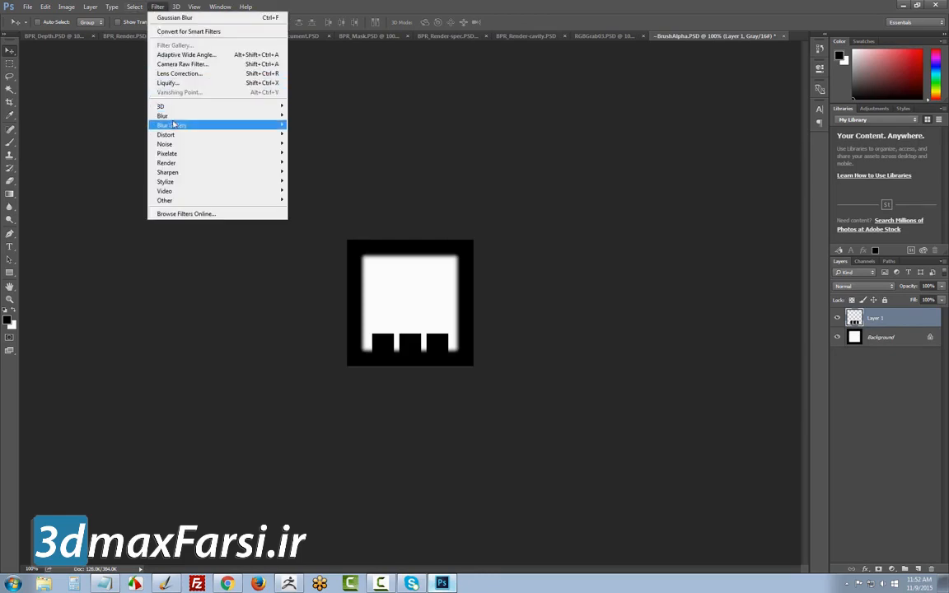
mouse_move(165, 117)
left_click(120, 154)
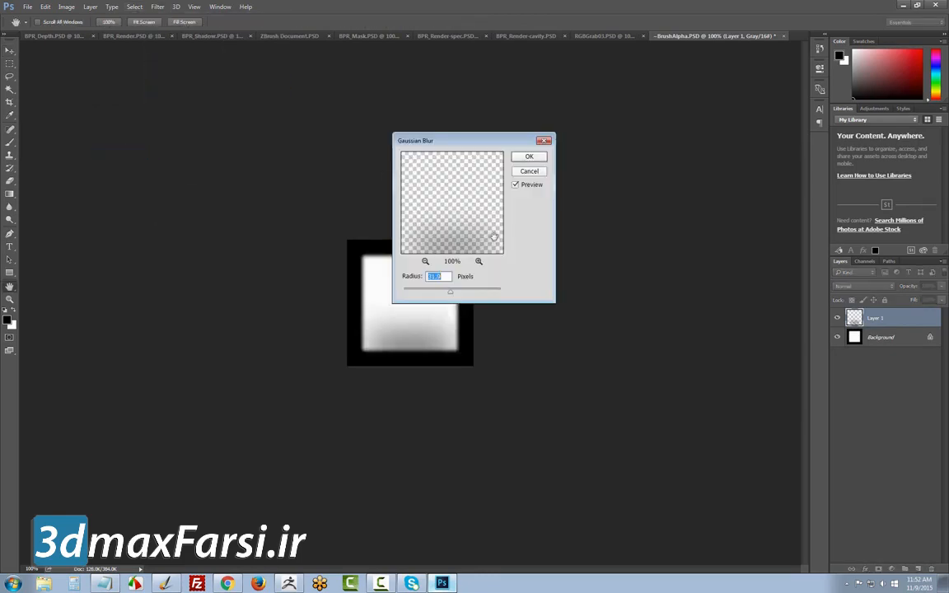
left_click_drag(438, 292, 420, 296)
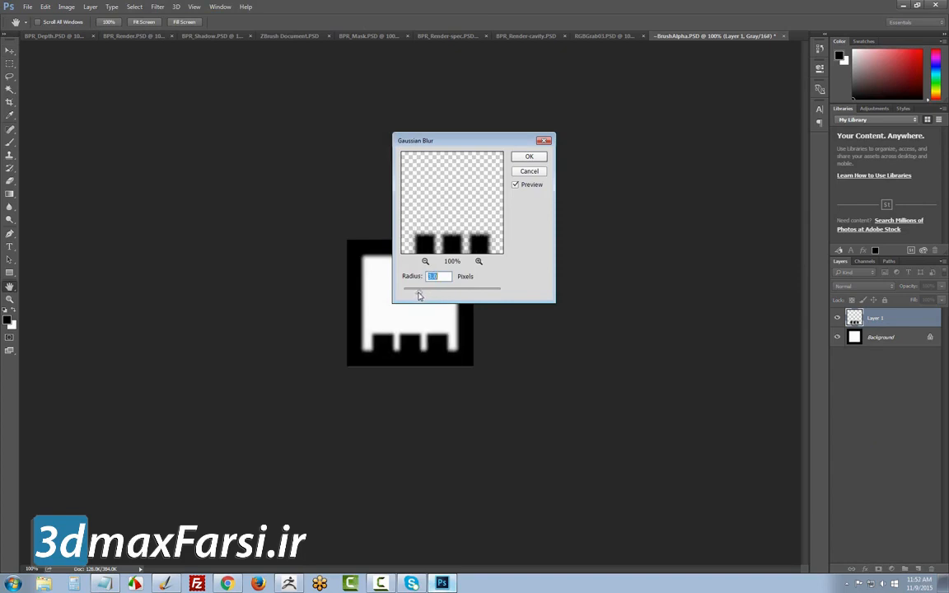
key("Return")
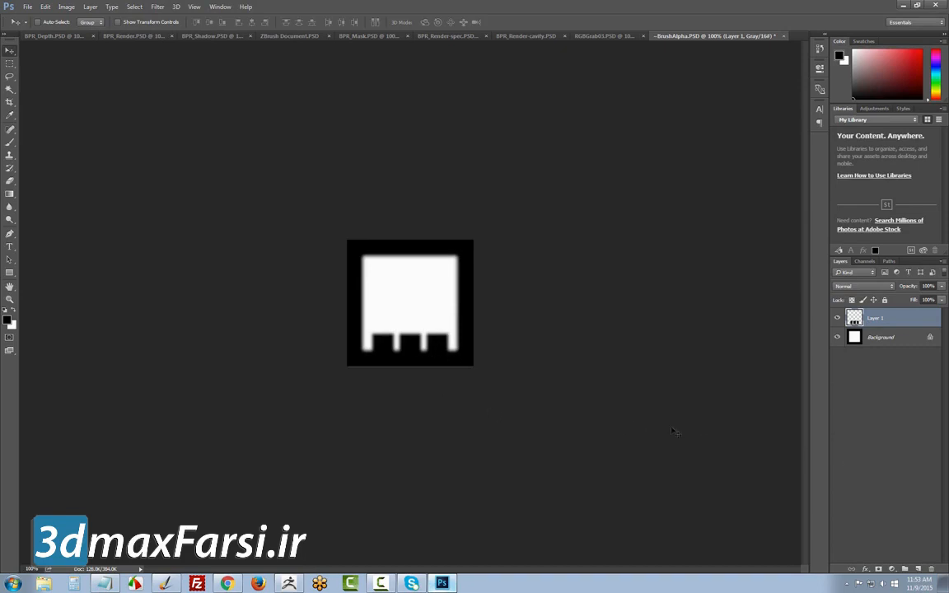
key("ctrl+s")
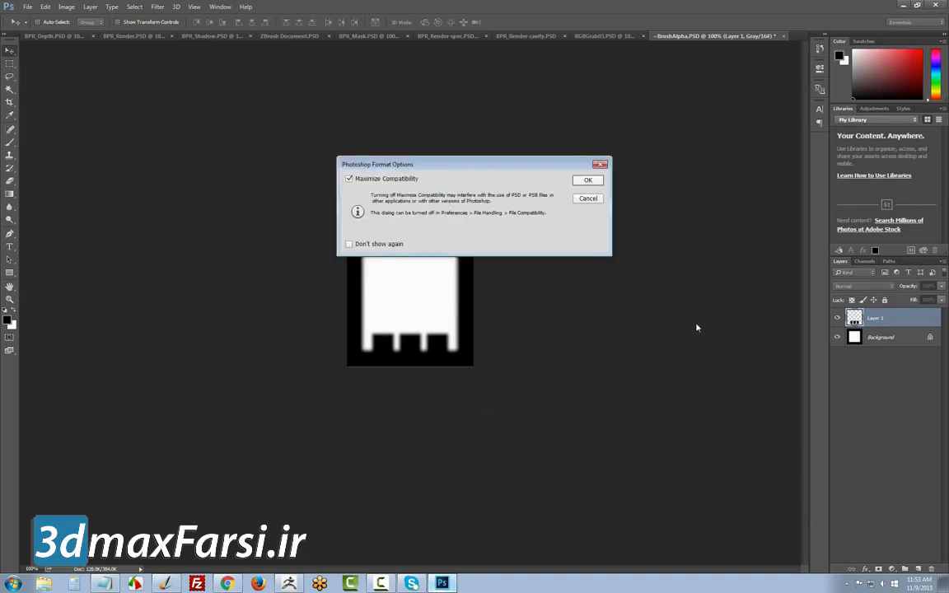
key("Return")
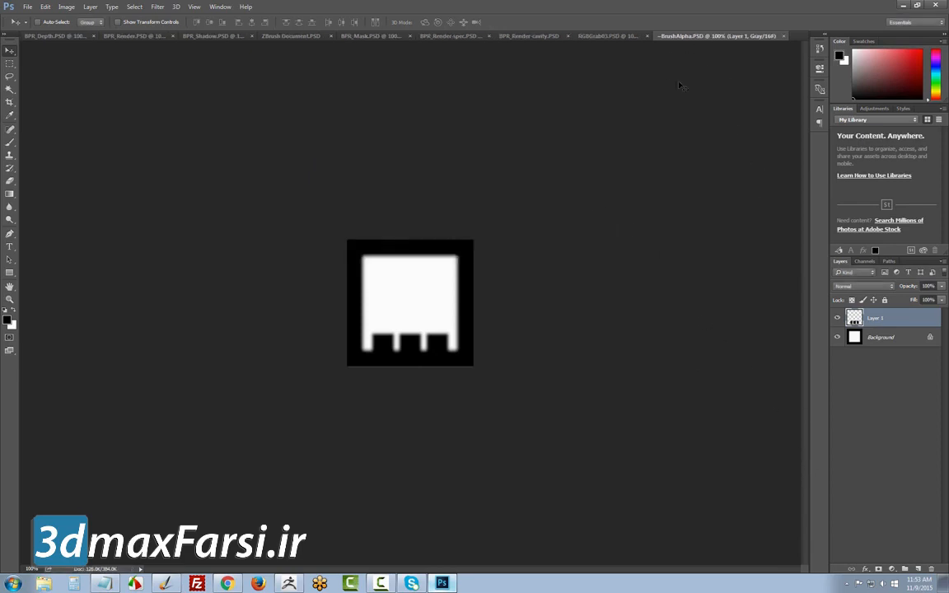
Switch to ZBrush and import ~BrushAlpha.PSD as the ClayTubes brush's alpha.
key("alt+Tab")
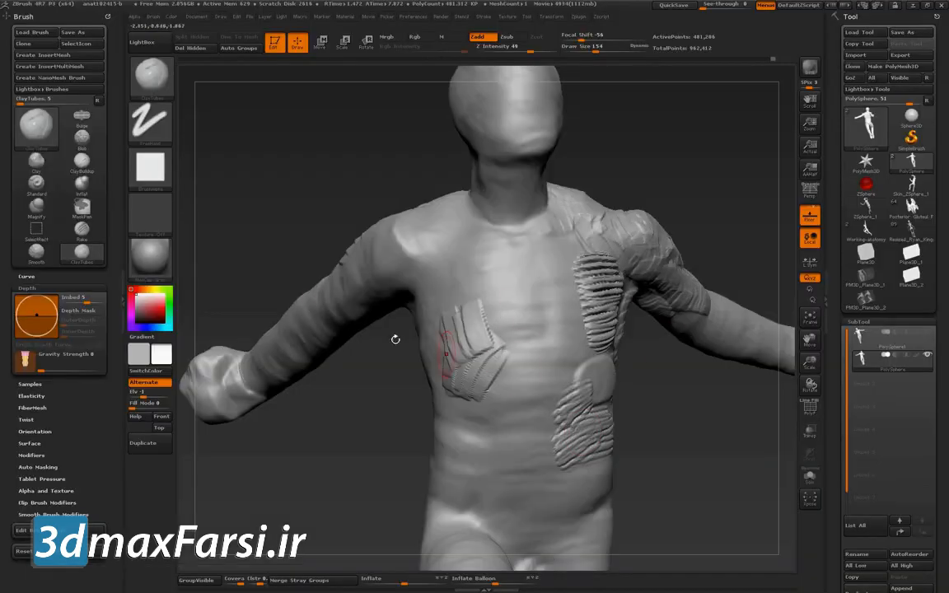
left_click(159, 175)
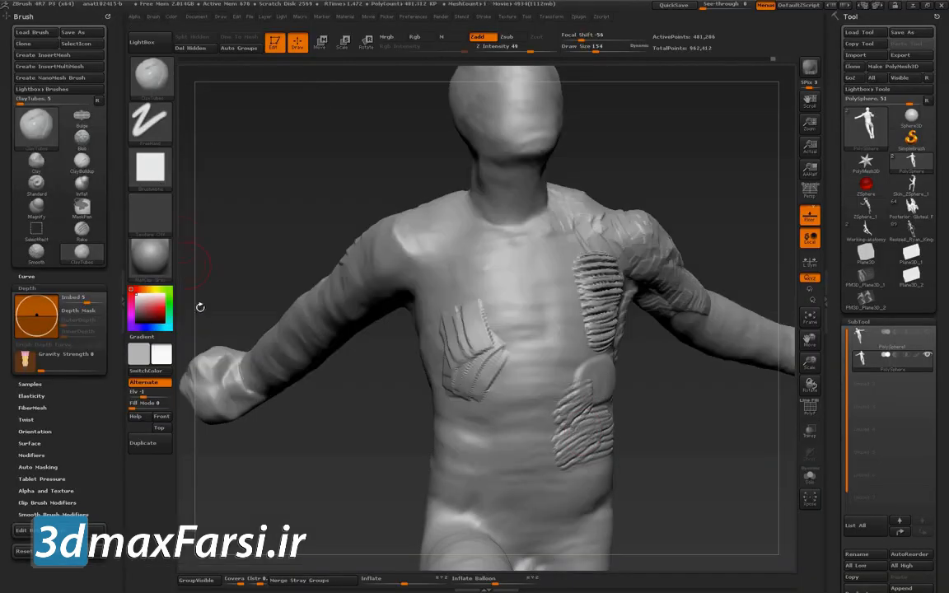
left_click(150, 168)
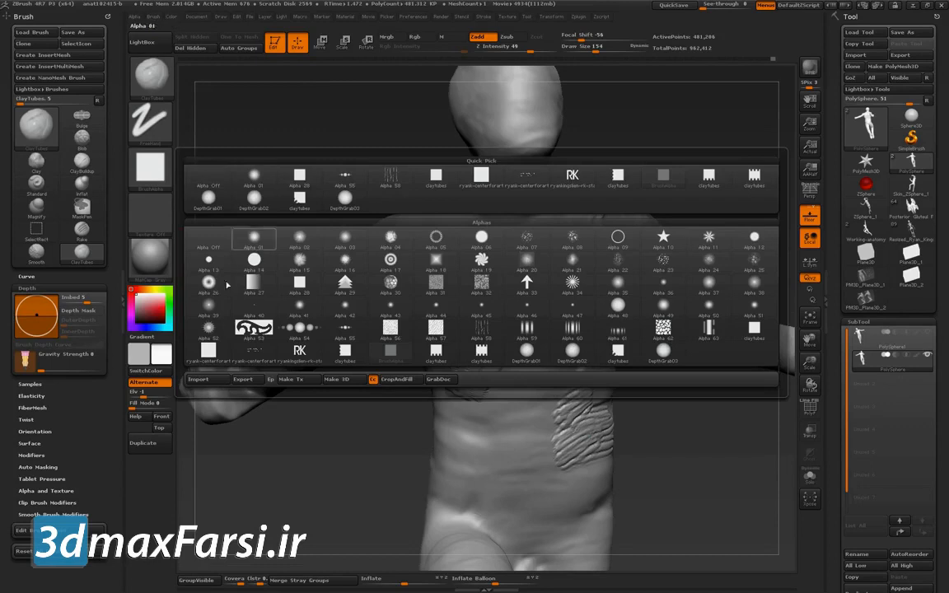
left_click(200, 380)
left_click(173, 106)
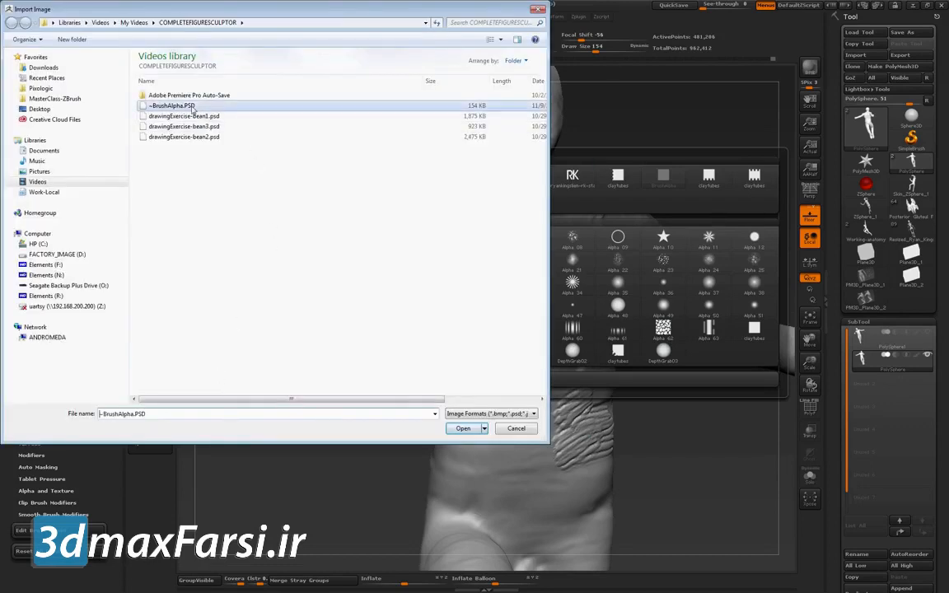
left_click(464, 428)
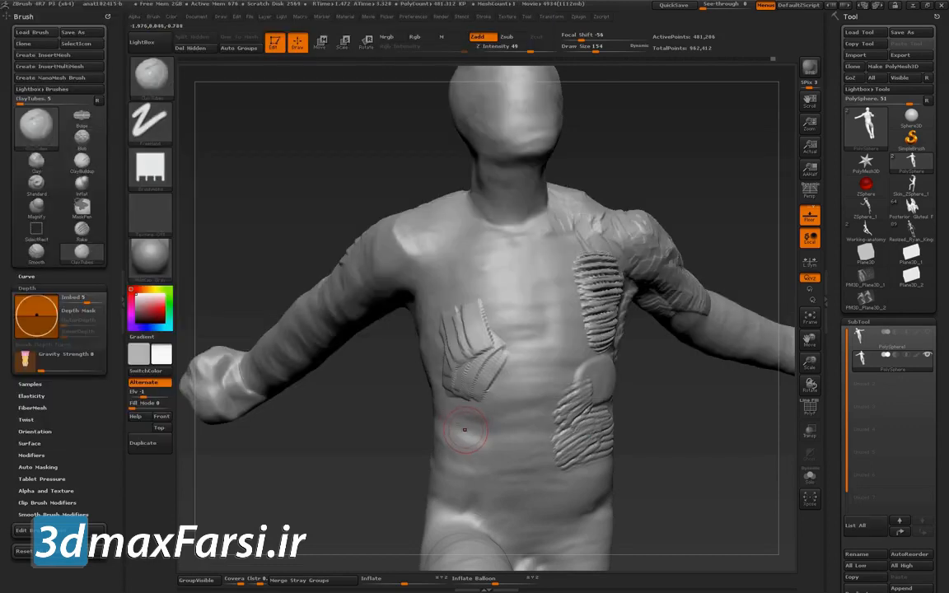
Inspect the imported notched alpha among the stock alphas, comparing its size and bit depth with Alpha 28.
left_click(155, 175)
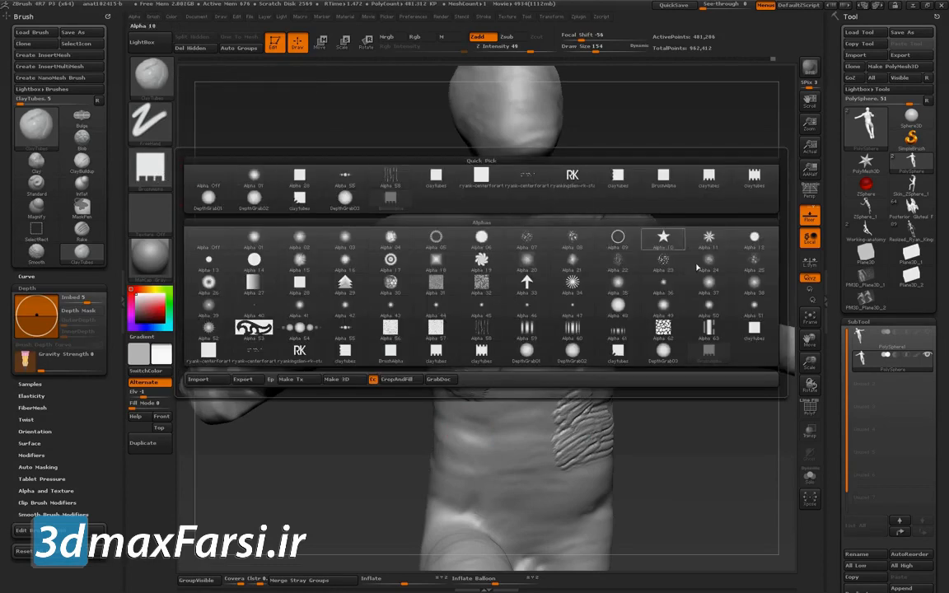
mouse_move(756, 335)
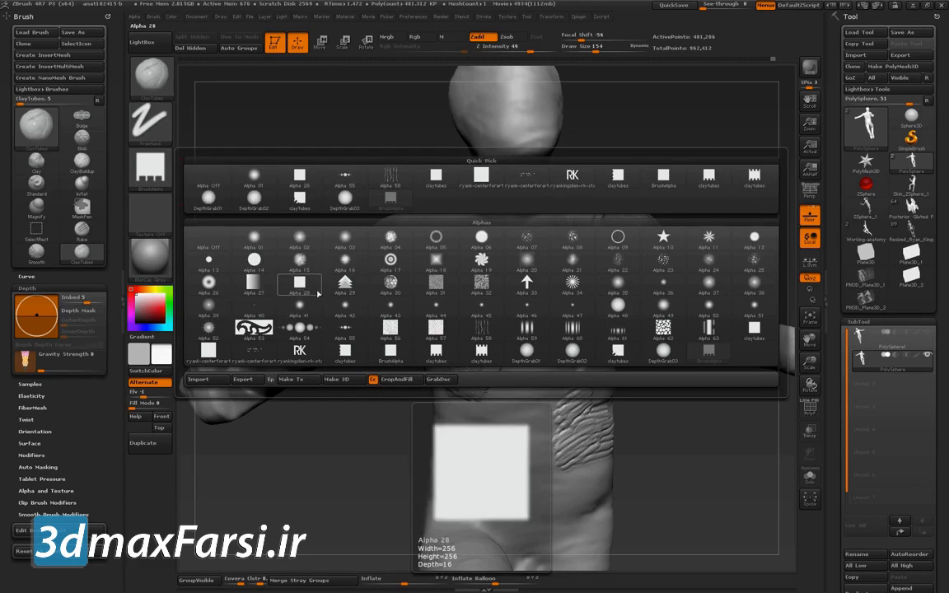
left_click(290, 291)
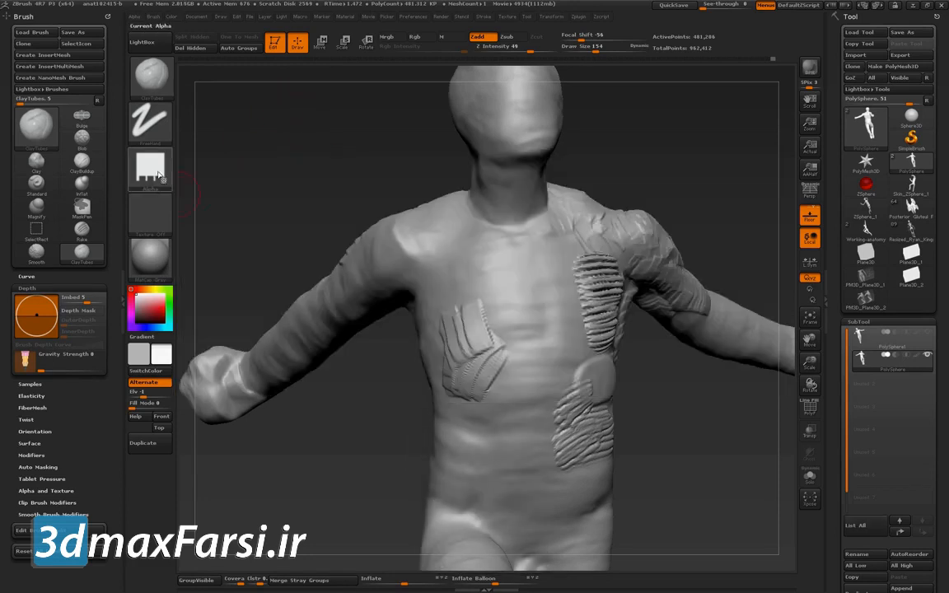
Step back through the undo history to clear the earlier test strokes from the torso.
mouse_move(678, 397)
left_mouse_down()
mouse_move(693, 403)
mouse_move(684, 434)
mouse_move(757, 452)
mouse_move(696, 385)
left_mouse_up()
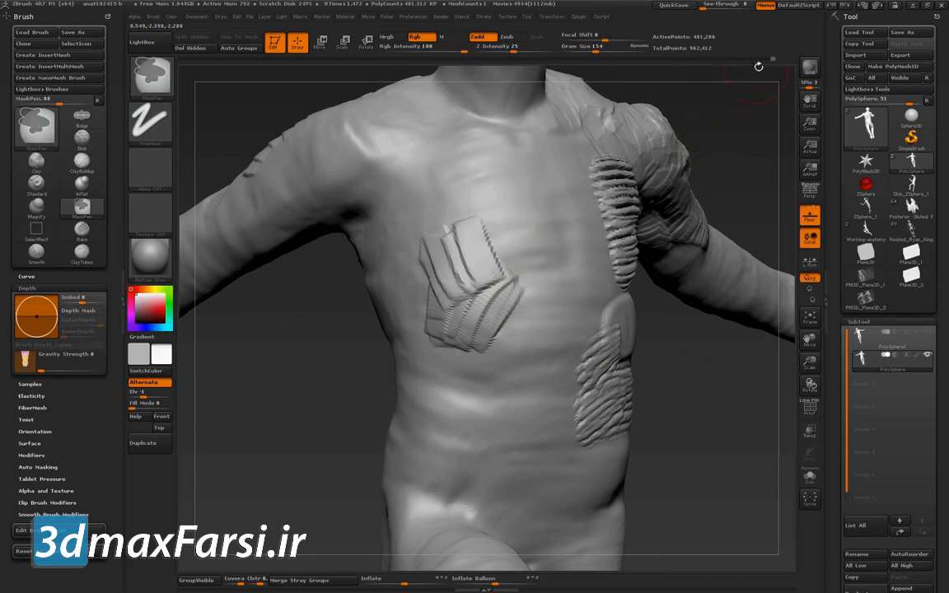
key("ctrl+z")
left_click_drag(743, 62, 674, 65)
Enlarge the ClayTubes Draw Size to 251 and sculpt one diagonal stroke across the ribs, accepting the removal of newer undo entries.
key("s")
left_click_drag(509, 277, 520, 276)
right_click_drag(520, 276, 546, 283, "ctrl")
mouse_move(547, 283)
left_mouse_down()
mouse_move(502, 272)
mouse_move(553, 331)
left_mouse_up()
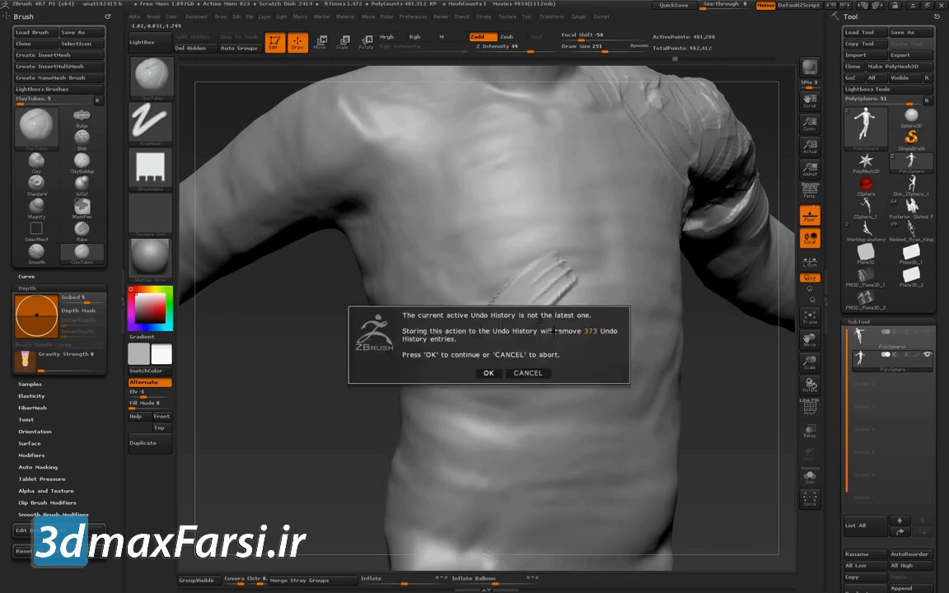
left_click(489, 372)
key("ctrl+shift")
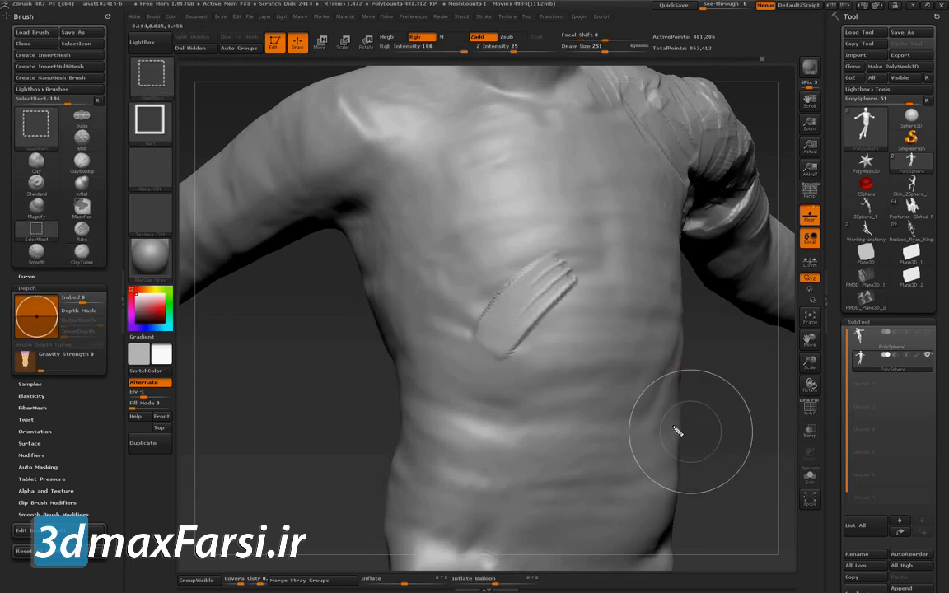
left_click_drag(547, 267, 493, 329, "ctrl+shift")
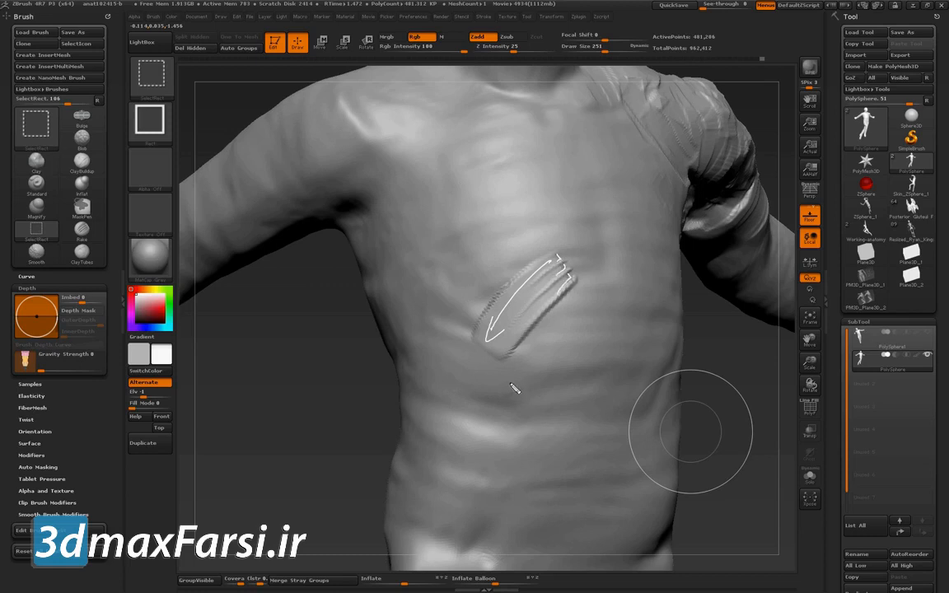
key("Escape")
left_click_drag(346, 363, 310, 371)
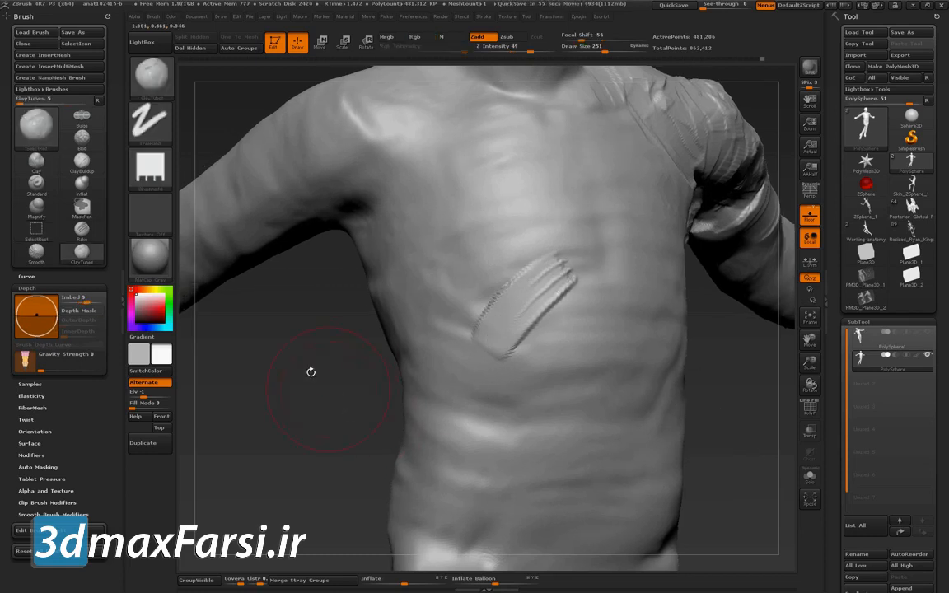
Rotate the notched alpha 90 degrees and sculpt a comparison stroke above the first one on the chest.
mouse_move(156, 174)
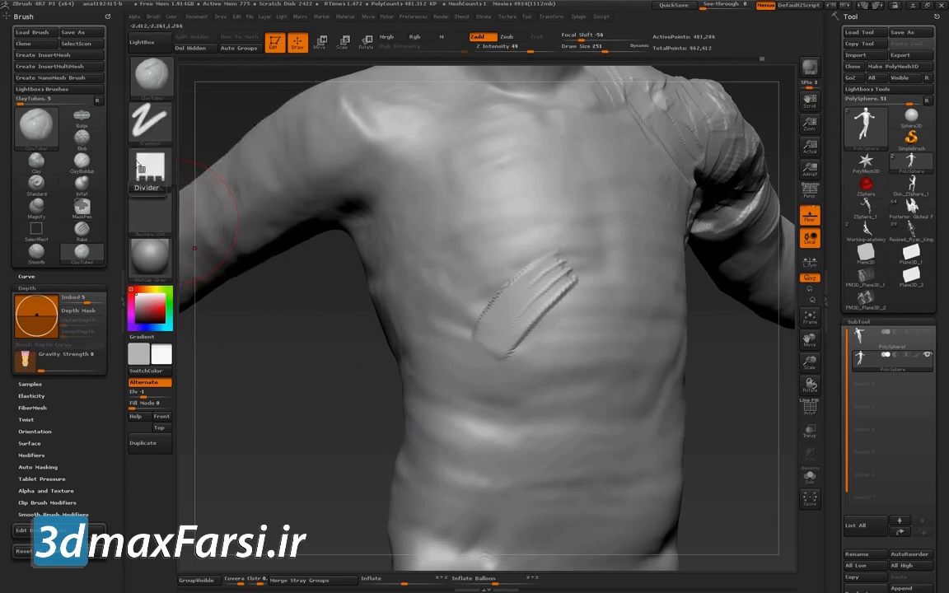
left_click(135, 17)
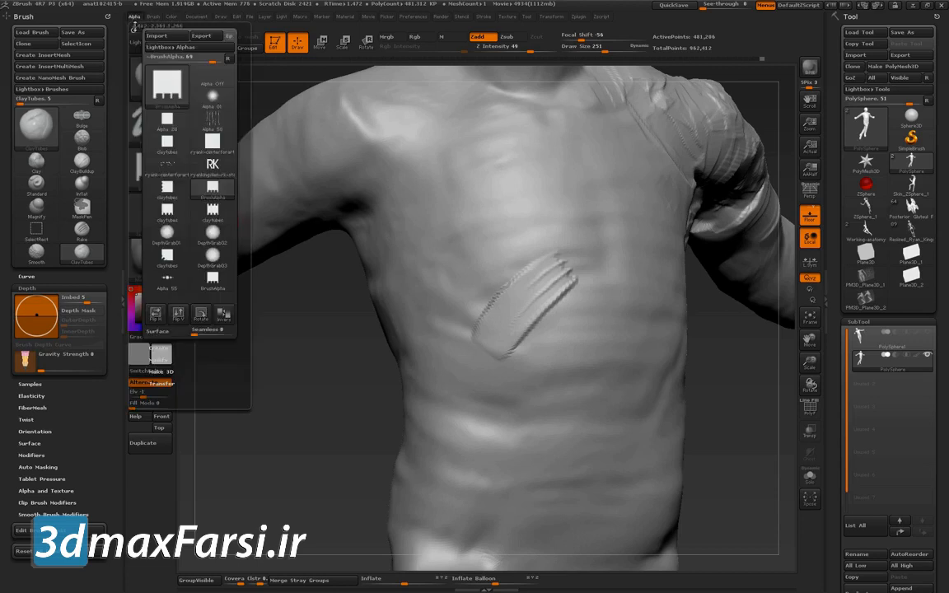
left_click(202, 320)
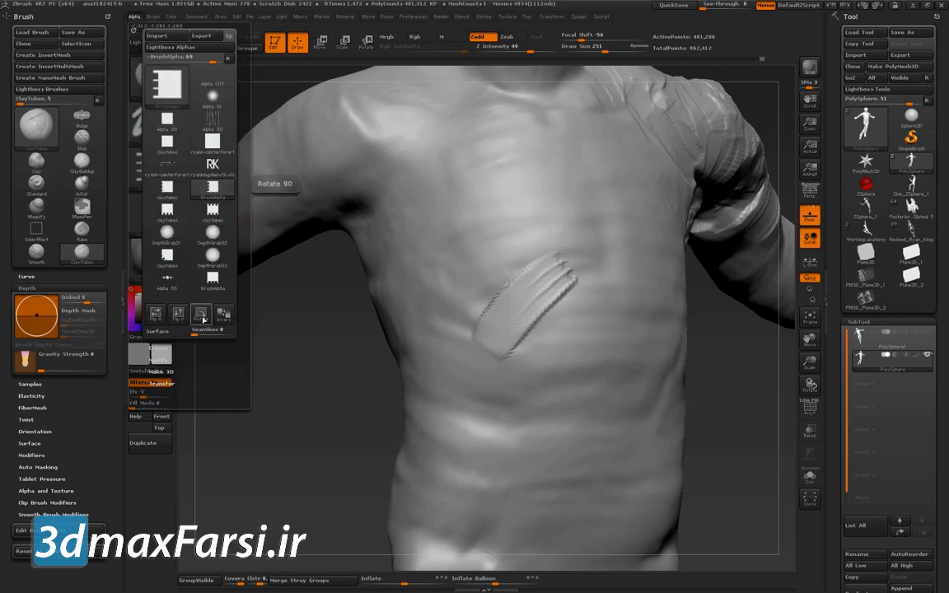
mouse_move(539, 200)
left_mouse_down()
mouse_move(473, 227)
mouse_move(437, 280)
left_mouse_up()
key("ctrl+shift")
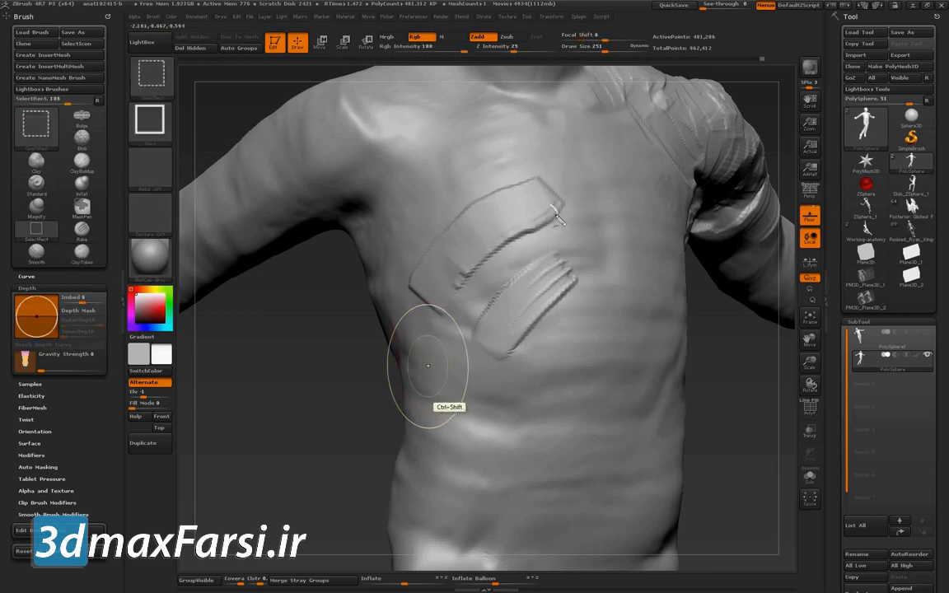
left_click_drag(546, 197, 440, 314)
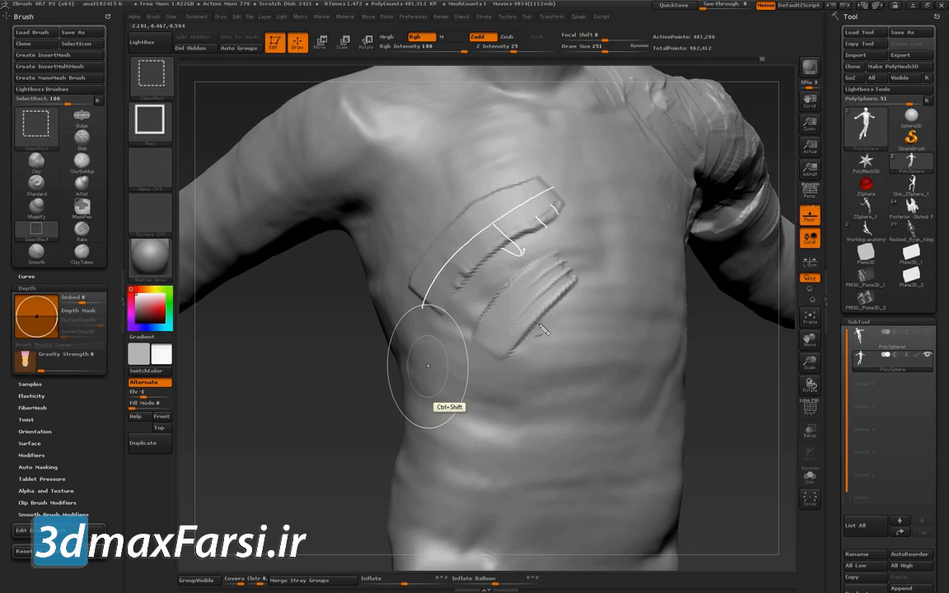
key("Escape")
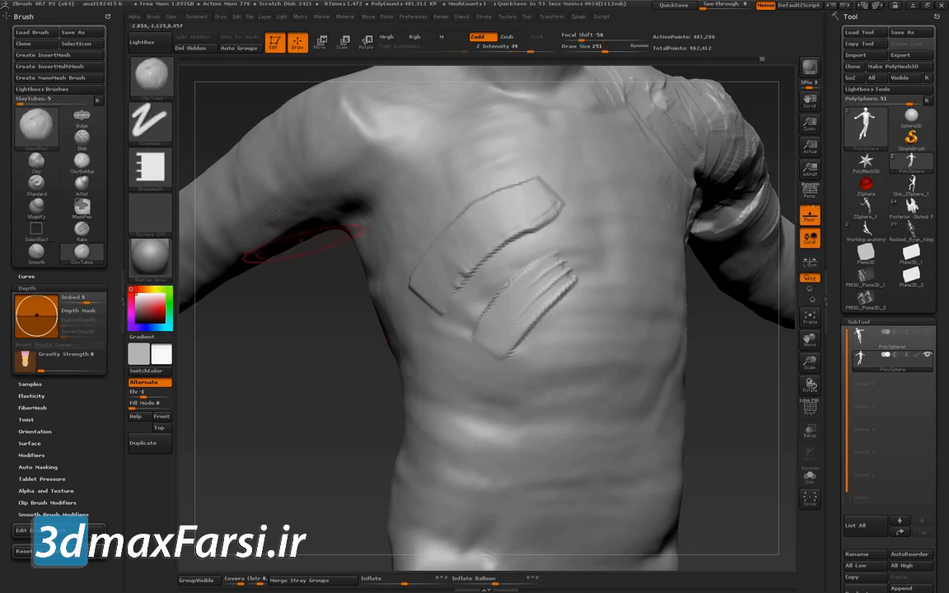
Rotate the alpha another 90 degrees so its notches point up and replace the comparison stroke with a new one.
left_click(134, 15)
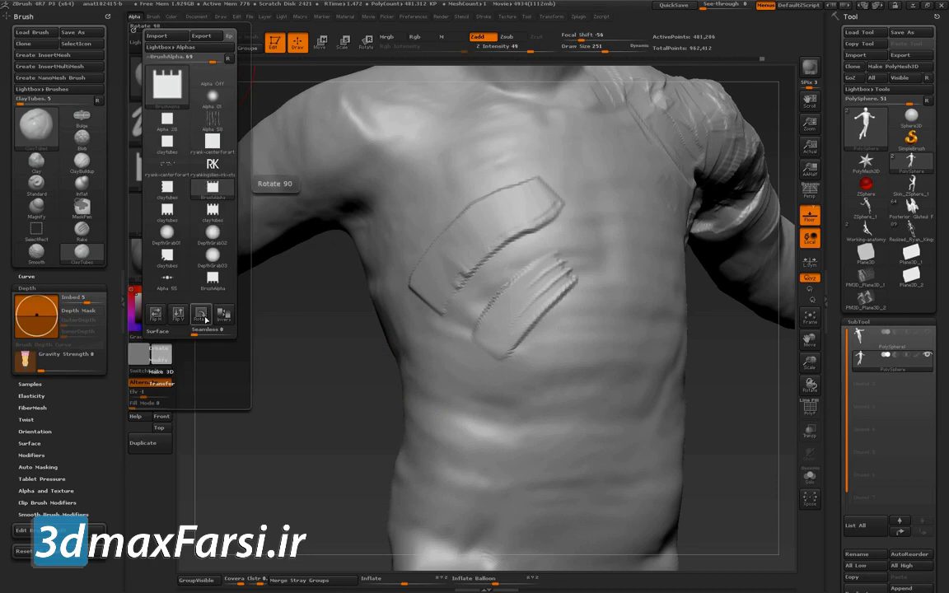
key("ctrl+z")
mouse_move(573, 198)
left_mouse_down()
mouse_move(487, 252)
mouse_move(453, 291)
left_mouse_up()
key("ctrl+shift")
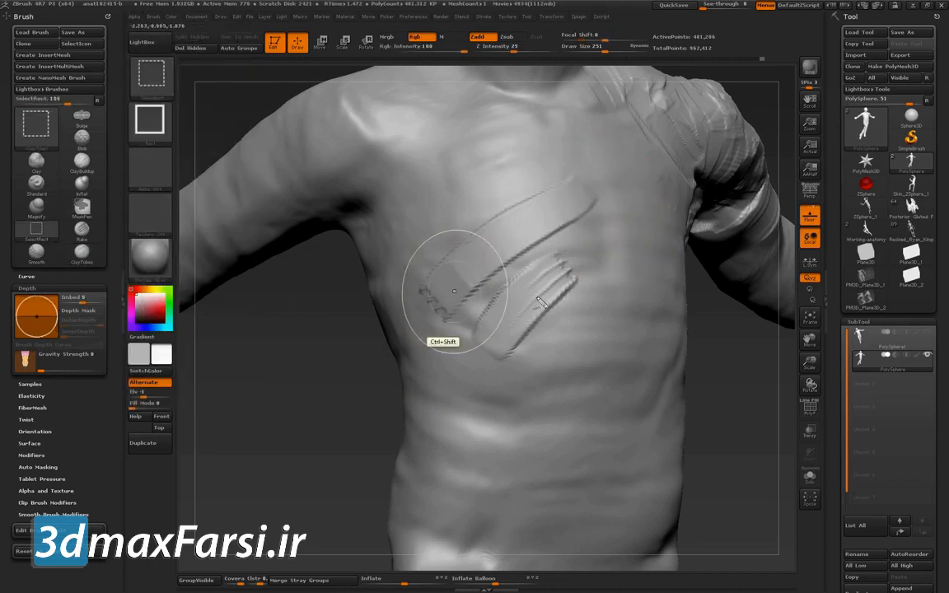
left_click_drag(481, 260, 430, 315, "ctrl+shift")
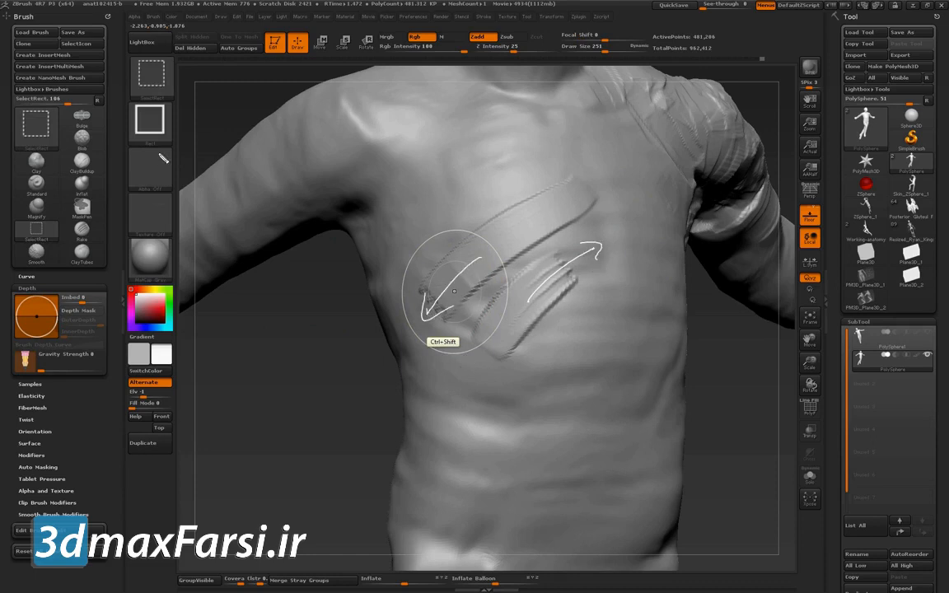
left_click_drag(155, 189, 150, 149)
left_click_drag(159, 165, 165, 39)
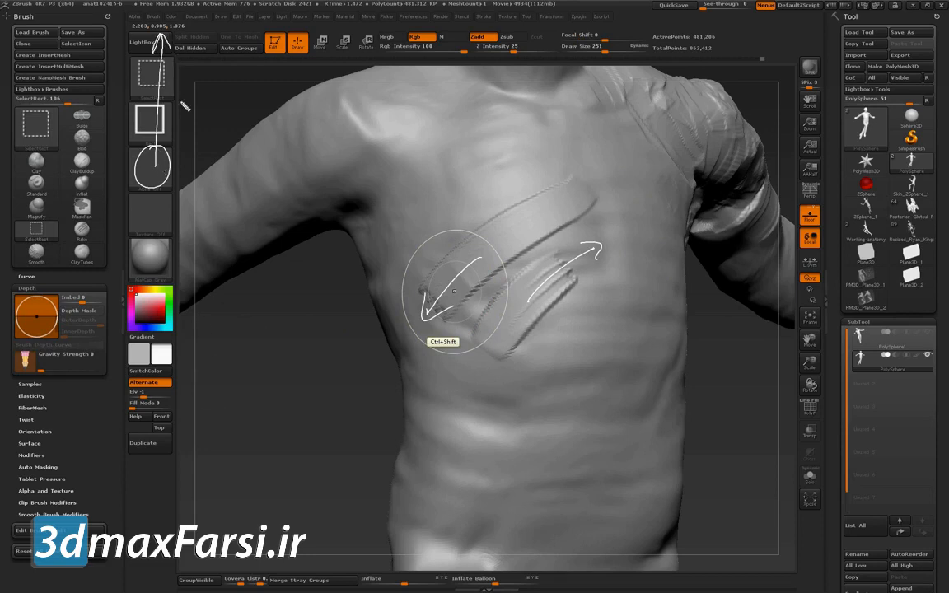
left_click_drag(162, 162, 161, 37)
left_click_drag(157, 195, 153, 307)
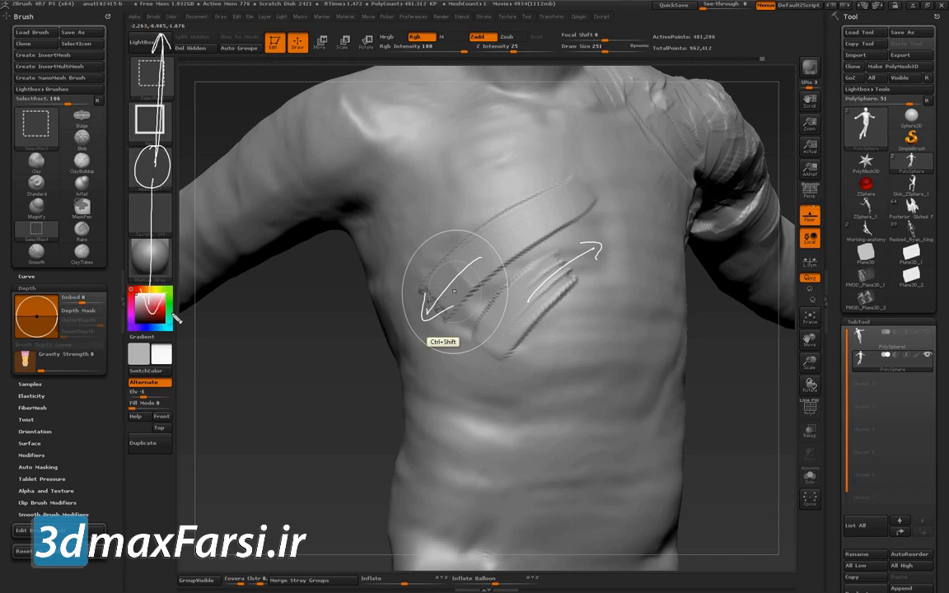
key("Escape")
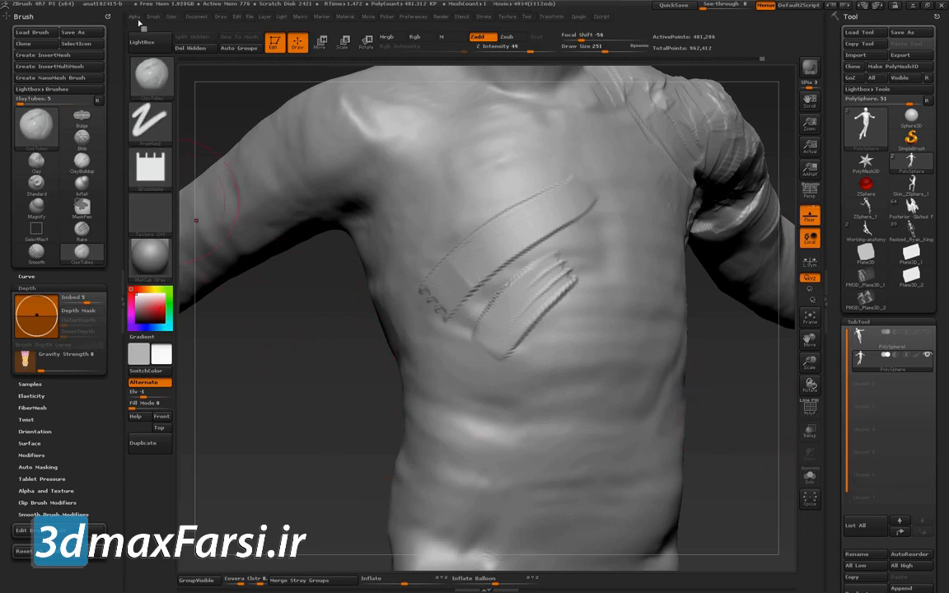
Rotate the alpha by two more quarter turns so its notches point down and undo the last comparison stroke.
left_click(135, 17)
left_click(201, 315)
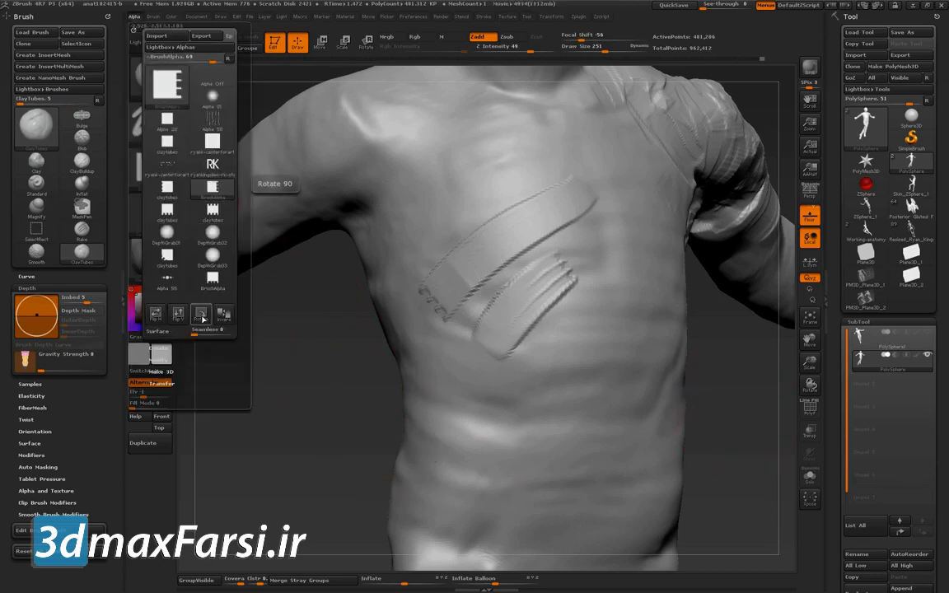
left_click(203, 317)
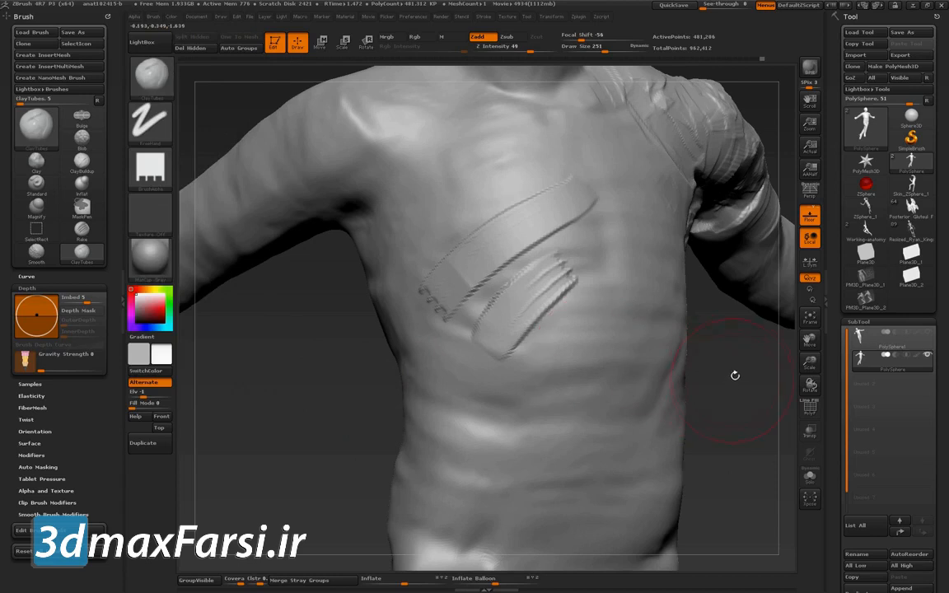
left_click_drag(744, 412, 720, 387)
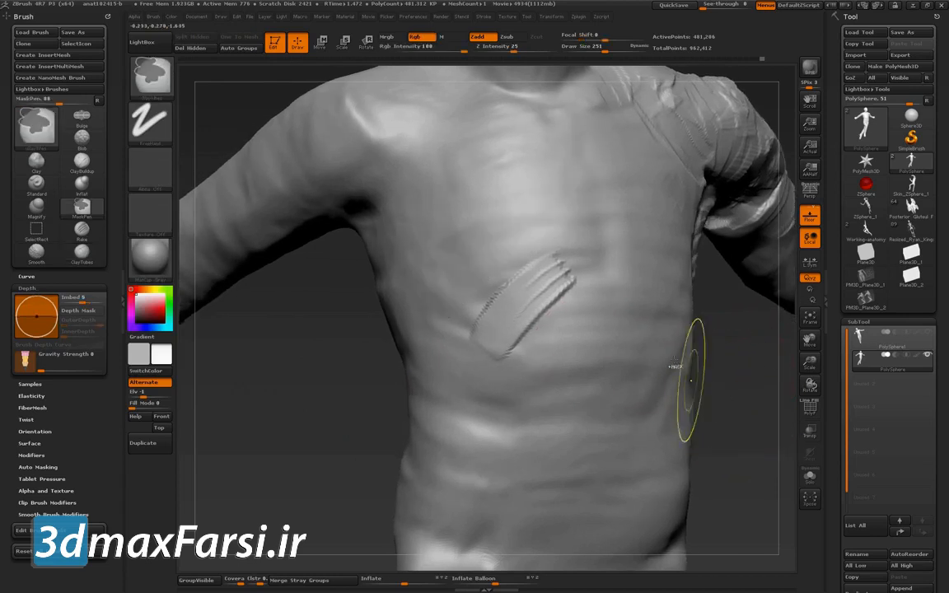
Sculpt overlapping diagonal ClayTubes strokes with the notched alpha across one side of the chest and down over the ribs.
left_click_drag(540, 254, 481, 323)
mouse_move(546, 230)
left_mouse_down()
mouse_move(495, 298)
mouse_move(489, 290)
mouse_move(511, 267)
mouse_move(482, 297)
left_mouse_up()
mouse_move(532, 213)
left_mouse_down()
mouse_move(466, 284)
mouse_move(456, 272)
mouse_move(463, 248)
mouse_move(449, 261)
mouse_move(447, 269)
mouse_move(520, 192)
mouse_move(437, 235)
left_mouse_up()
left_click_drag(517, 176, 424, 241)
mouse_move(470, 187)
left_mouse_down()
mouse_move(413, 231)
mouse_move(379, 173)
mouse_move(446, 170)
left_mouse_up()
mouse_move(700, 355)
left_mouse_down()
mouse_move(738, 360)
mouse_move(710, 350)
left_mouse_up()
mouse_move(552, 288)
left_mouse_down()
mouse_move(471, 349)
mouse_move(536, 286)
mouse_move(474, 367)
left_mouse_up()
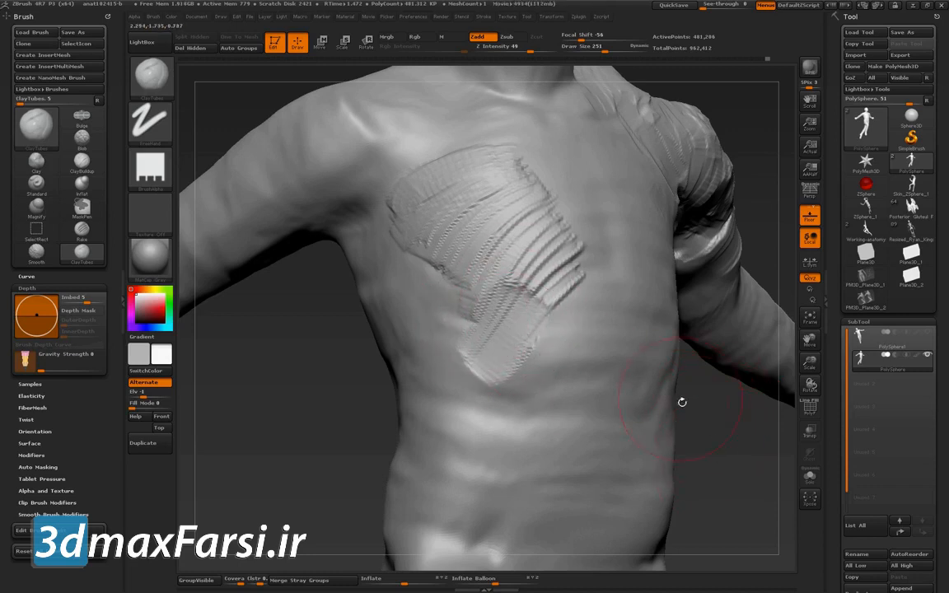
Switch to Photoshop, step back to the separate notch layers of the brush alpha, and delete the two copied notch layers.
key("alt+Tab")
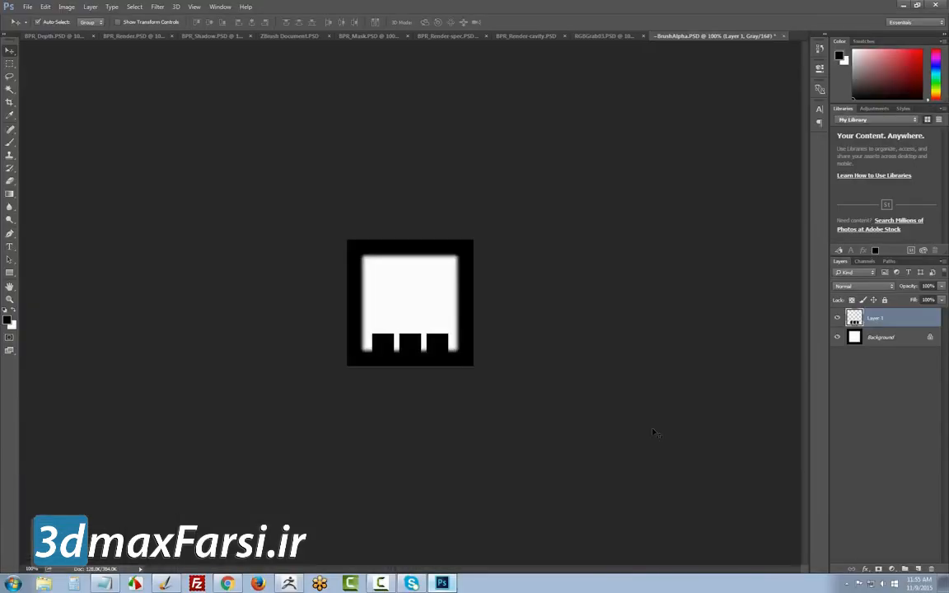
key("ctrl+j")
key("ctrl+j")
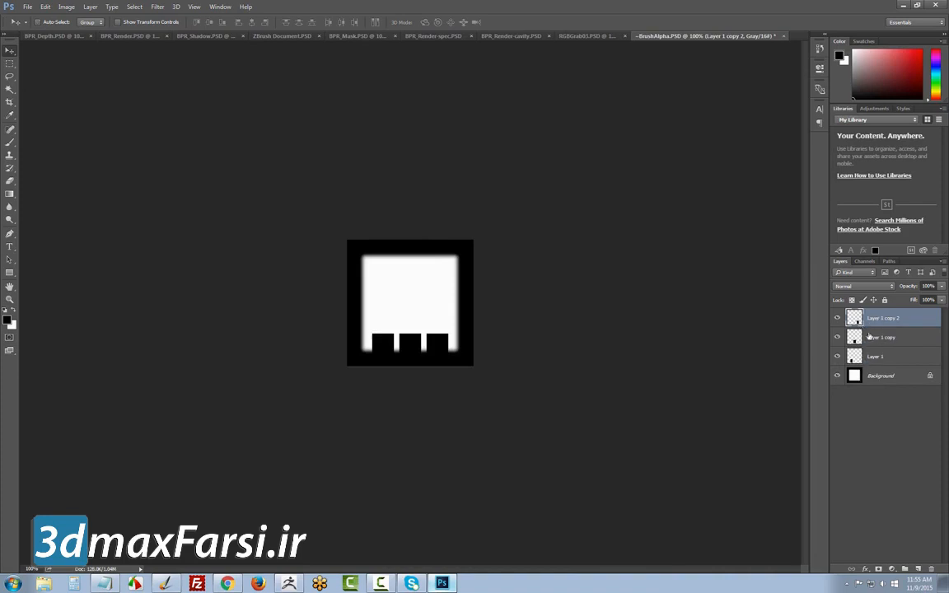
left_click(875, 336, "shift")
left_click_drag(890, 325, 934, 567)
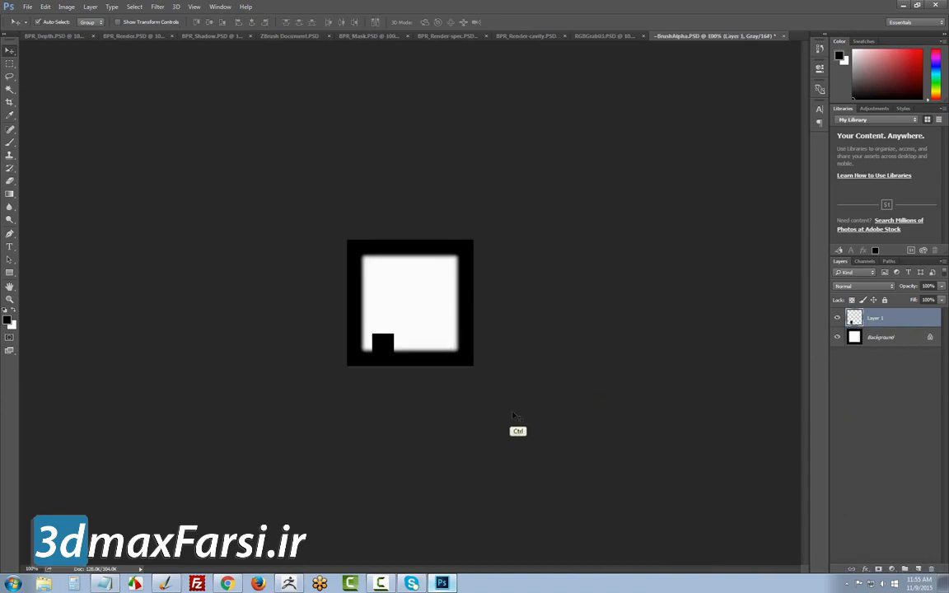
Scale the remaining black notch square down to about 82 percent, keeping it on the white shape's lower edge.
key("ctrl+t")
left_click_drag(395, 333, 391, 339, "shift")
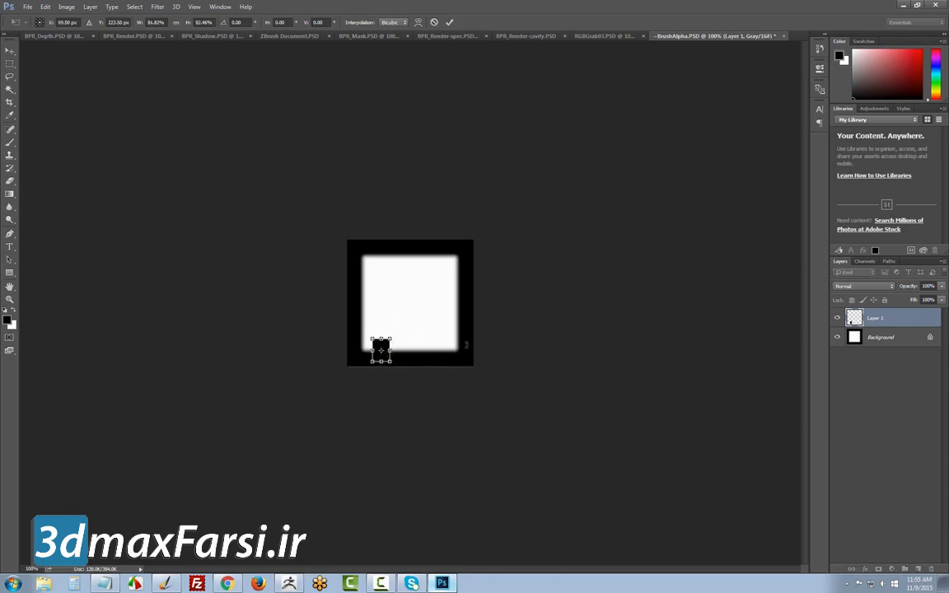
key("Return")
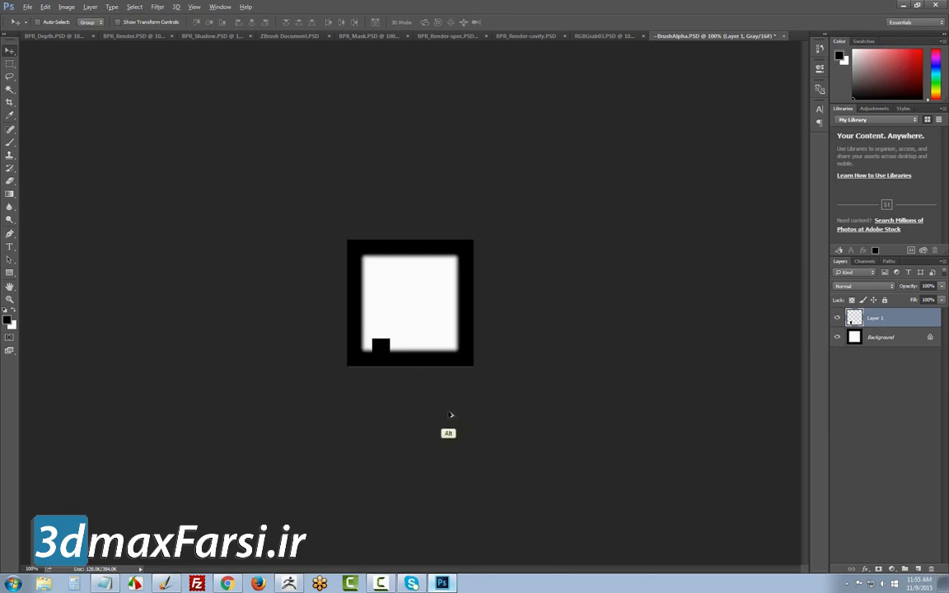
Duplicate the smaller notch twice along the lower edge, space the three notches evenly, and merge them into one layer.
left_click_drag(386, 350, 442, 349, "ctrl+alt+shift")
left_click(411, 351)
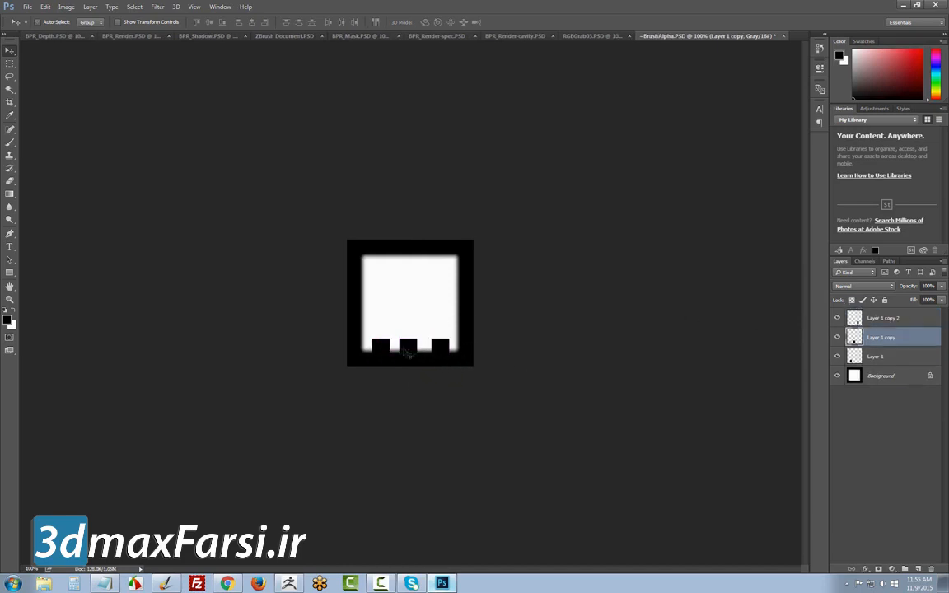
left_click_drag(408, 351, 410, 351)
left_click(894, 319)
key("ctrl+e")
key("ctrl+e")
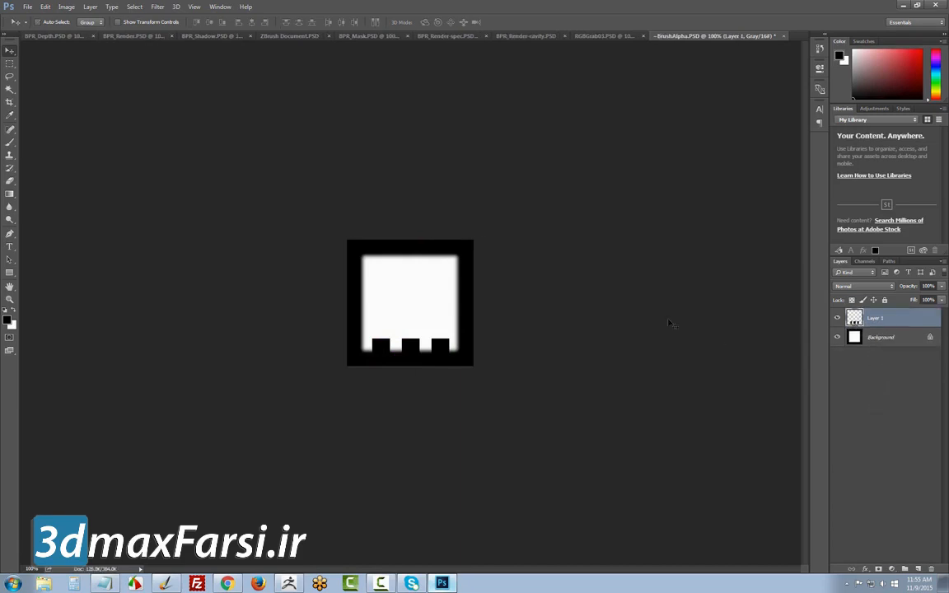
Soften the merged notches with a Gaussian Blur at the preset radius.
left_click(158, 6)
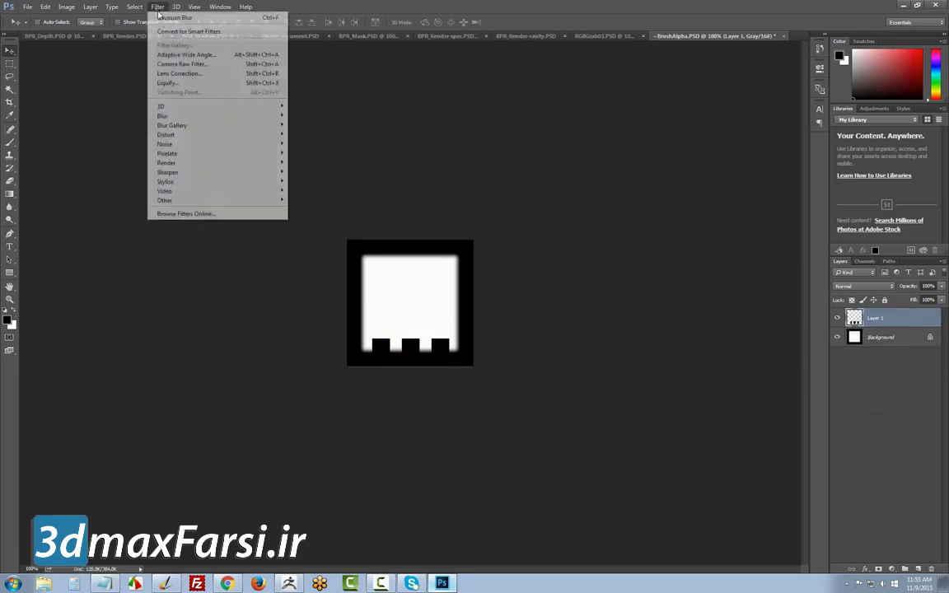
mouse_move(182, 115)
left_click(130, 154)
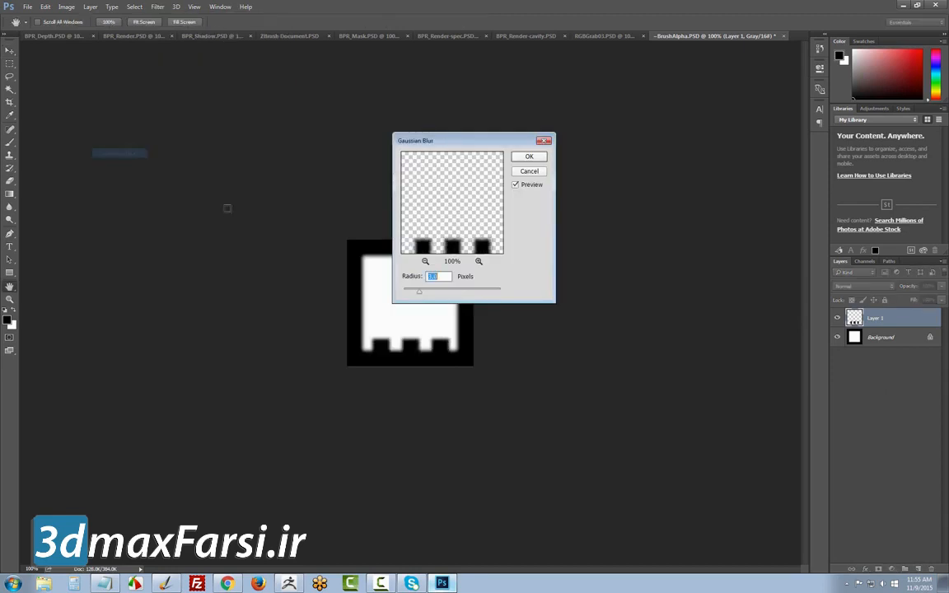
left_click(529, 158)
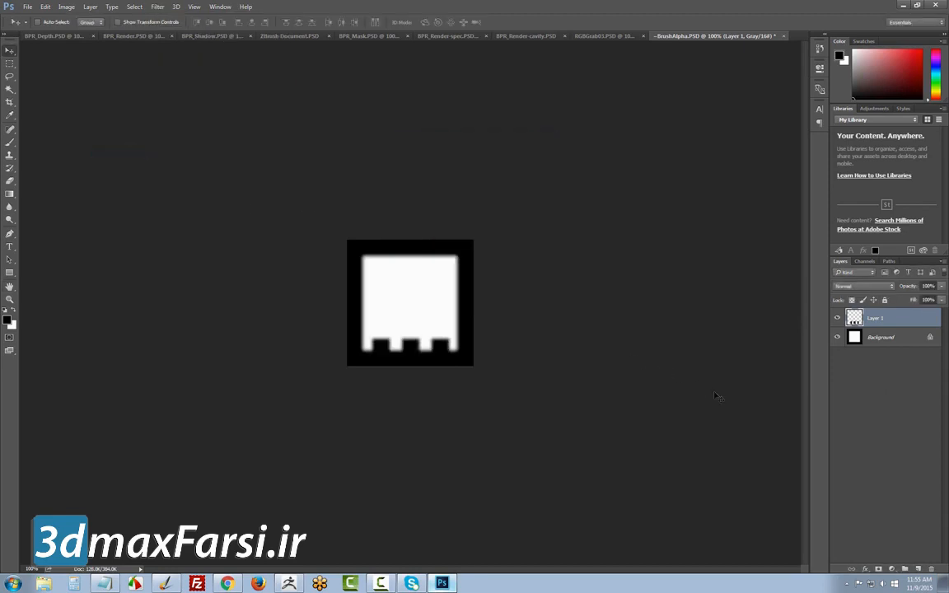
Switch to ZBrush and import the file ~BrushAlpha.PSD as the ClayTubes brush alpha.
key("alt+Tab")
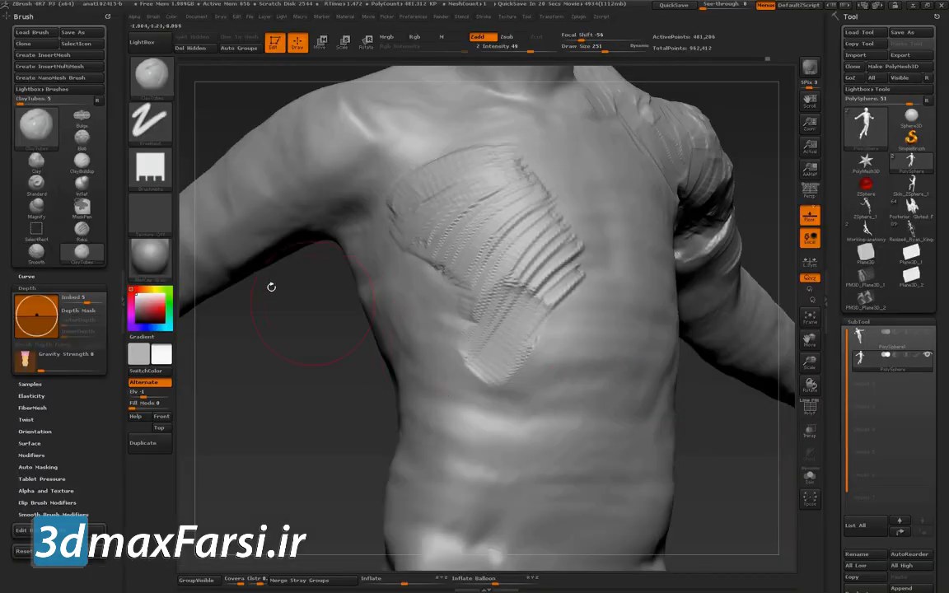
left_click(156, 176)
left_click(198, 381)
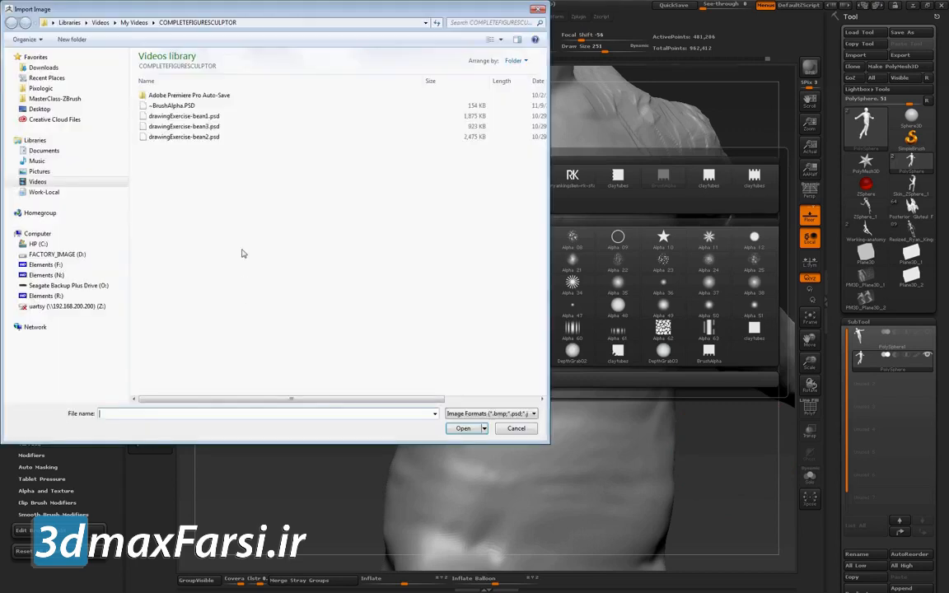
left_click(175, 106)
double_click(174, 106)
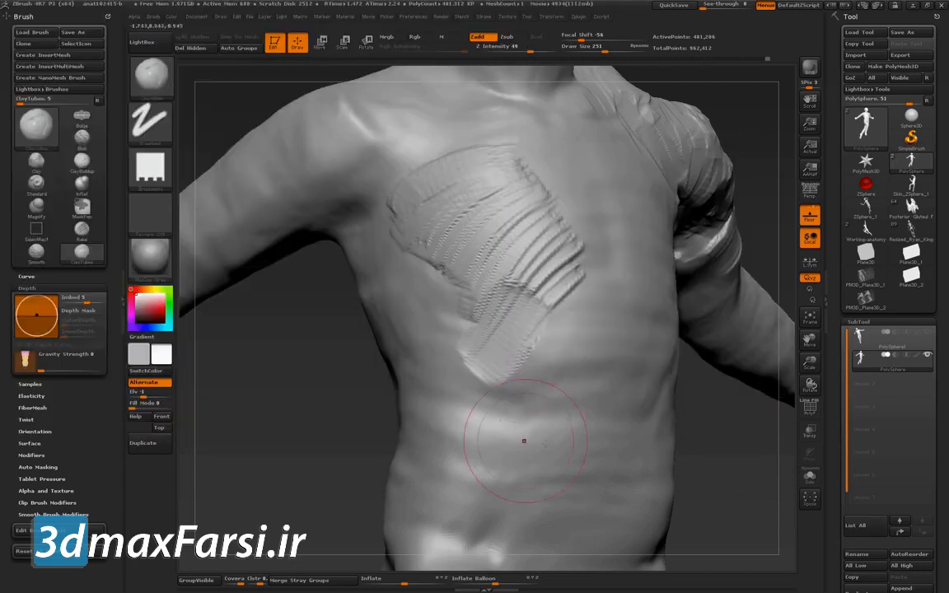
Undo all the earlier notched strokes on the chest and ribs of the torso.
left_click_drag(693, 440, 677, 382)
key("ctrl+z")
key("ctrl+z")
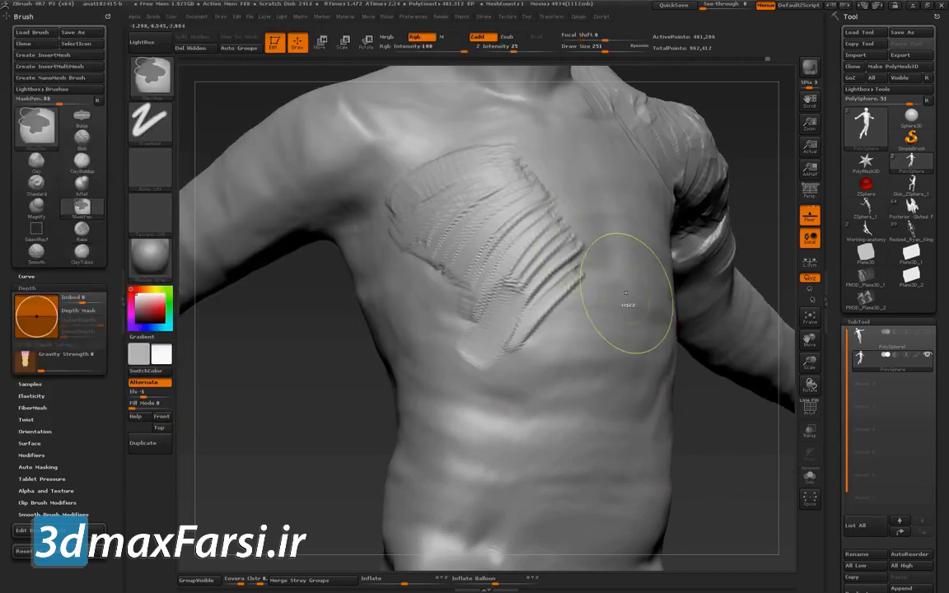
key("ctrl+z")
left_click_drag(729, 475, 716, 403, "alt")
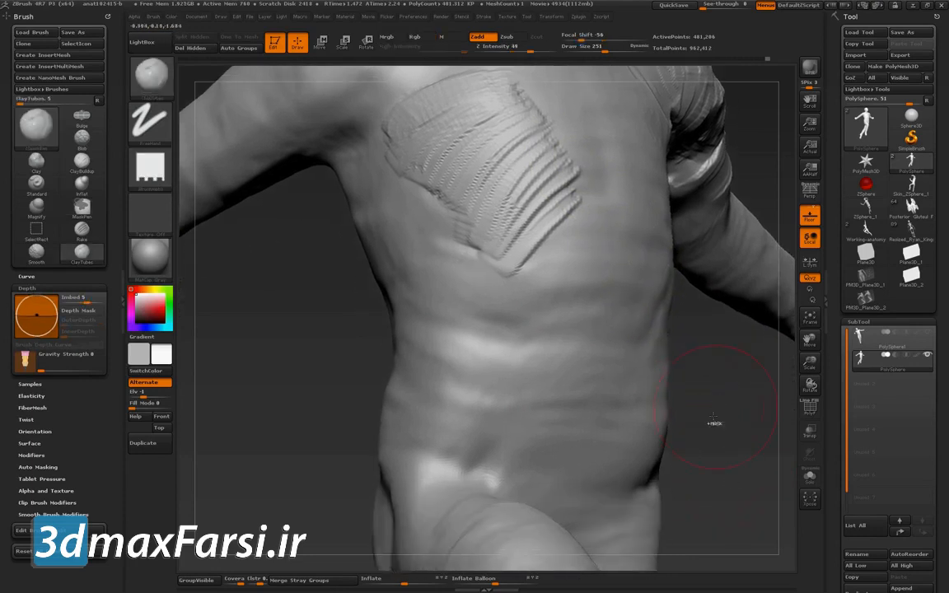
key("ctrl+z")
key("ctrl+z")
key("ctrl+z")
key("ctrl+z")
key("ctrl+z")
key("ctrl+z")
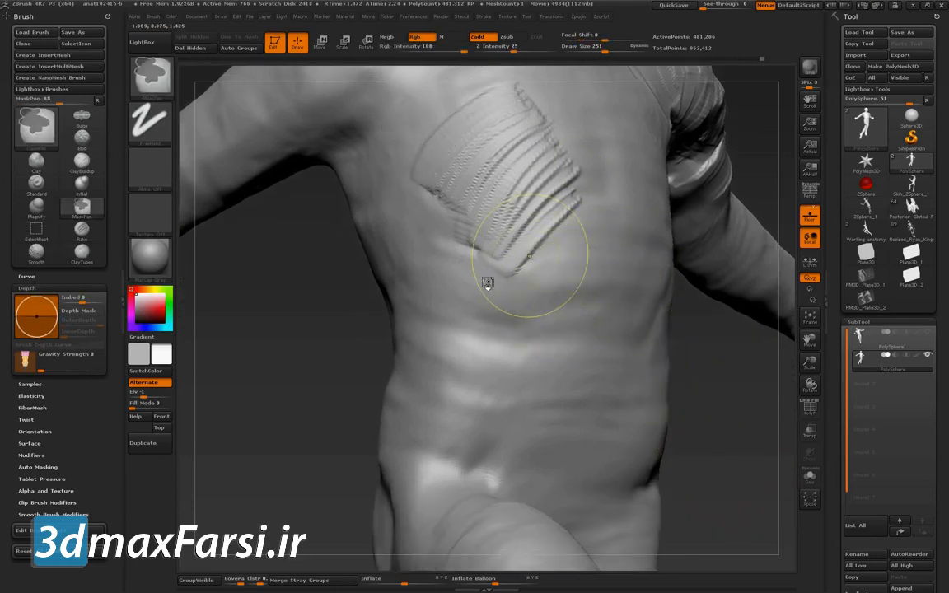
key("ctrl+z")
key("ctrl+z")
key("ctrl+z")
key("ctrl+z")
key("ctrl+z")
key("ctrl+z")
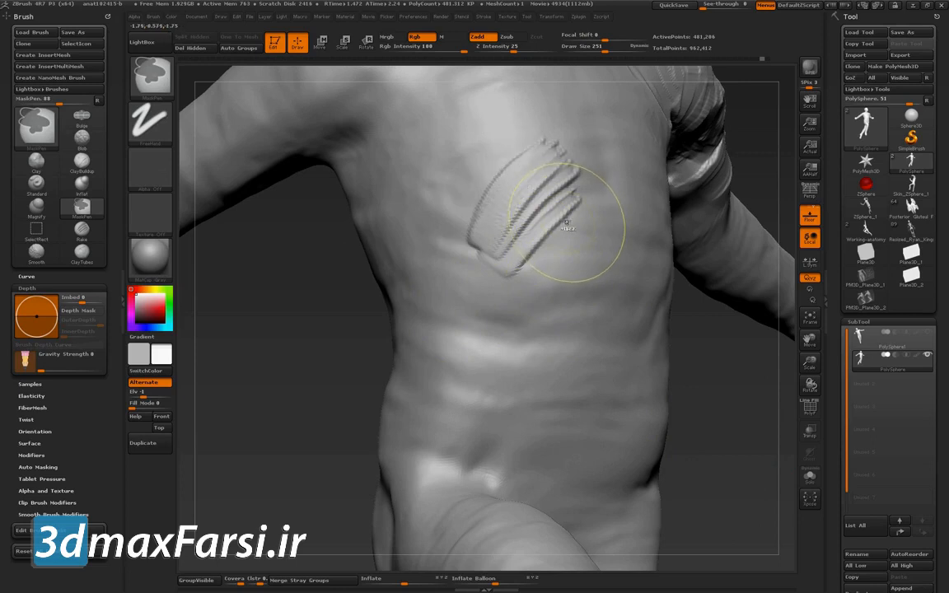
key("ctrl+z")
key("ctrl+z")
key("ctrl+z")
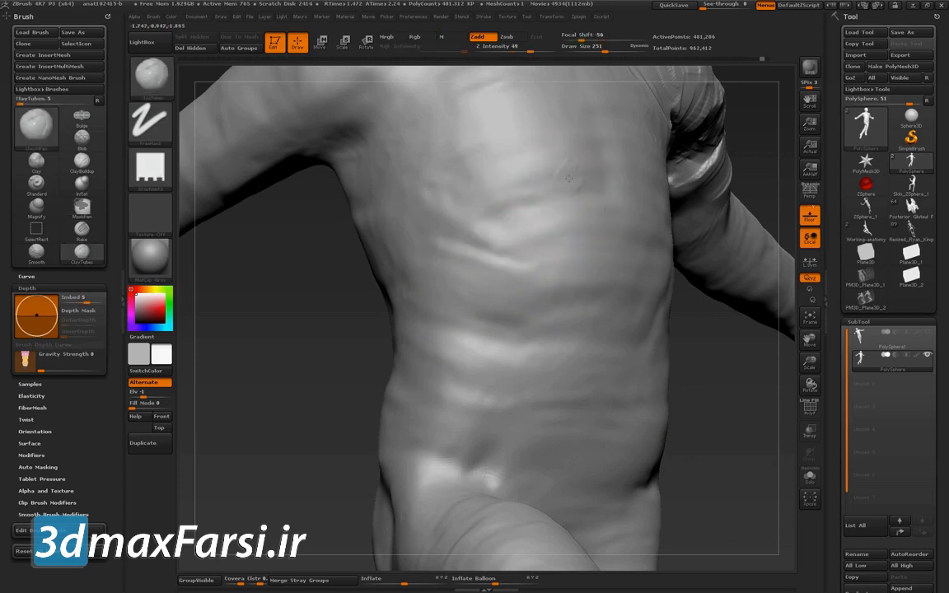
Sculpt overlapping diagonal ClayTubes strokes with the new alpha from the chest down to the upper ribs.
left_click_drag(568, 171, 477, 278)
left_click_drag(545, 161, 468, 242)
left_click_drag(532, 140, 449, 247)
mouse_move(440, 204)
left_mouse_down()
mouse_move(498, 247)
mouse_move(511, 242)
mouse_move(488, 198)
left_mouse_up()
left_click_drag(549, 202, 466, 311)
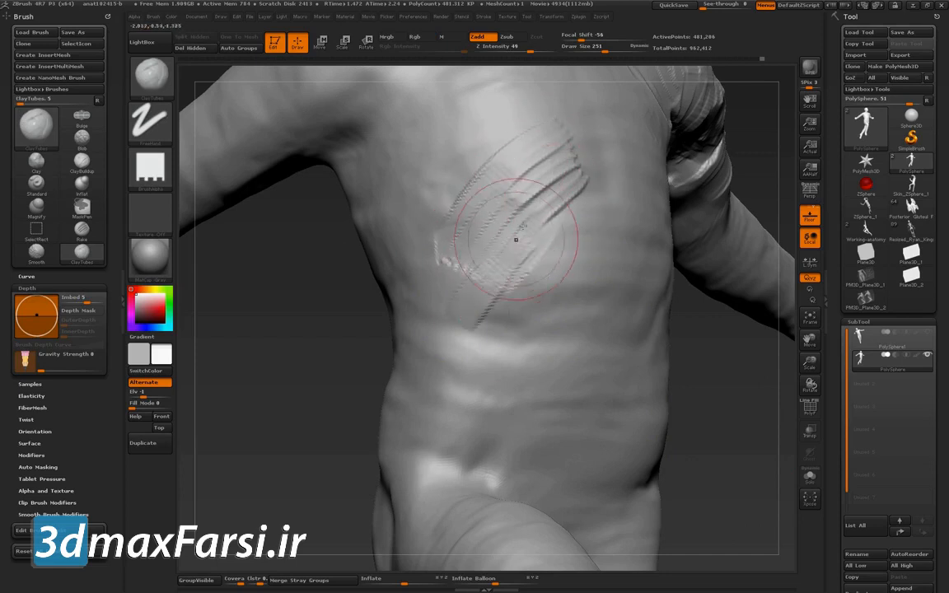
left_click_drag(499, 232, 442, 298)
left_click_drag(476, 192, 430, 276)
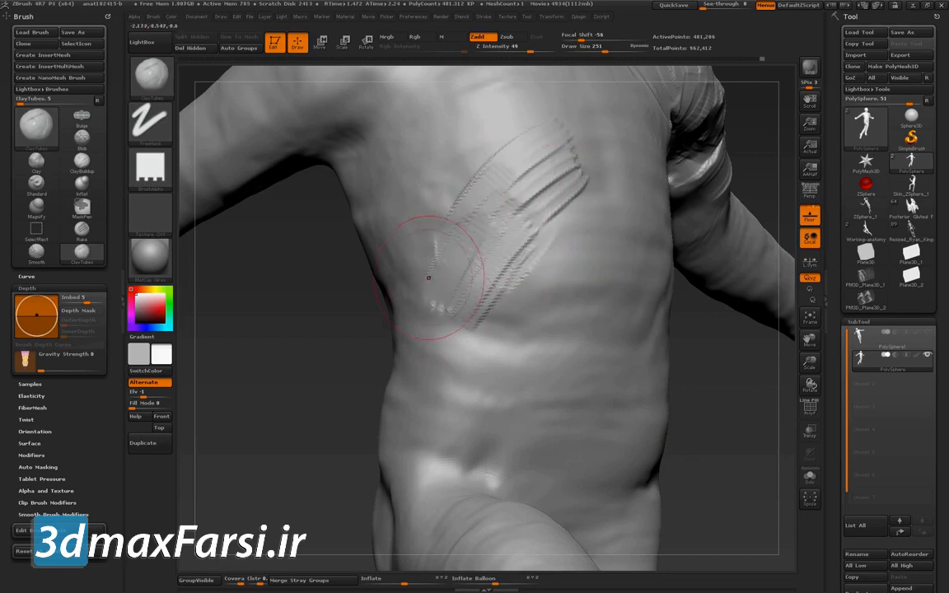
key("ctrl+shift")
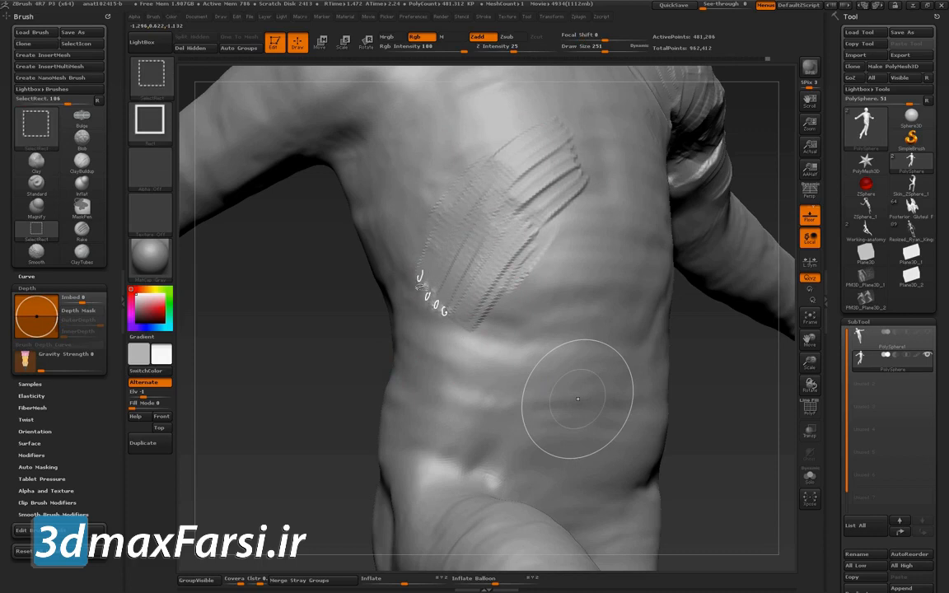
Add more overlapping ClayTubes strokes across the chest and down the side of the rib cage.
left_click_drag(698, 356, 636, 327)
mouse_move(499, 239)
left_mouse_down()
mouse_move(512, 251)
mouse_move(464, 332)
left_mouse_up()
left_click_drag(503, 198, 455, 290)
left_click_drag(485, 165, 457, 276)
mouse_move(529, 152)
left_mouse_down()
mouse_move(478, 156)
mouse_move(519, 207)
mouse_move(482, 227)
left_mouse_up()
mouse_move(682, 332)
left_mouse_down("alt")
mouse_move(618, 182)
mouse_move(667, 253)
mouse_move(737, 292)
mouse_move(626, 289)
left_mouse_up("alt")
left_click_drag(548, 232, 498, 280)
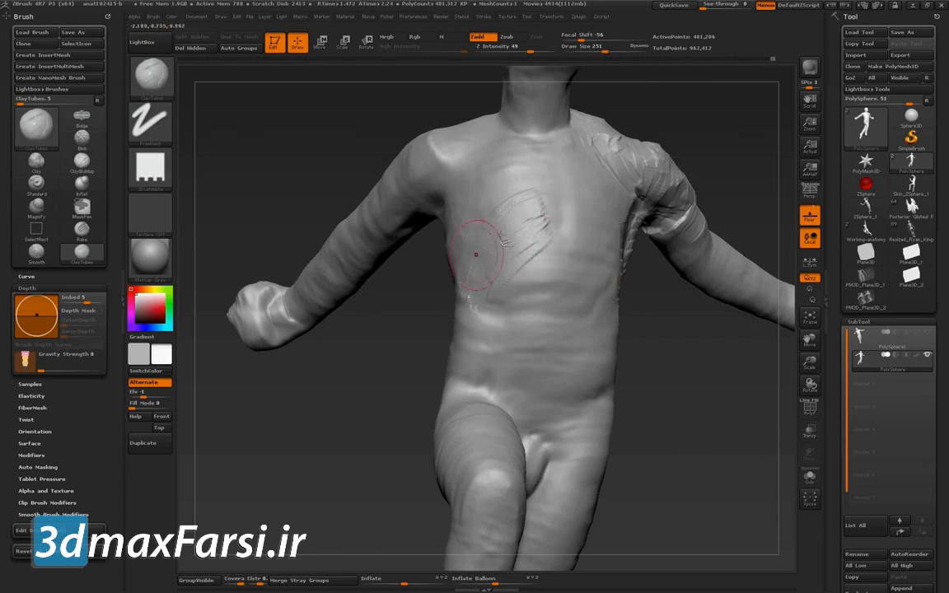
mouse_move(725, 145)
left_mouse_down()
mouse_move(657, 304)
mouse_move(695, 360)
mouse_move(666, 235)
left_mouse_up()
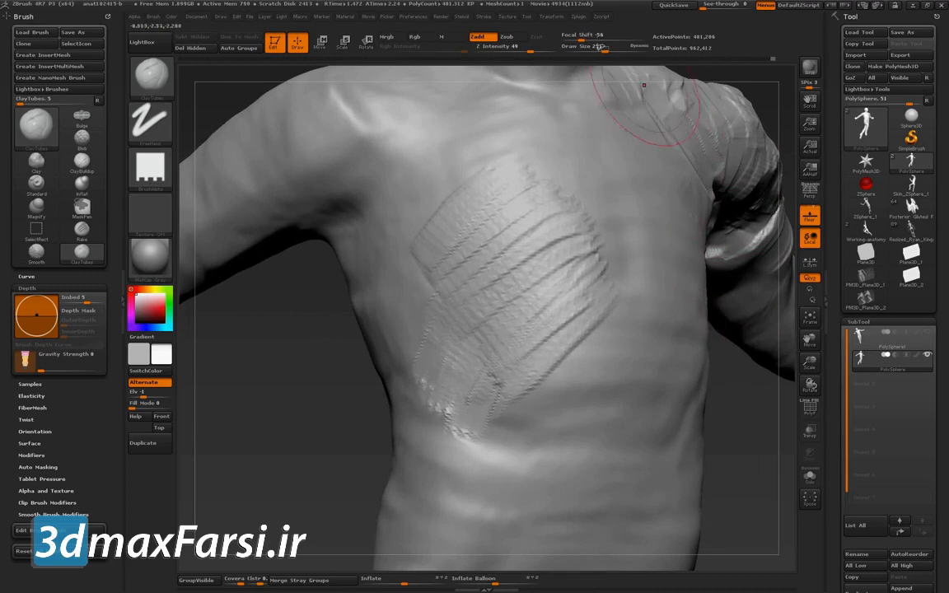
Enable LazyMouse for the brush, set LazyStep to 0.05, and reduce LazyRadius to its minimum.
left_click(483, 17)
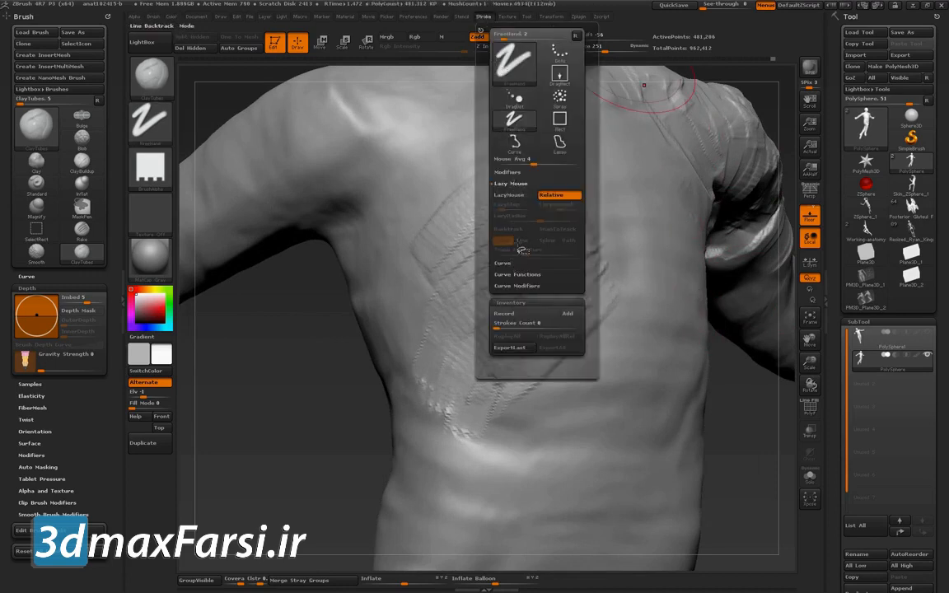
left_click(518, 196)
left_click(513, 205)
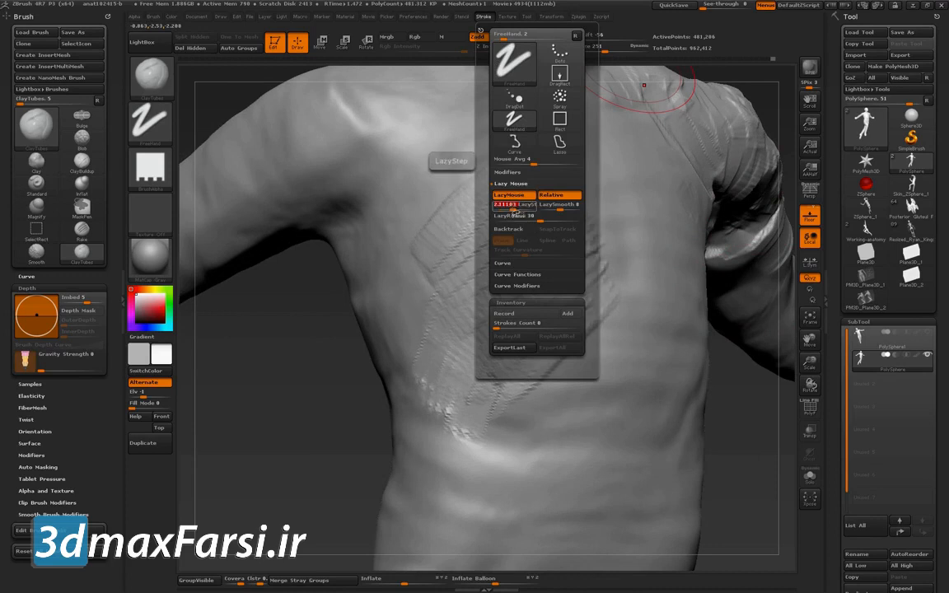
type(".05")
key("Return")
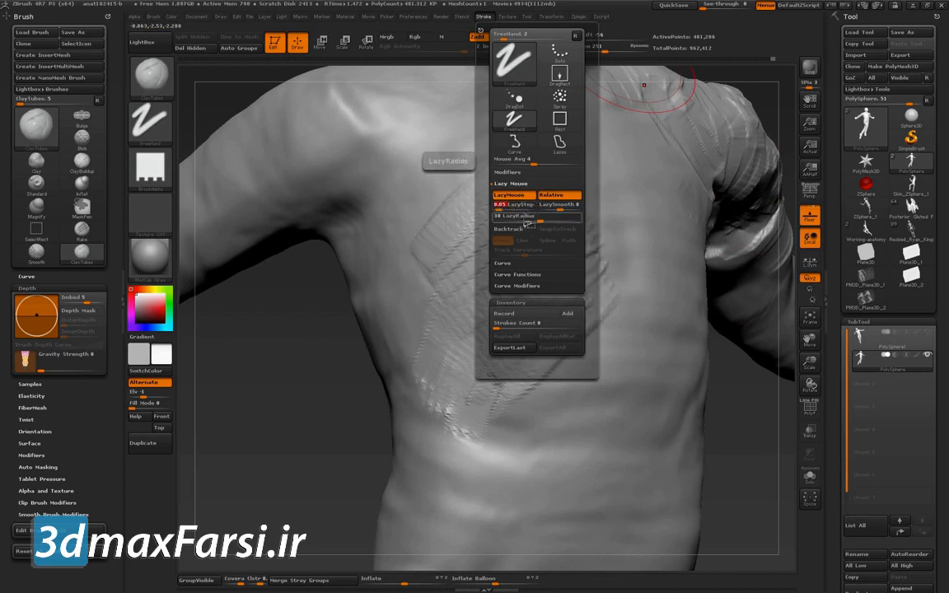
left_click(495, 219)
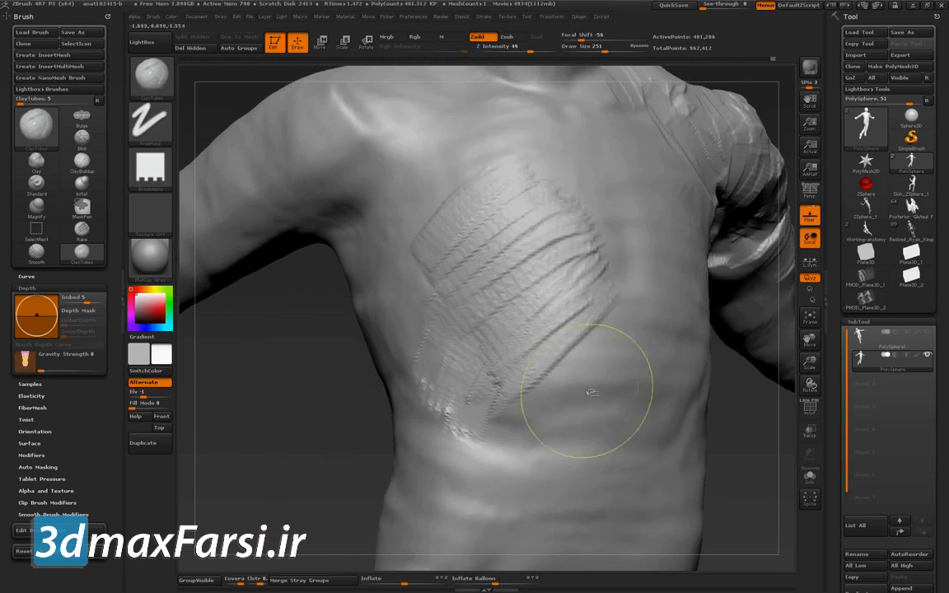
Step back and forth through the stroke history and undo all the test strokes on the chest and ribs.
key("ctrl")
key("ctrl+z")
key("ctrl+z")
key("ctrl+z")
key("ctrl+z")
key("ctrl+z")
key("ctrl+z")
key("ctrl+z")
key("ctrl+z")
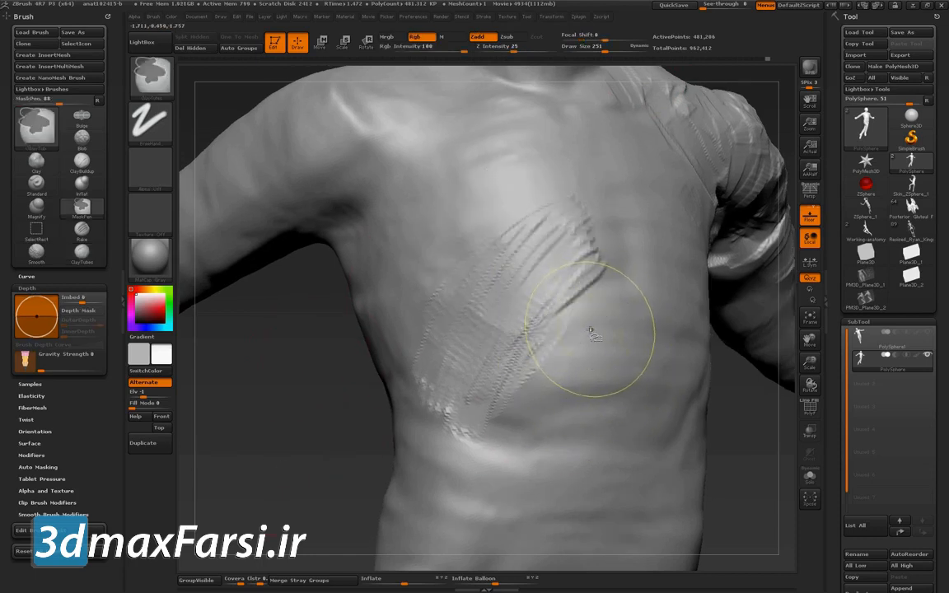
key("ctrl+shift+z")
key("ctrl+shift+z")
key("ctrl+shift+z")
key("ctrl+shift+z")
key("ctrl+shift+z")
key("ctrl+shift+z")
key("ctrl+z")
key("ctrl+z")
key("ctrl+z")
key("ctrl+z")
key("ctrl+z")
key("ctrl+z")
key("ctrl+z")
key("ctrl+z")
key("ctrl+z")
key("ctrl+z")
key("ctrl+z")
key("ctrl+z")
key("ctrl+z")
key("ctrl+z")
key("ctrl+z")
key("ctrl+z")
key("ctrl+z")
key("ctrl+z")
key("ctrl+z")
key("ctrl+z")
key("ctrl+z")
key("ctrl+z")
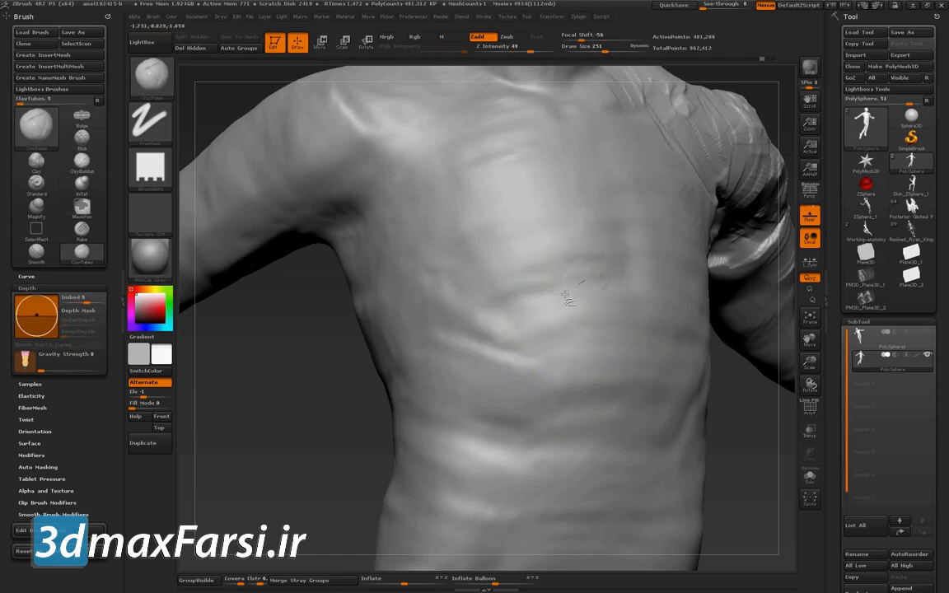
Sculpt parallel diagonal ClayTubes strokes across the lower chest using the LazyMouse settings.
left_click_drag(574, 290, 518, 331)
left_click(491, 397)
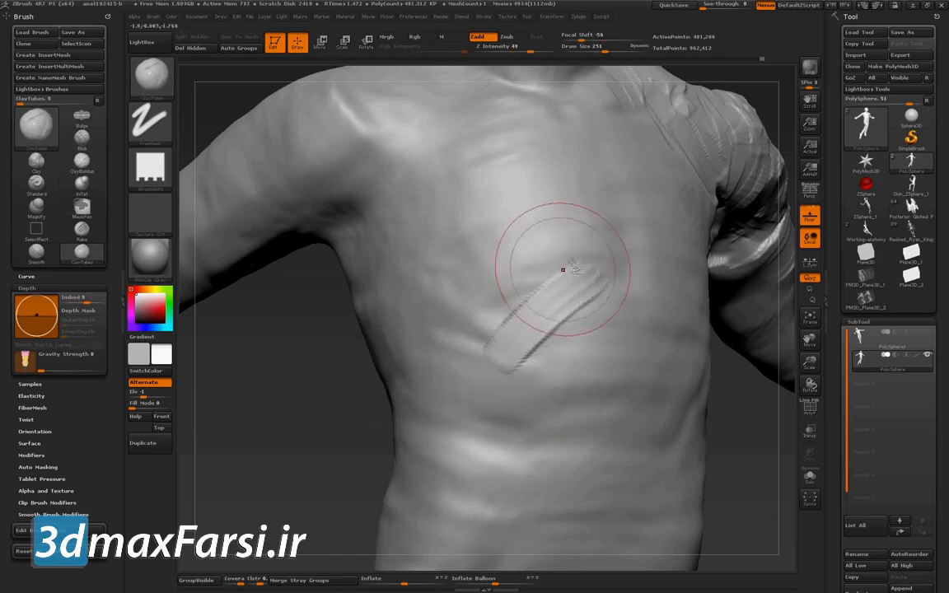
left_click_drag(556, 272, 464, 372)
left_click_drag(589, 234, 441, 361)
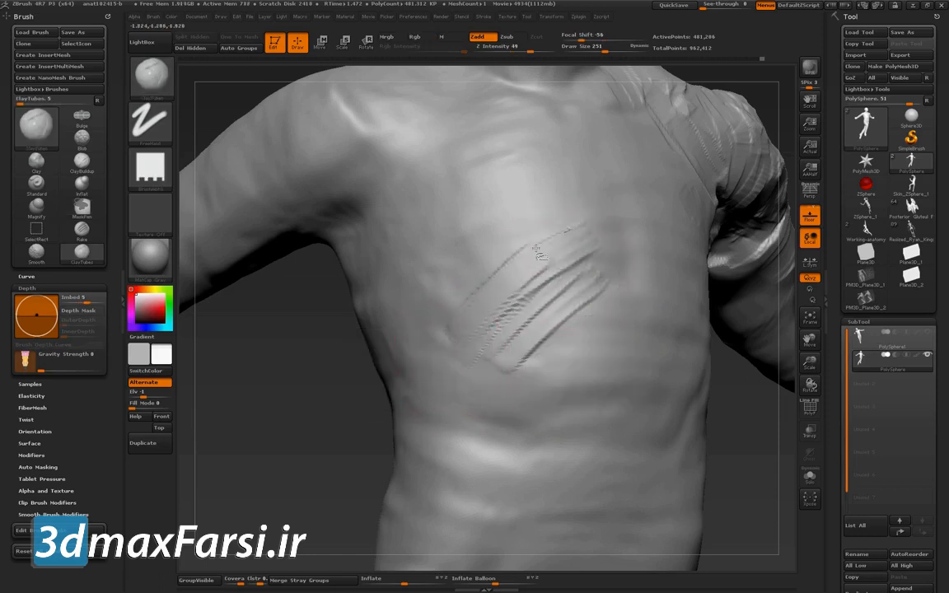
Subdivide the torso mesh once more and sculpt overlapping ClayTubes strokes across the chest up toward the armpit.
key("ctrl+s")
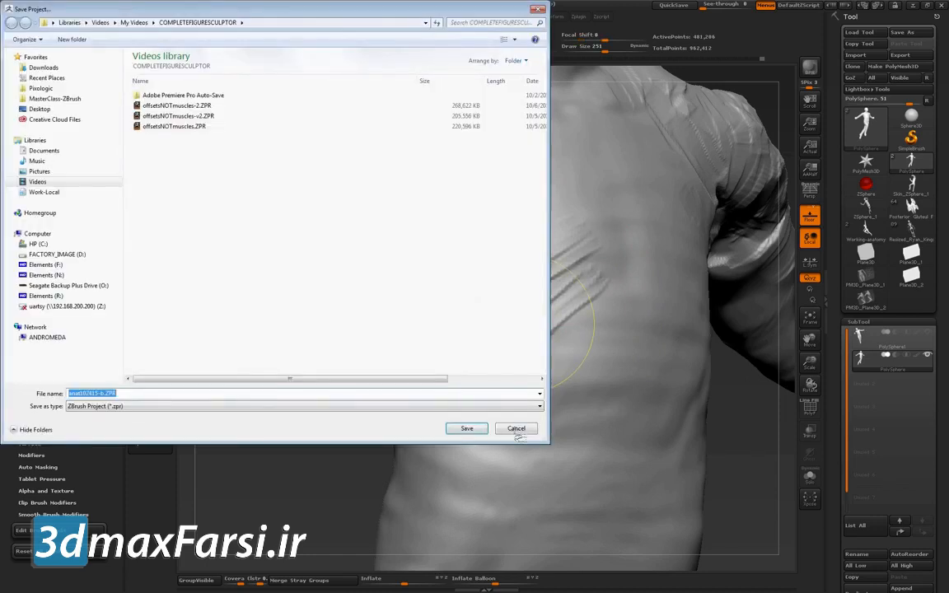
left_click(516, 429)
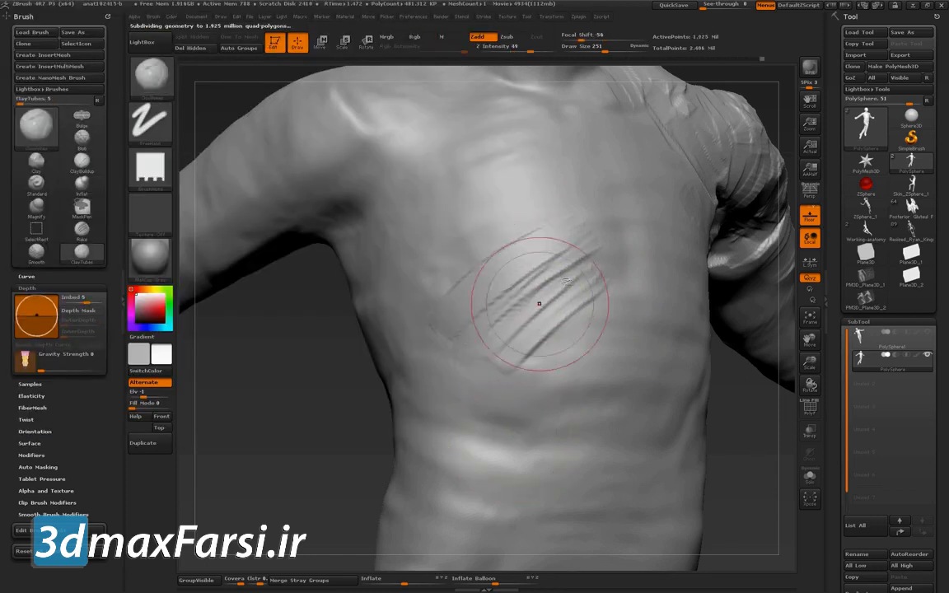
left_click_drag(486, 320, 567, 229)
mouse_move(567, 229)
left_mouse_down()
mouse_move(438, 320)
mouse_move(470, 239)
mouse_move(448, 299)
mouse_move(553, 192)
mouse_move(457, 194)
mouse_move(515, 212)
mouse_move(541, 197)
mouse_move(409, 284)
mouse_move(495, 169)
left_mouse_up()
left_click_drag(396, 221, 471, 183)
mouse_move(362, 244)
left_mouse_down()
mouse_move(502, 188)
mouse_move(399, 244)
mouse_move(487, 165)
mouse_move(458, 169)
mouse_move(401, 252)
left_mouse_up()
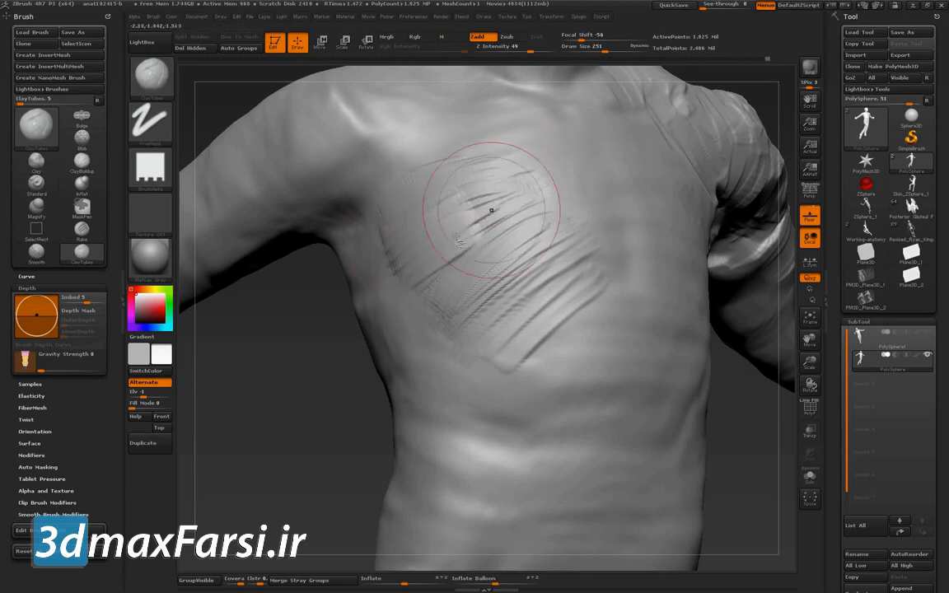
left_click_drag(404, 251, 498, 144)
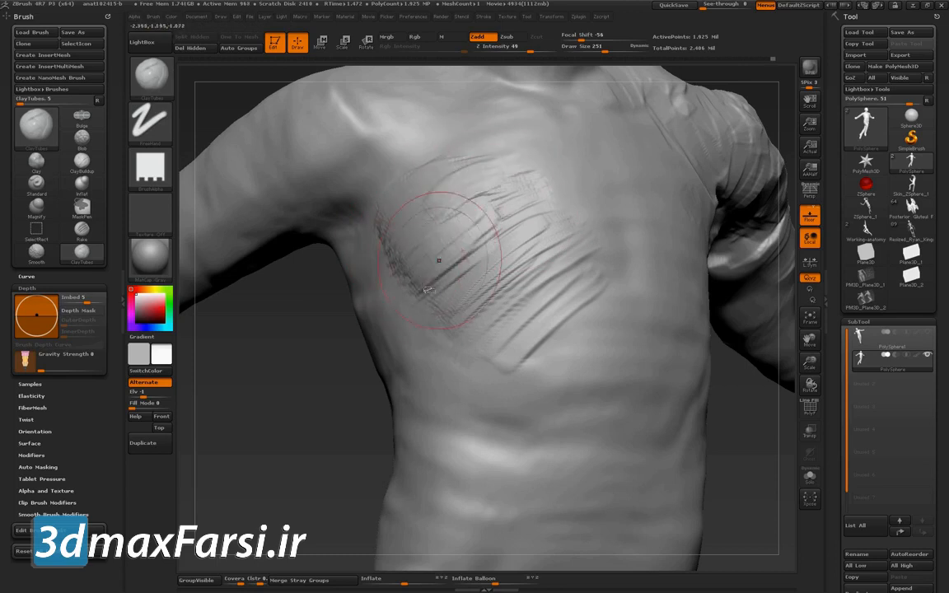
Sculpt overlapping diagonal ClayTubes strokes across the inner chest toward the sternum.
left_click_drag(545, 231, 458, 297)
mouse_move(542, 273)
left_mouse_down()
mouse_move(511, 297)
mouse_move(464, 308)
left_mouse_up()
mouse_move(510, 245)
left_mouse_down()
mouse_move(478, 317)
mouse_move(461, 305)
left_mouse_up()
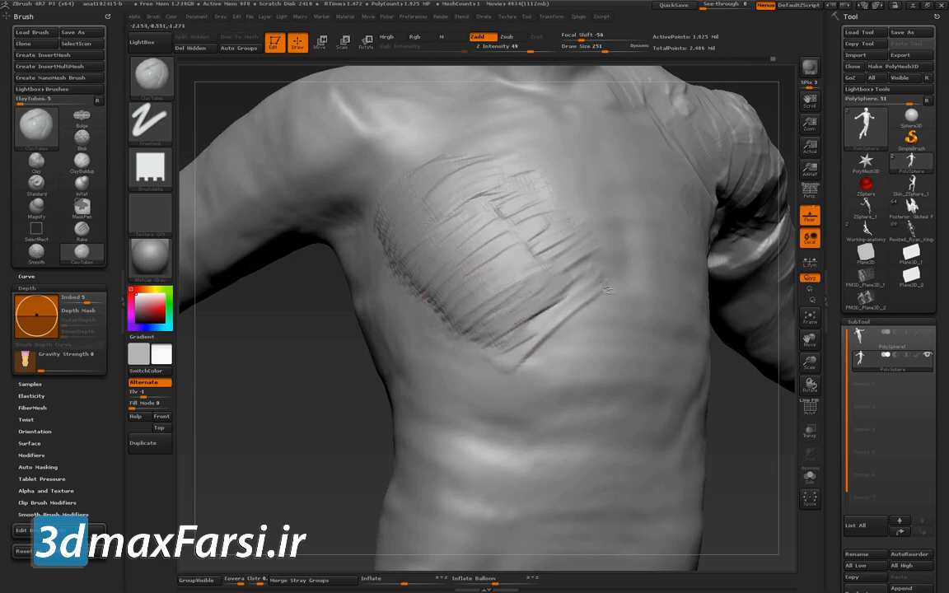
Reduce the brush draw size and layer finer diagonal ClayTubes strokes along the chest muscle fibers.
left_click_drag(754, 463, 683, 354, "alt")
left_click_drag(639, 448, 727, 362)
key("s")
left_click_drag(696, 306, 622, 316)
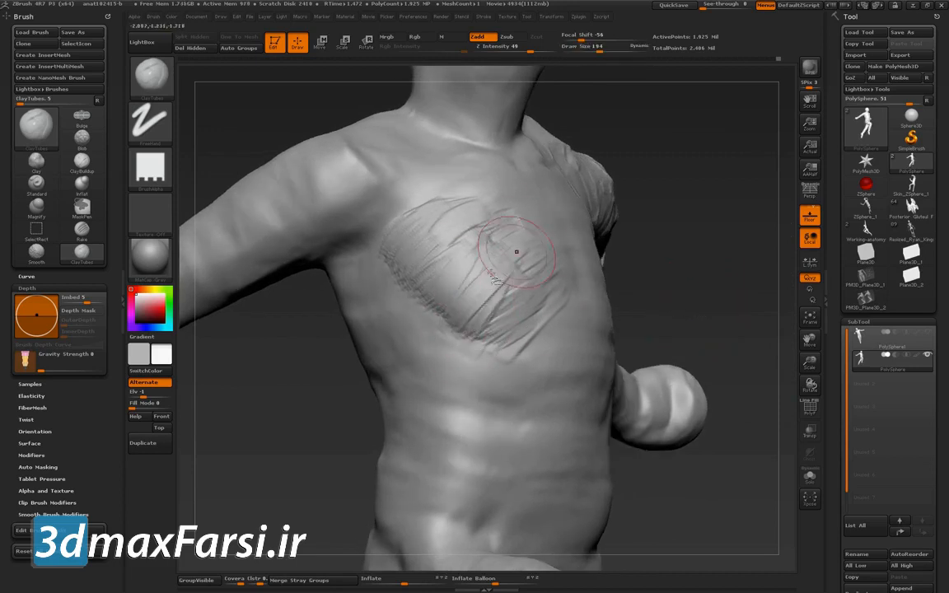
left_click_drag(719, 246, 669, 213, "alt")
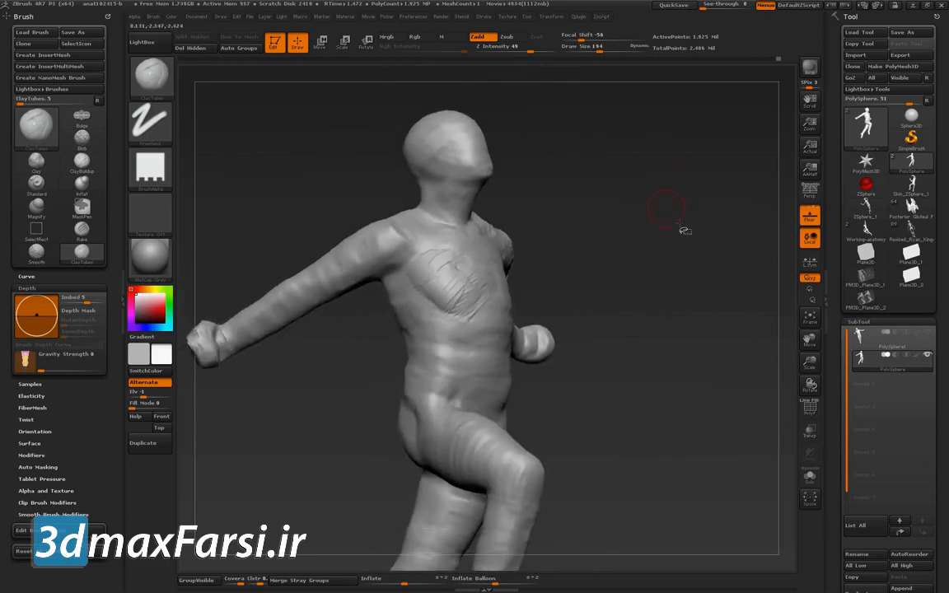
left_click_drag(707, 333, 639, 347)
left_click_drag(633, 420, 706, 377)
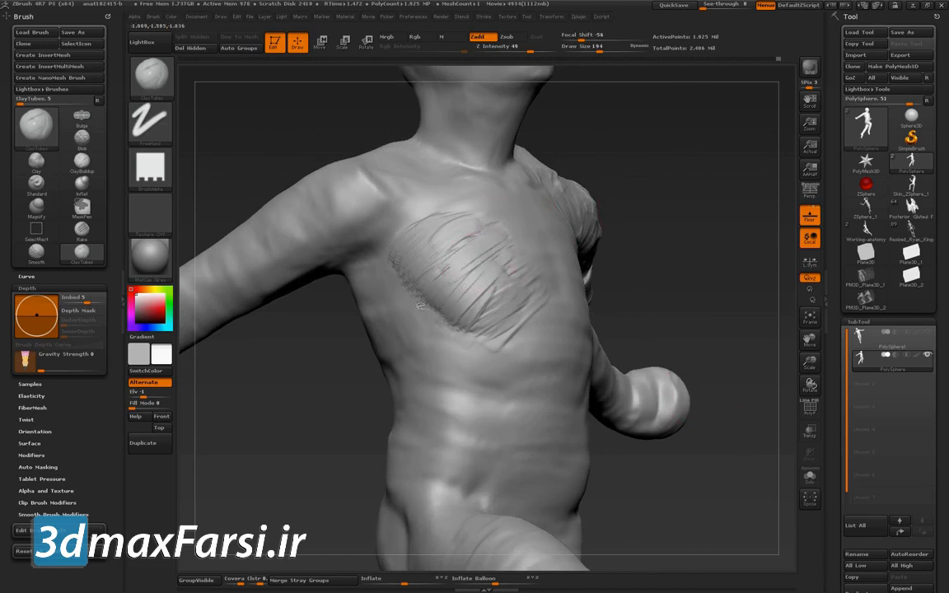
mouse_move(531, 233)
left_mouse_down()
mouse_move(463, 281)
mouse_move(464, 298)
left_mouse_up()
left_click_drag(543, 253, 468, 313)
mouse_move(531, 269)
left_mouse_down()
mouse_move(478, 321)
mouse_move(487, 314)
left_mouse_up()
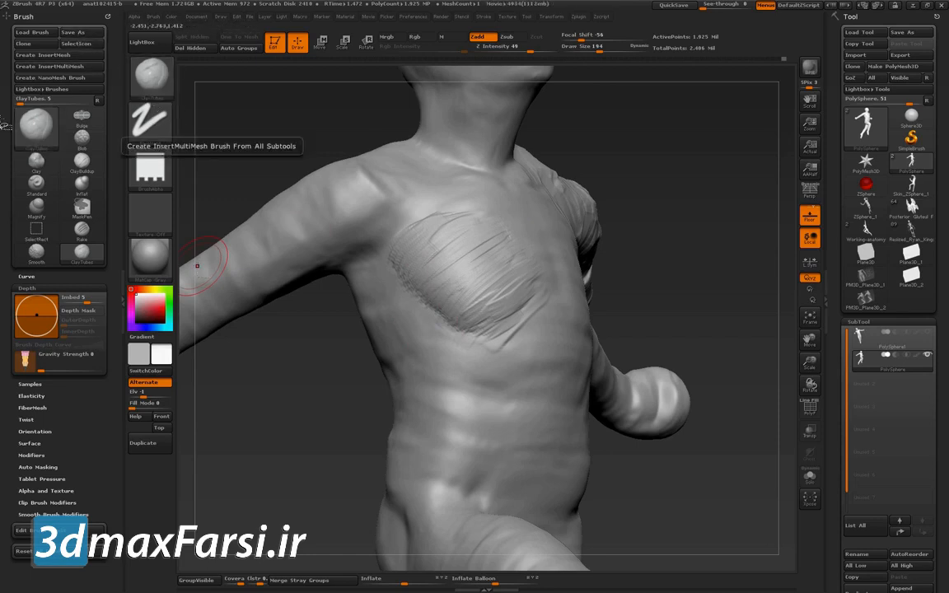
Clone the customized ClayTubes brush and save it as ClayTubes_2.zbp in the ZBrush 4R7 ZStartup BrushPresets folder.
left_click(33, 43)
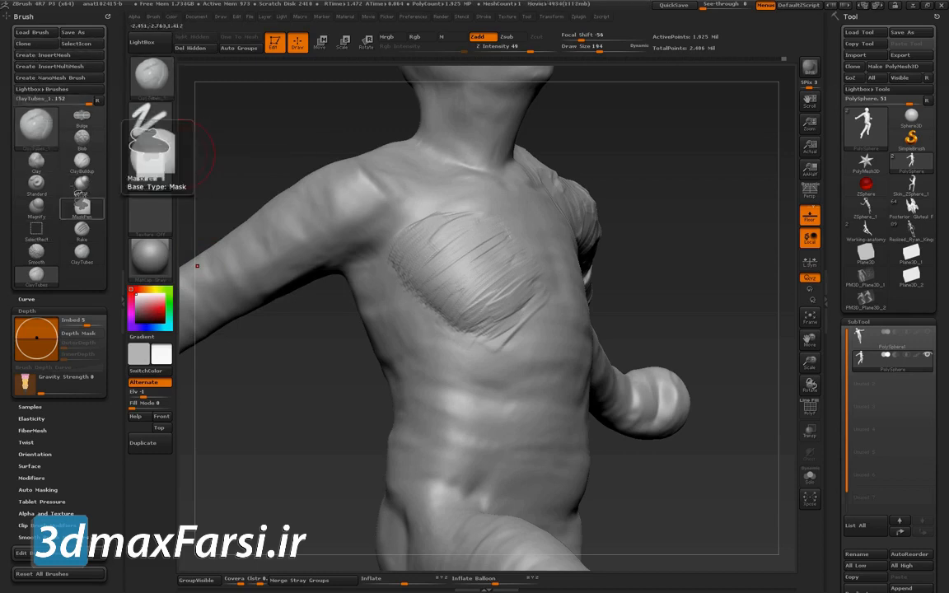
left_click(72, 33)
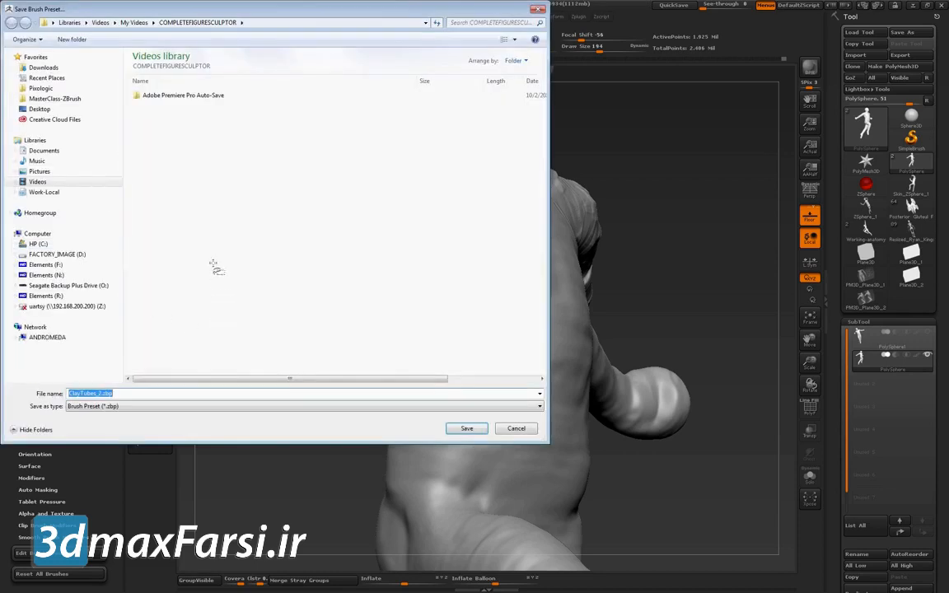
left_click(40, 88)
double_click(173, 175)
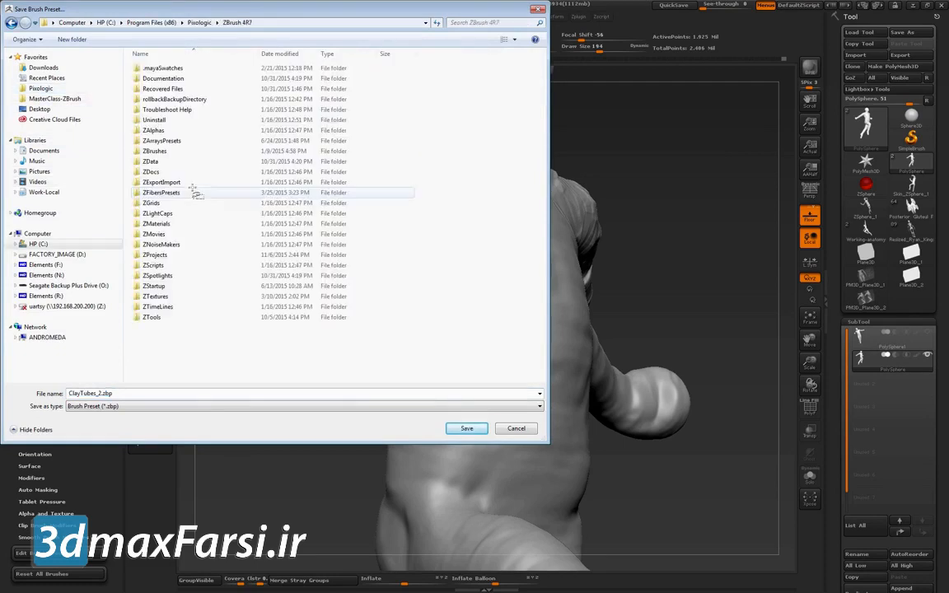
left_click(155, 287)
double_click(160, 288)
double_click(169, 79)
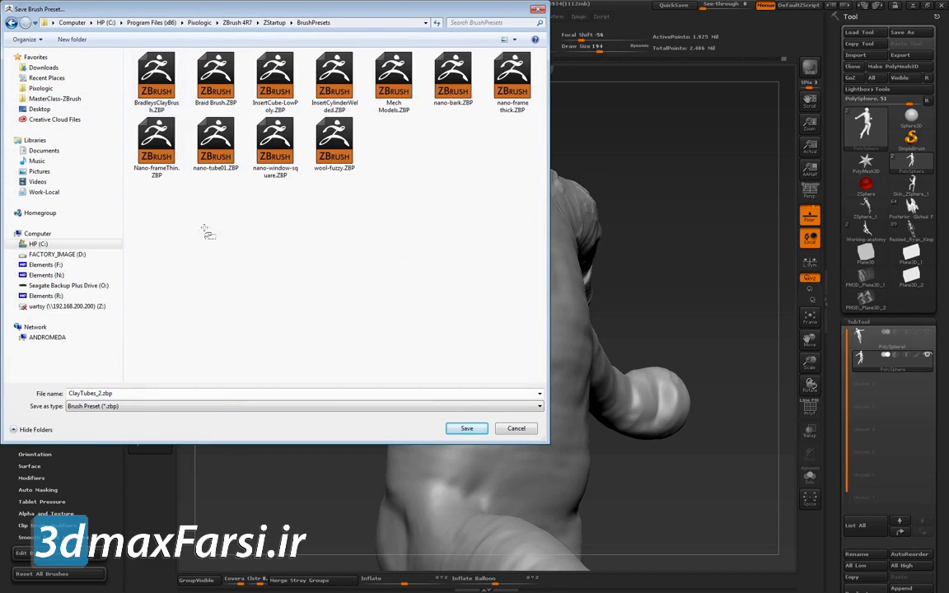
double_click(122, 394)
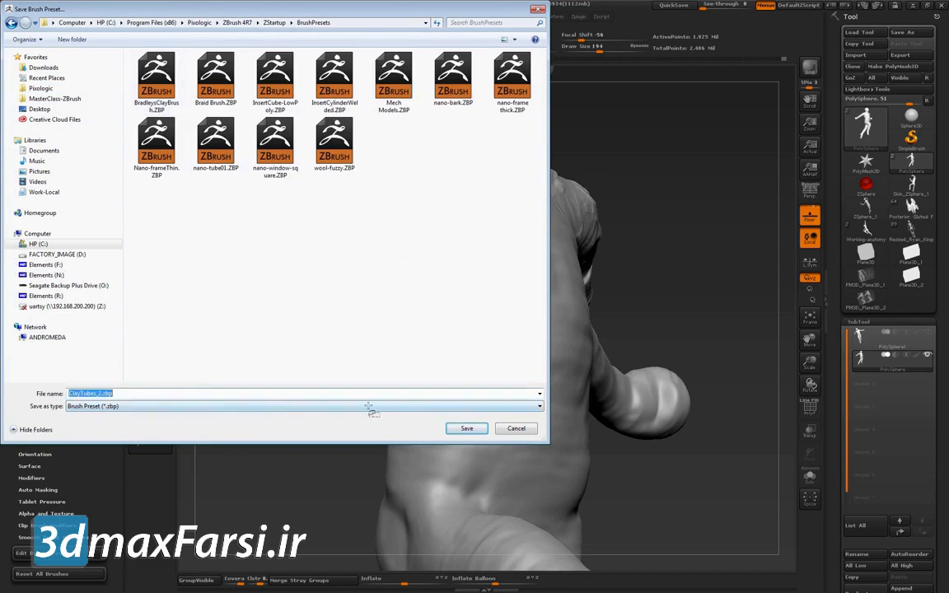
left_click(456, 431)
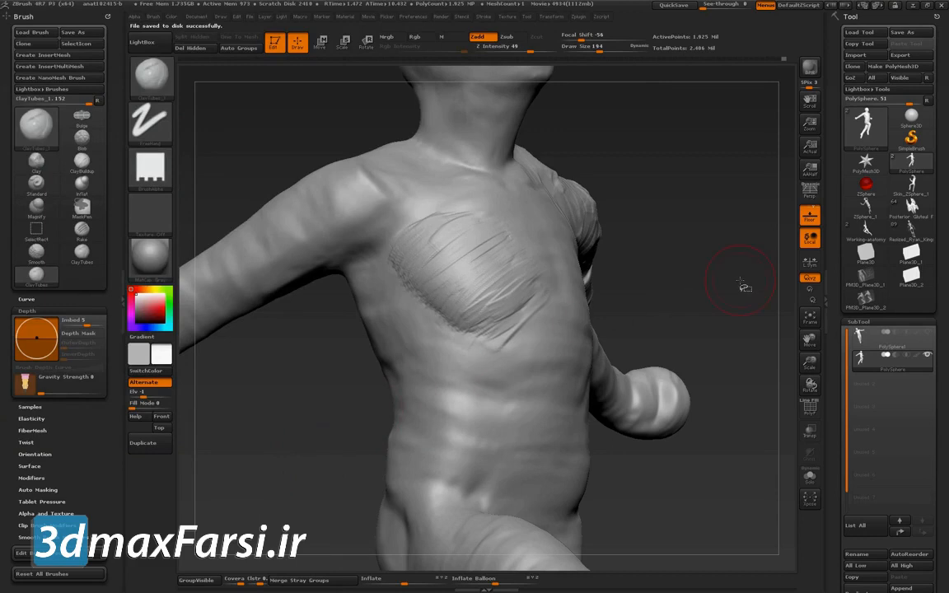
Switch to a Sphere3D, frame it, convert it to a PolyMesh3D and subdivide it twice.
right_click_drag(719, 351, 719, 268, "ctrl")
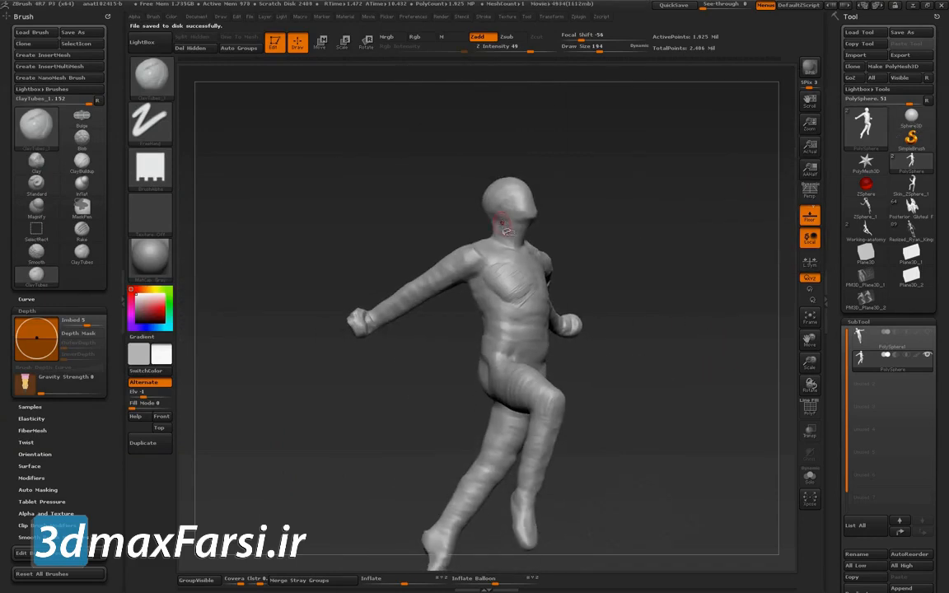
left_click(911, 117)
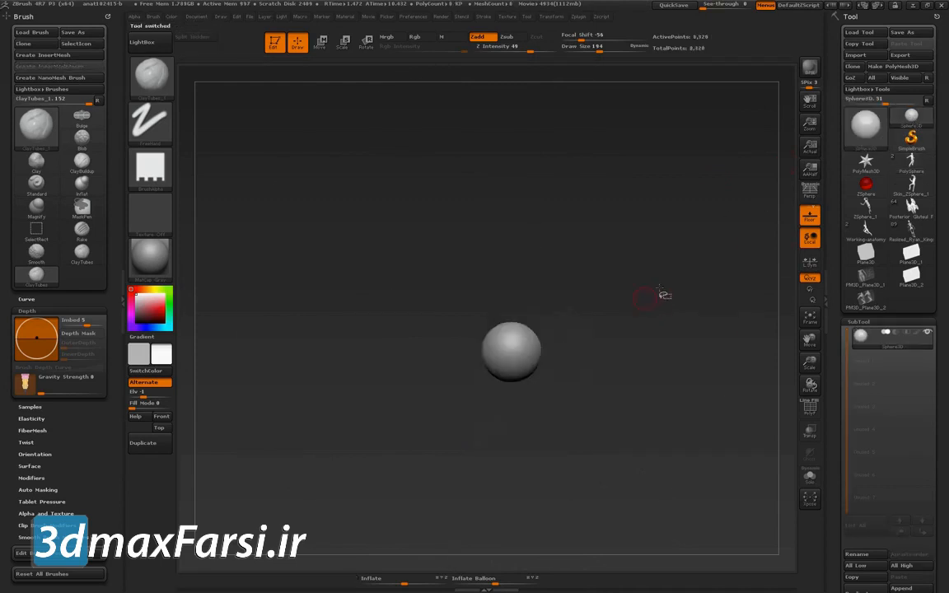
key("f")
left_click(894, 66)
key("ctrl+d")
key("ctrl+d")
left_click_drag(757, 185, 749, 179, "alt")
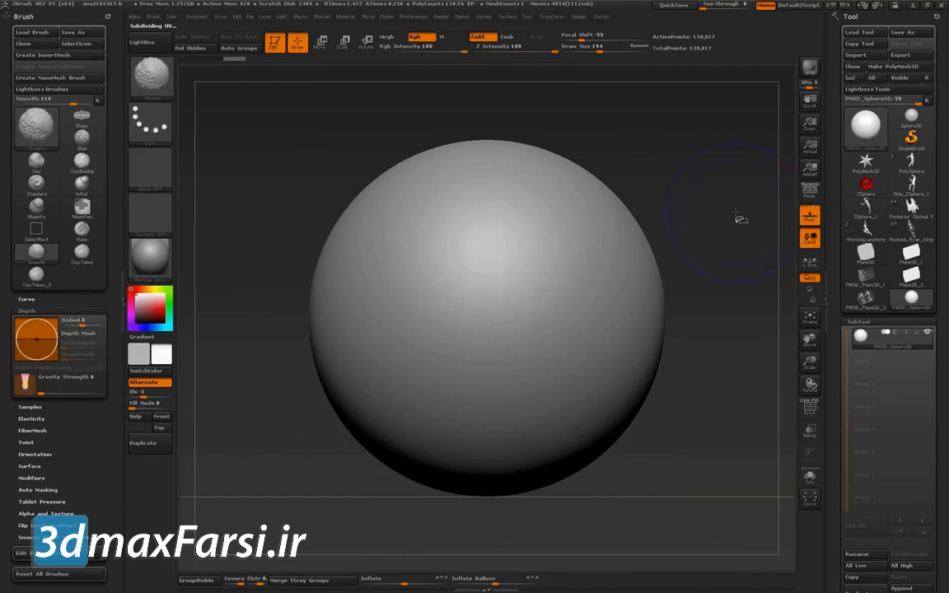
Sculpt overlapping diagonal strokes across the front of the sphere with the ClayTubes_2 brush as an icon sample.
left_click_drag(560, 237, 396, 374)
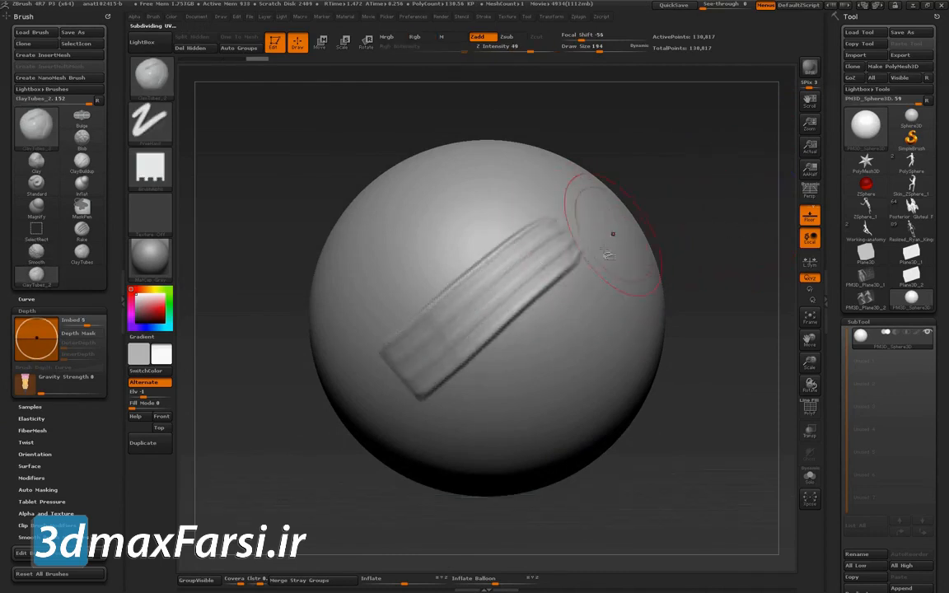
key("ctrl+z")
left_click_drag(566, 201, 422, 314)
mouse_move(581, 224)
left_mouse_down()
mouse_move(504, 280)
mouse_move(436, 354)
left_mouse_up()
mouse_move(427, 388)
left_mouse_down()
mouse_move(525, 291)
mouse_move(606, 231)
mouse_move(447, 437)
mouse_move(630, 279)
left_mouse_up()
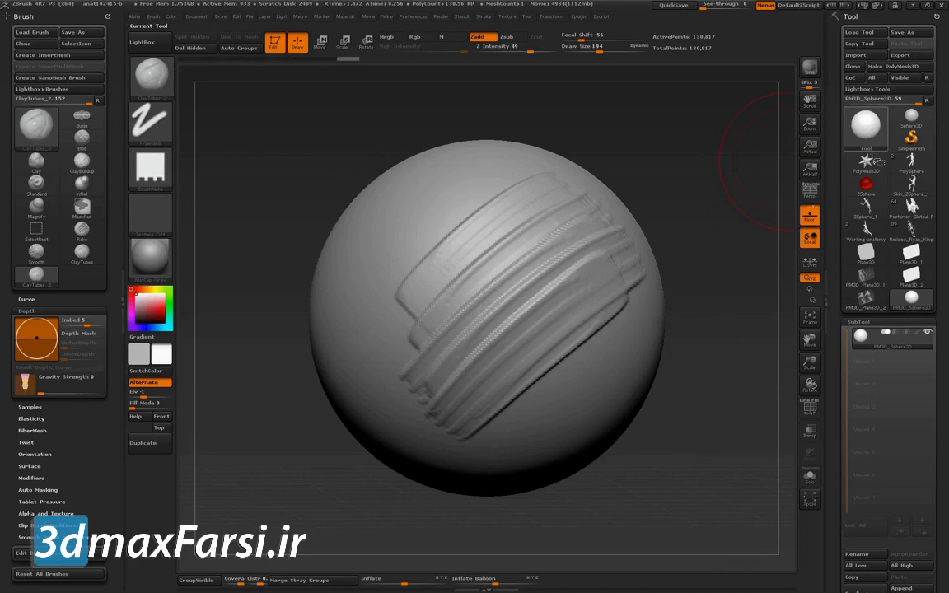
Switch to the MRGBZGrabber tool, leaving edit mode, and capture the area around the sculpted sphere.
left_click(866, 125)
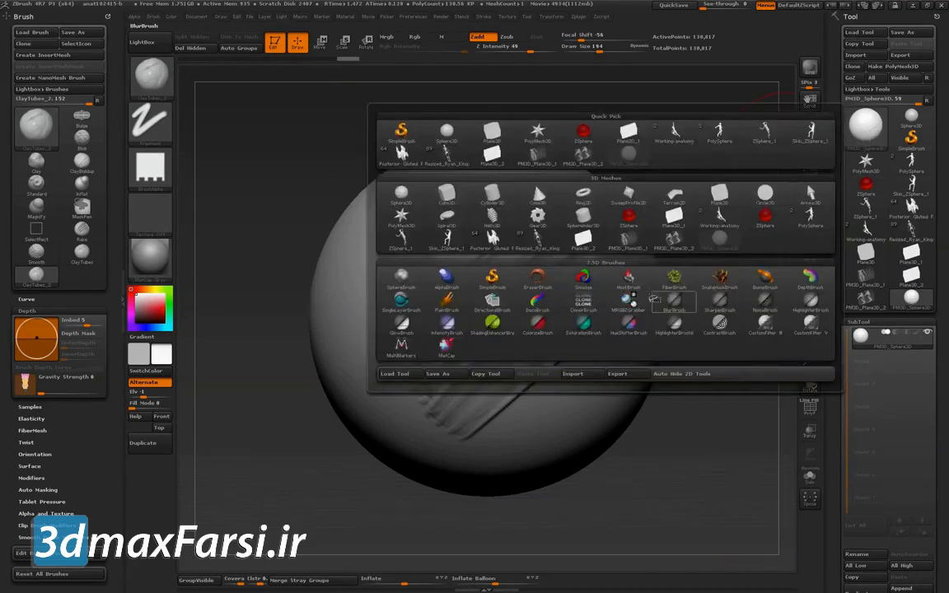
left_click(629, 302)
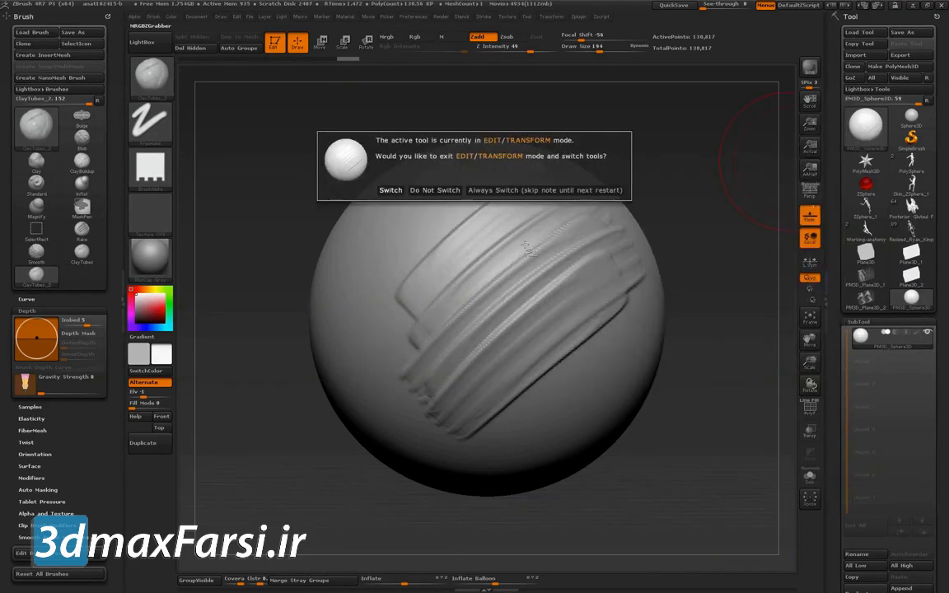
left_click(391, 190)
left_click_drag(413, 244, 755, 480)
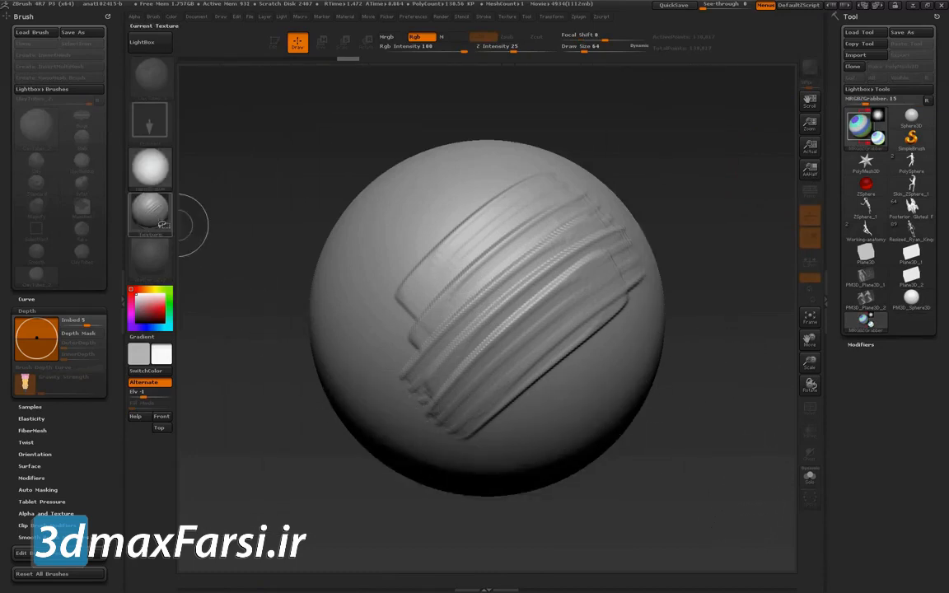
Export the grabbed sphere texture as RGBGrab04.psd into the BrushPresets folder.
left_click(150, 169)
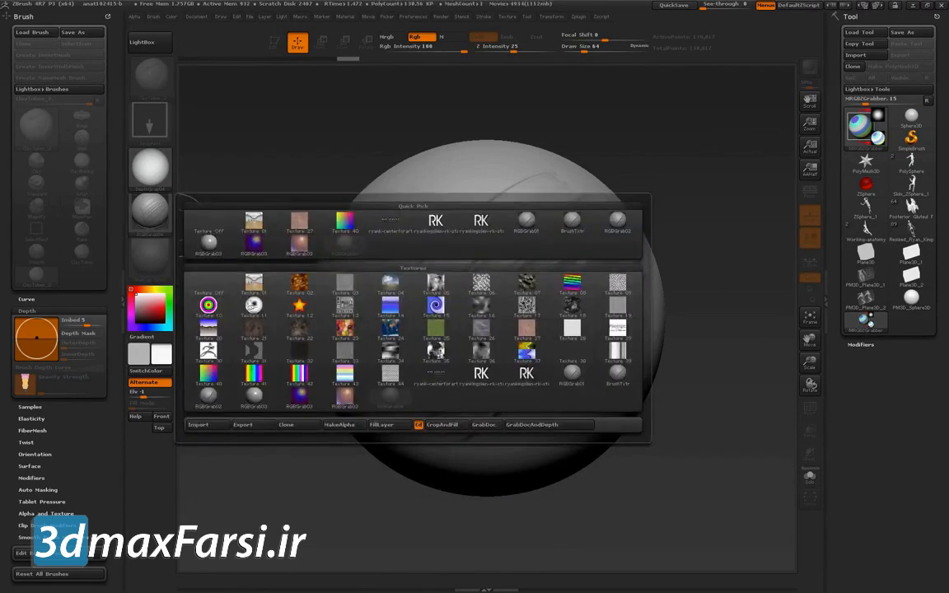
left_click(243, 424)
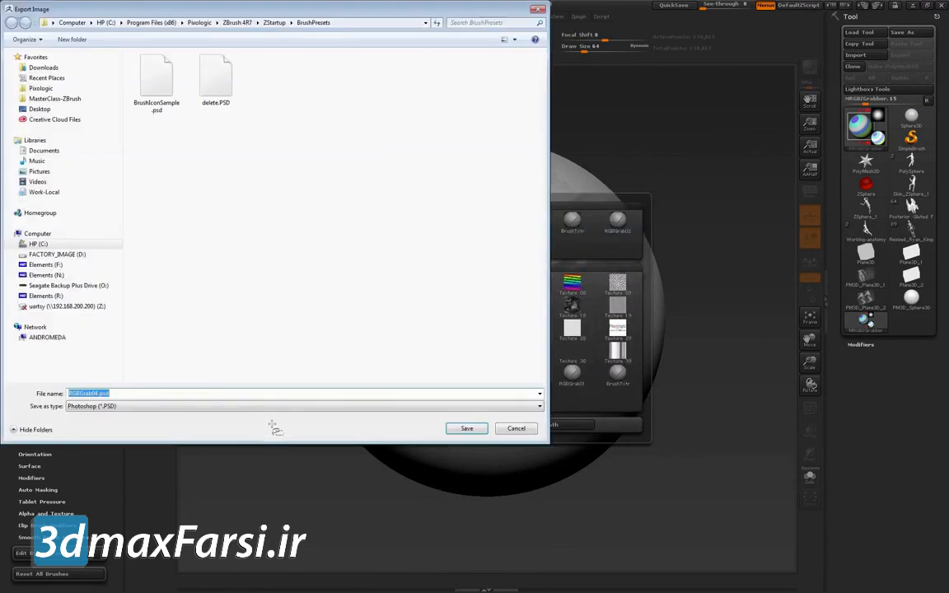
left_click(467, 429)
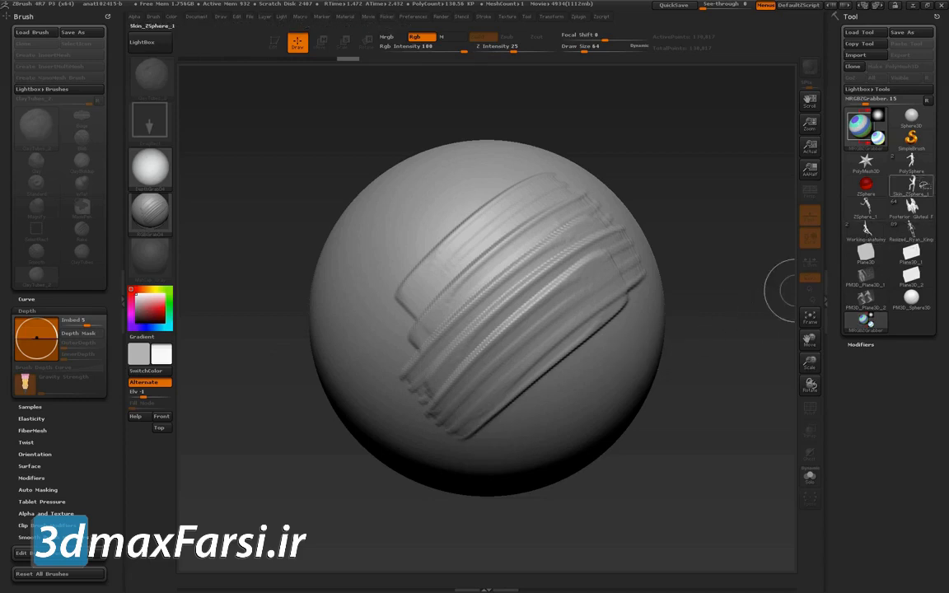
Draw the PolySphere figure back onto the canvas, enter edit mode and clear the leftover sphere image.
left_click(913, 165)
left_click_drag(460, 247, 534, 361)
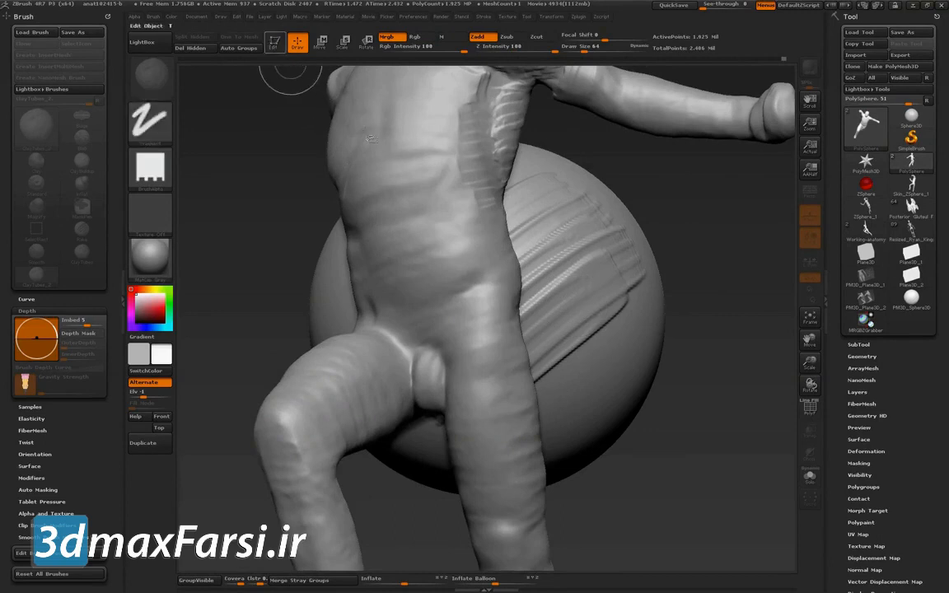
left_click(275, 42)
key("ctrl+n")
left_click_drag(682, 326, 508, 365)
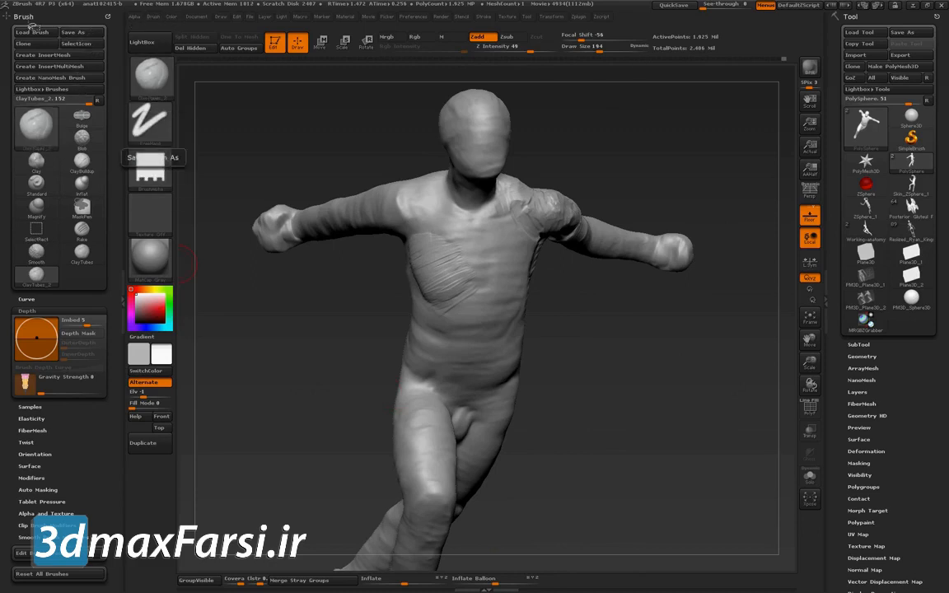
Assign RGBGrab04.PSD as the icon of the ClayTubes_2 brush.
left_click(86, 46)
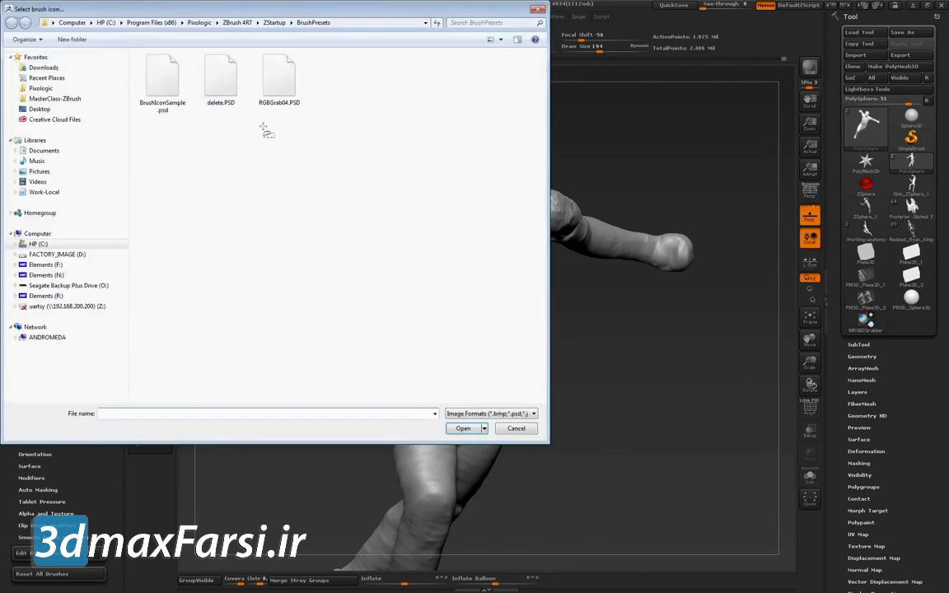
left_click(275, 89)
left_click(464, 429)
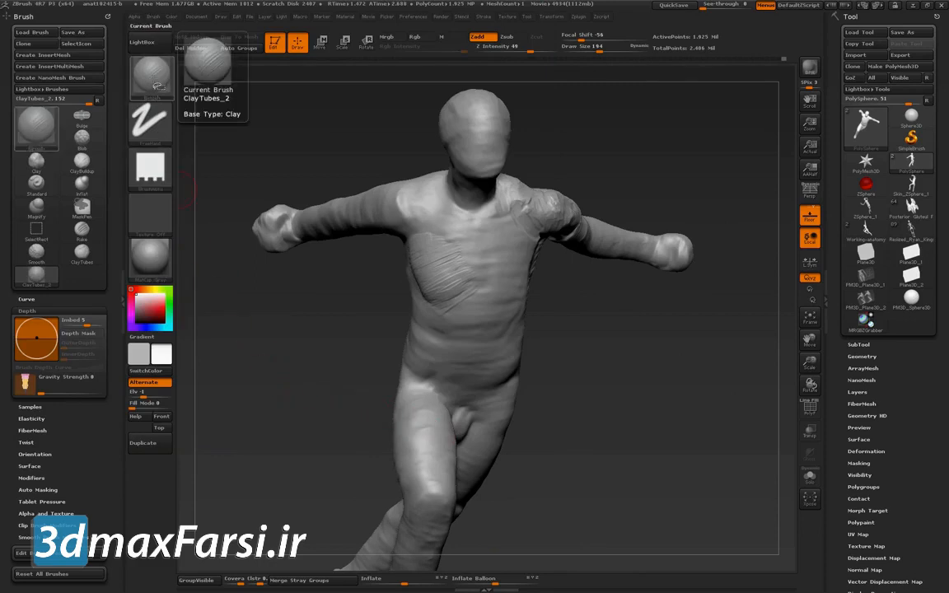
Save the brush with its new icon over the existing ClayTubes_2.ZBP preset, replacing the file.
left_click(72, 32)
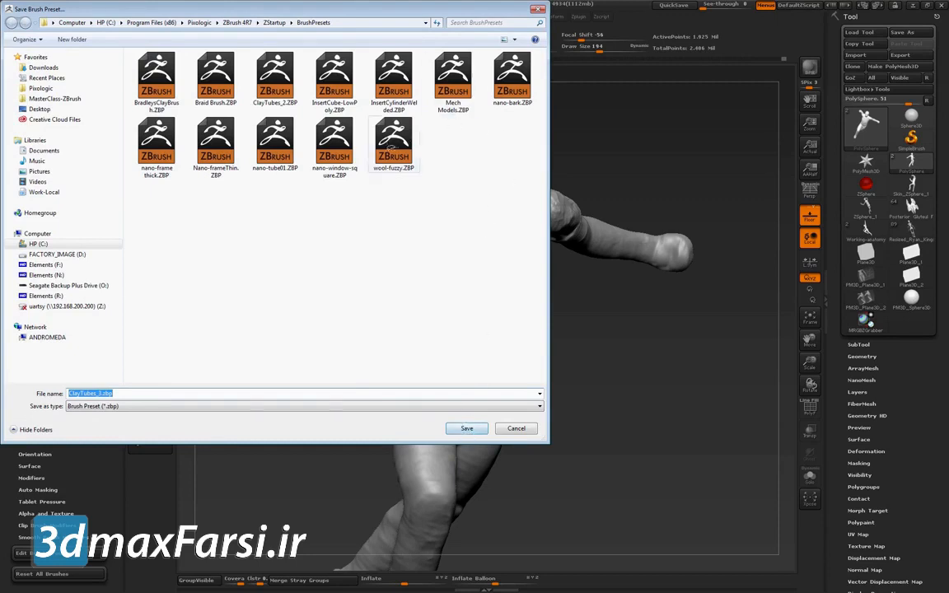
left_click(276, 106)
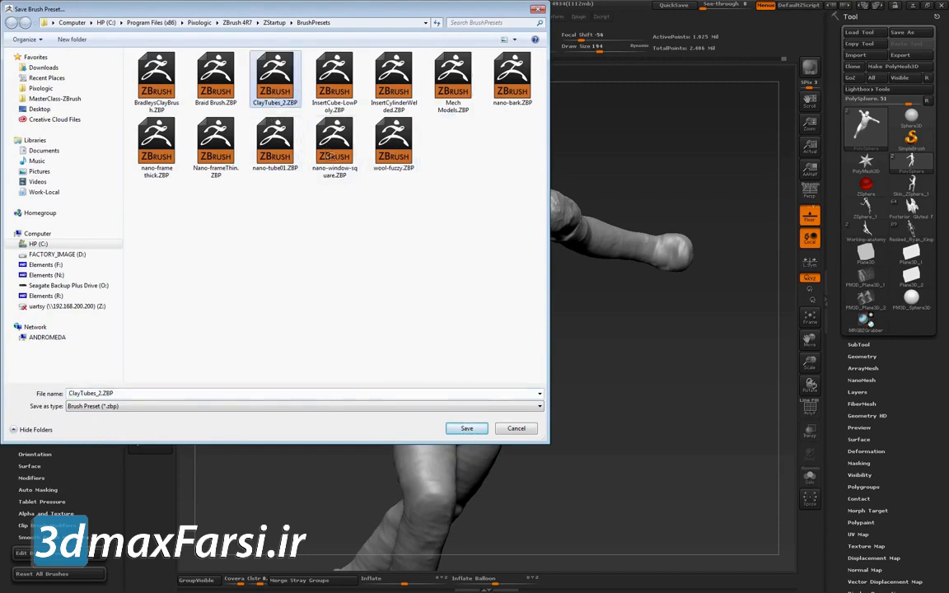
left_click(467, 428)
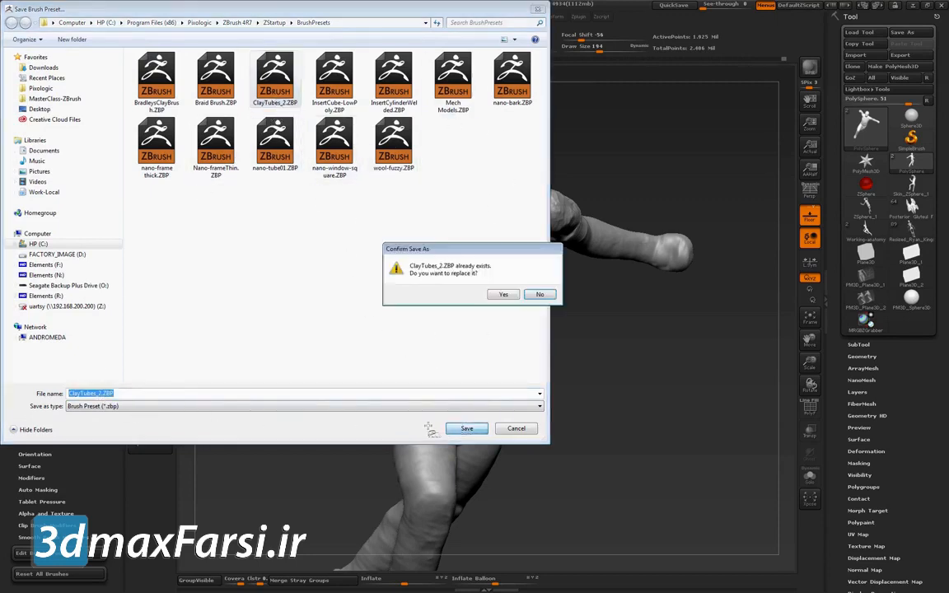
left_click(503, 295)
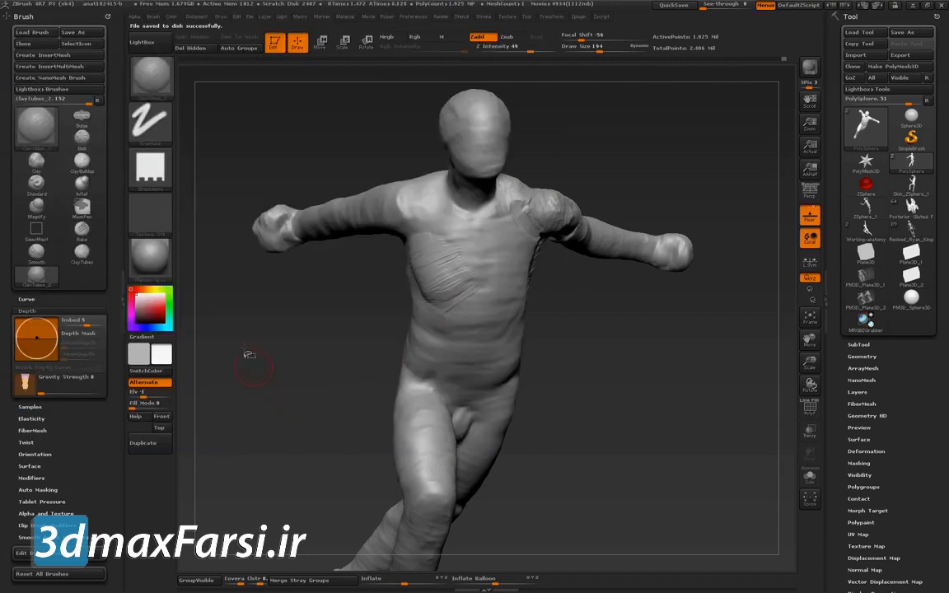